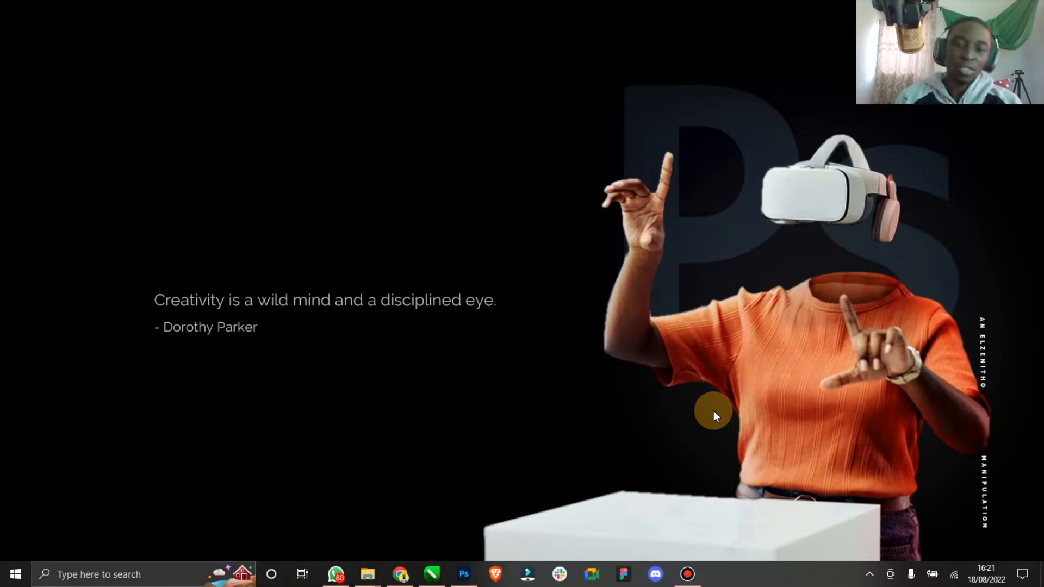
- Create a new document 2000 x 2000 pixels at 300 pixels/inch resolution
click(464, 569)
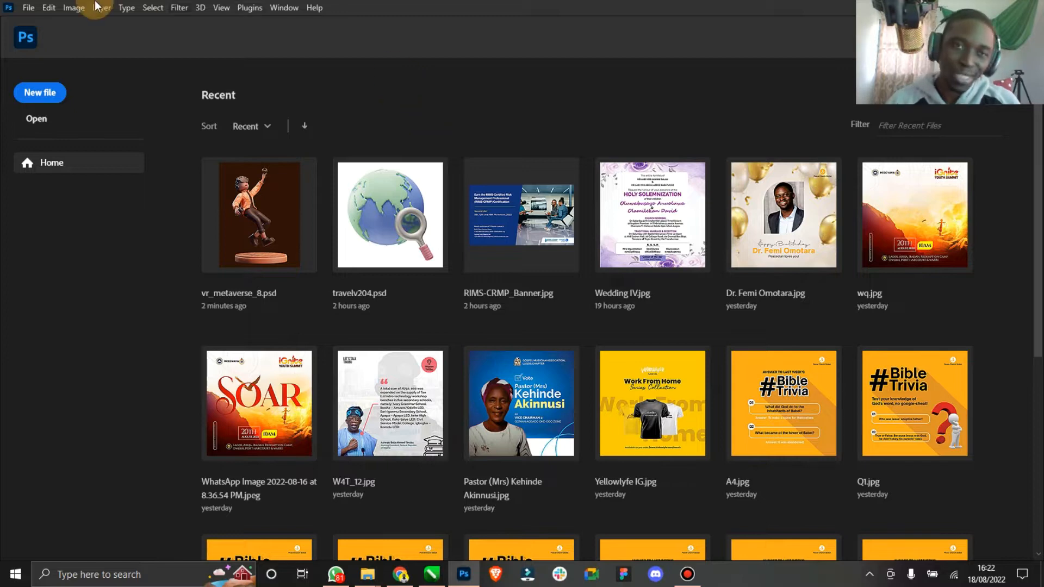
click(60, 95)
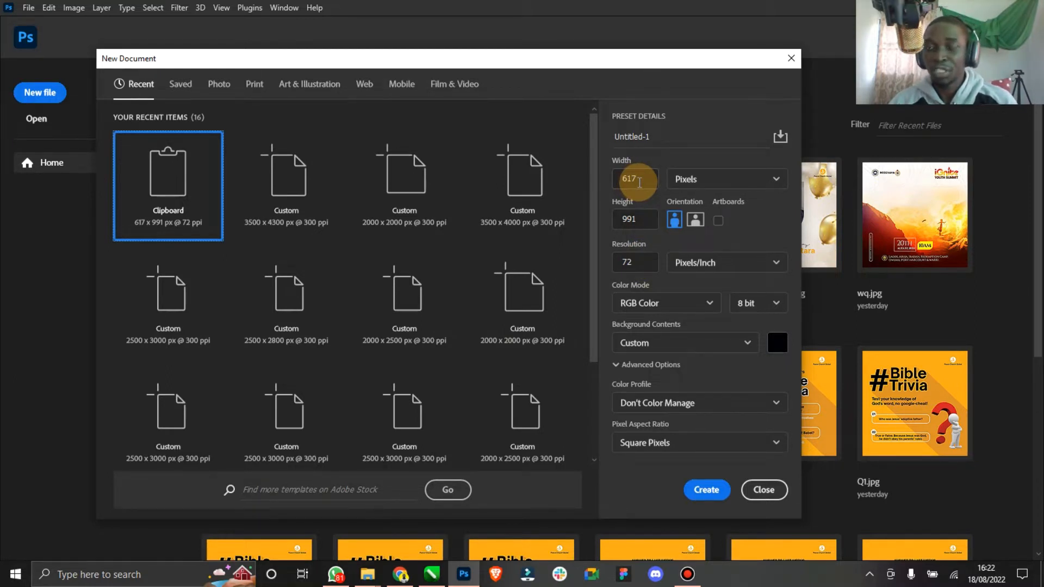
drag(639, 183, 608, 189)
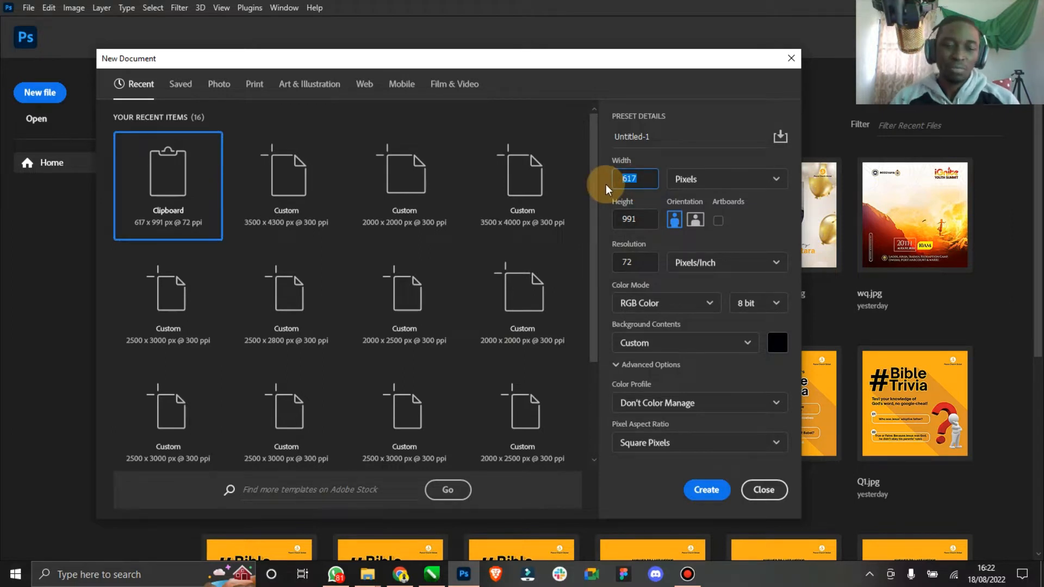
text(2000)
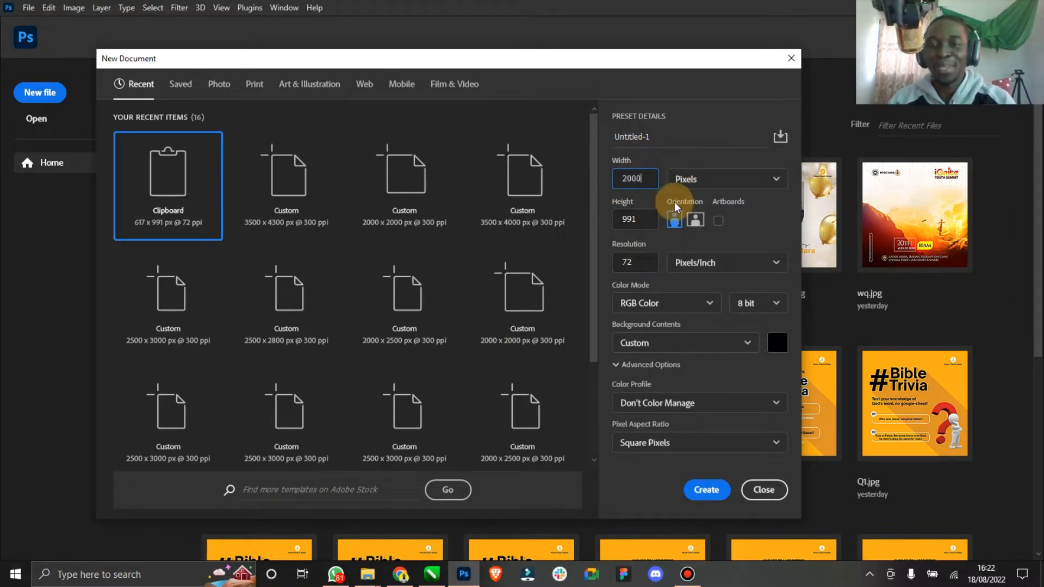
click(631, 218)
drag(631, 219, 608, 218)
text(2)
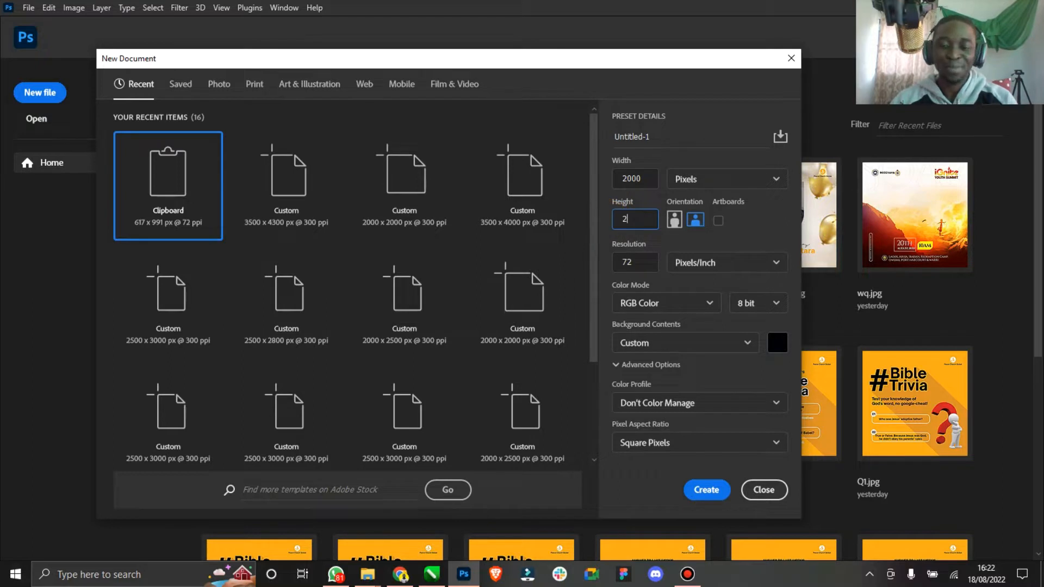
text(000)
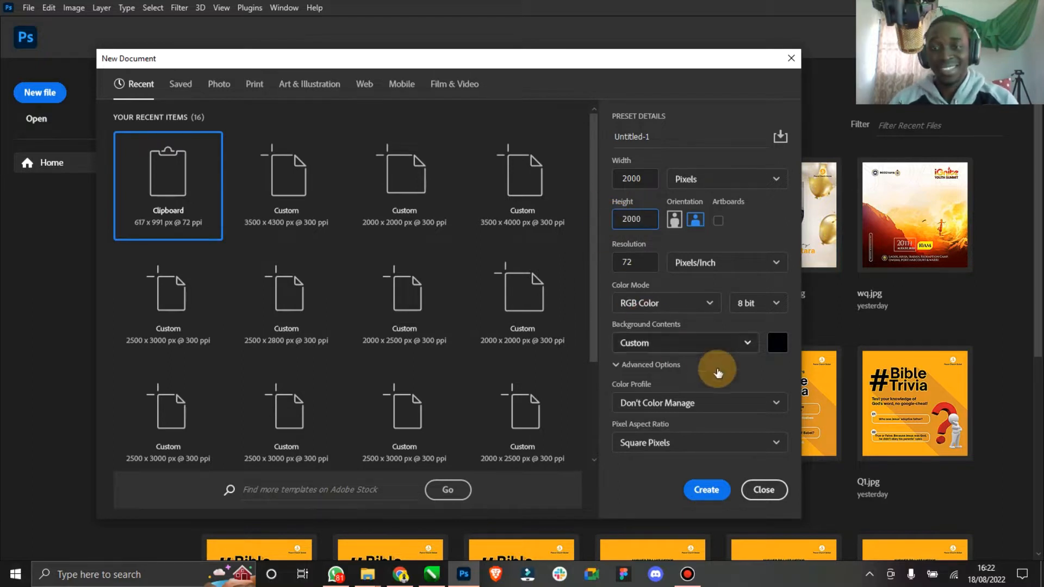
key(Tab)
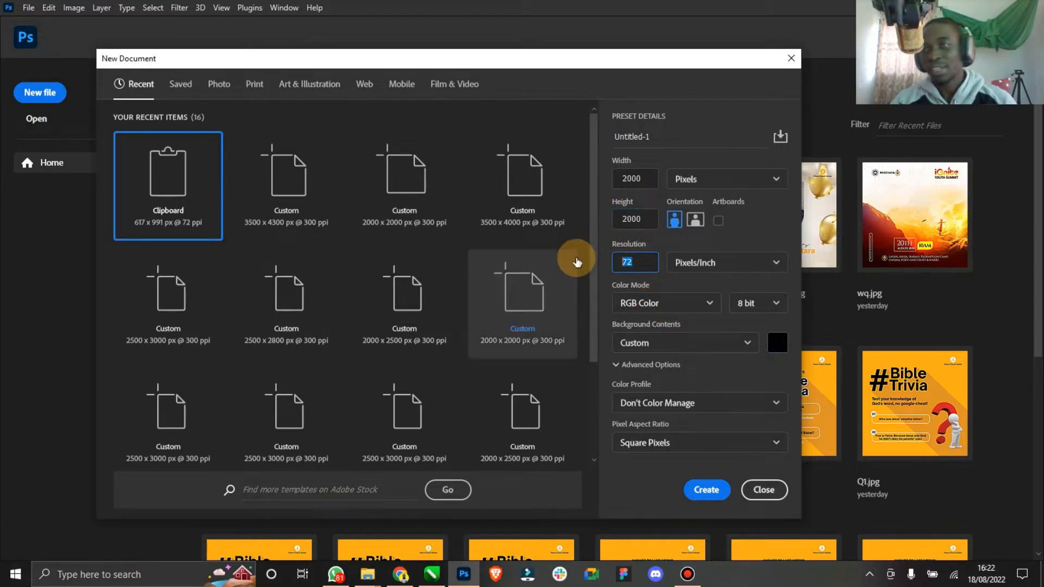
text(300)
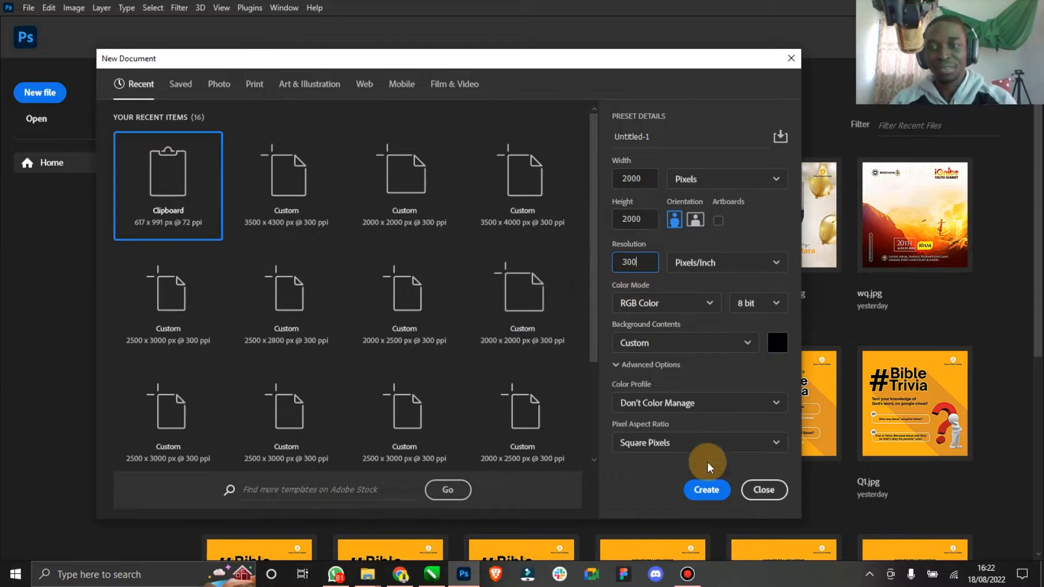
click(702, 491)
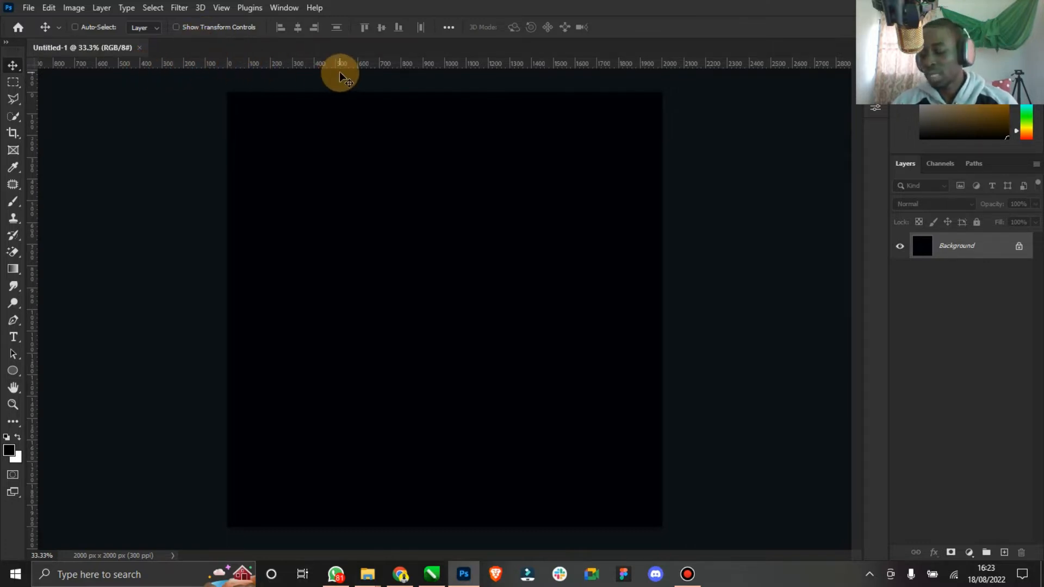
click(286, 9)
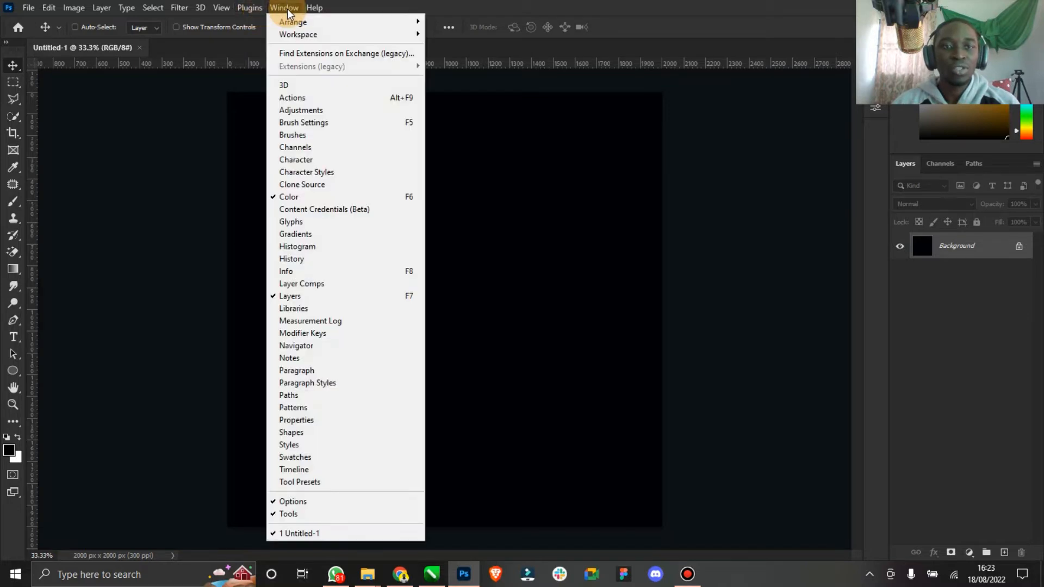
mouse_move(223, 10)
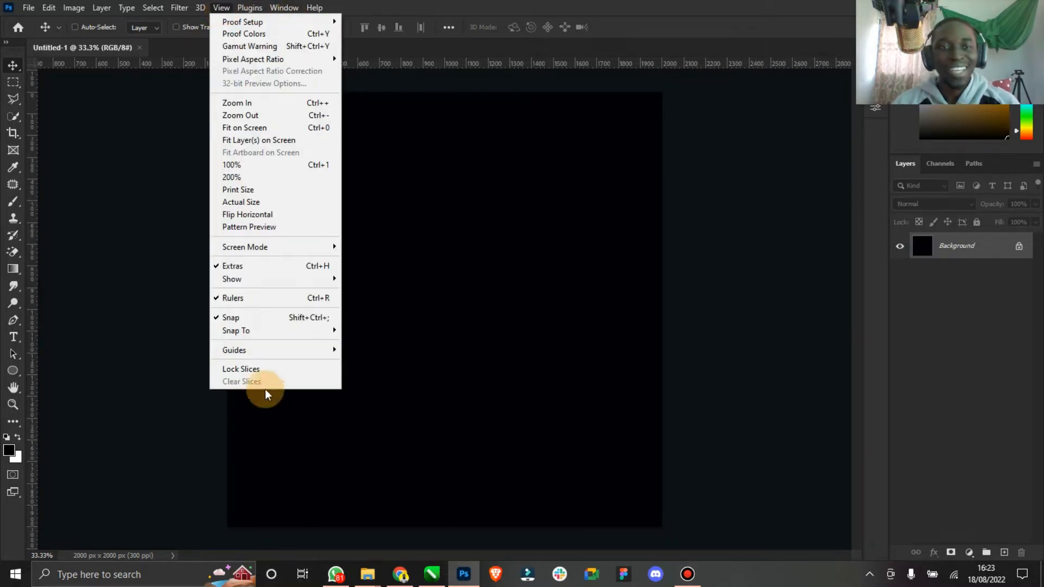
mouse_move(283, 284)
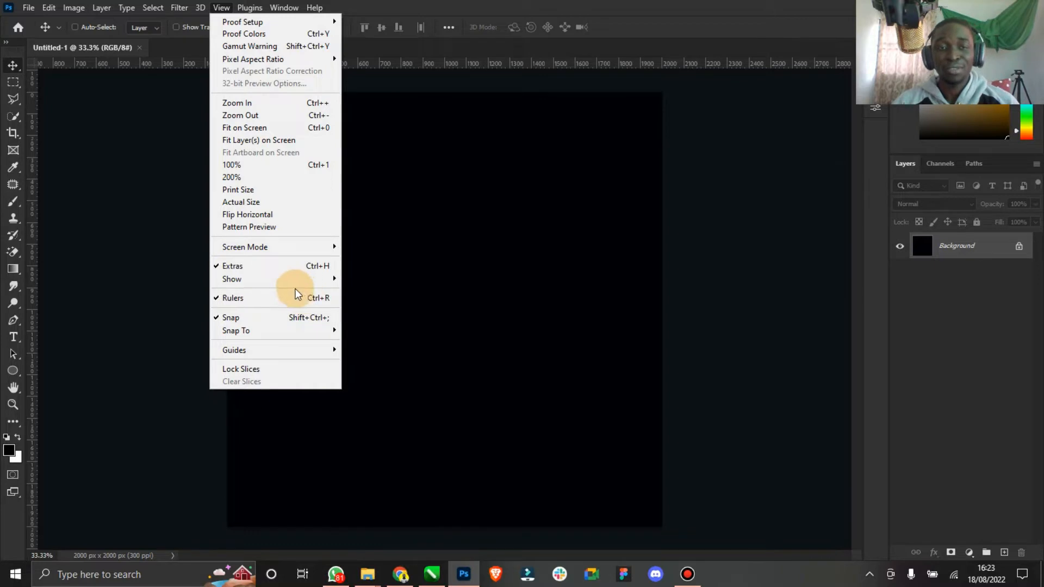
click(263, 299)
click(221, 8)
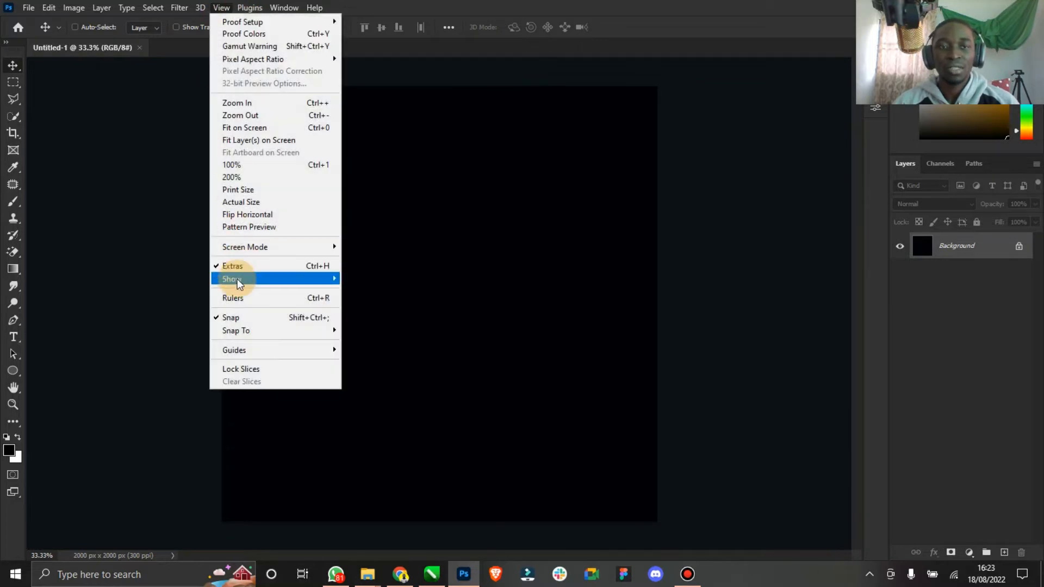
click(240, 295)
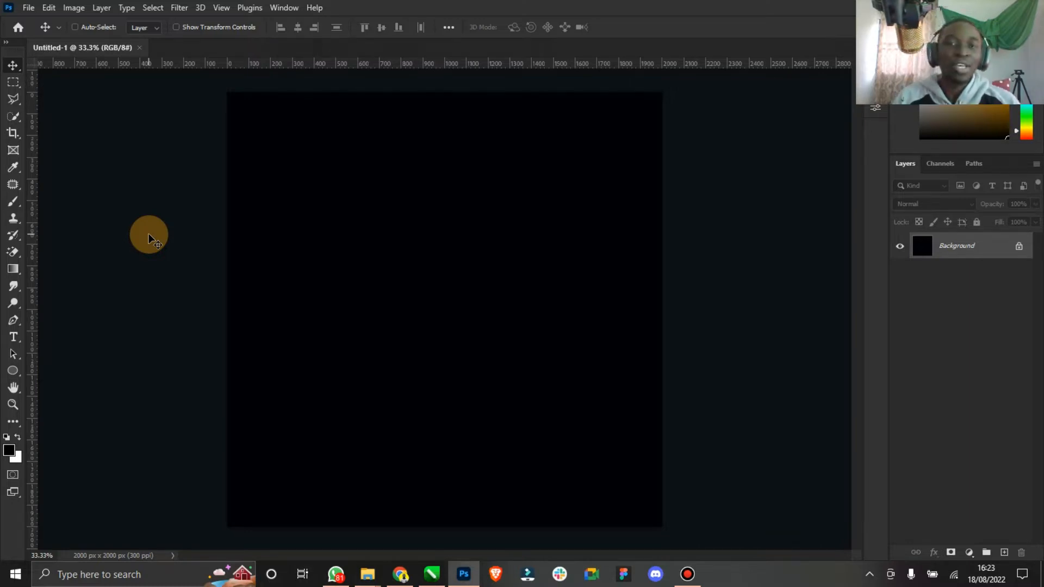
- Unlock the background layer and add a white (#ffffff) Solid Color fill layer above it
click(1019, 246)
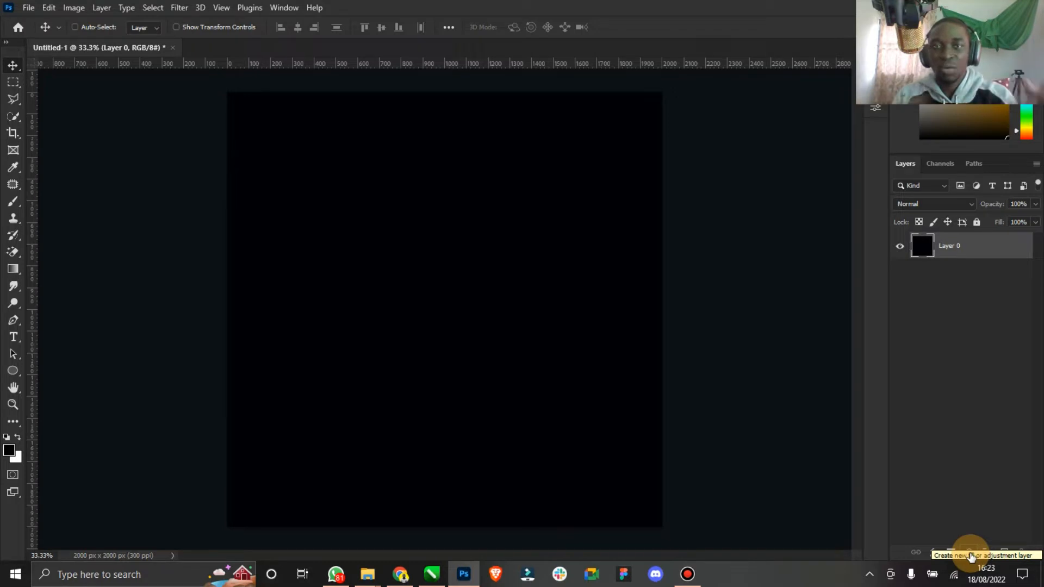
click(969, 553)
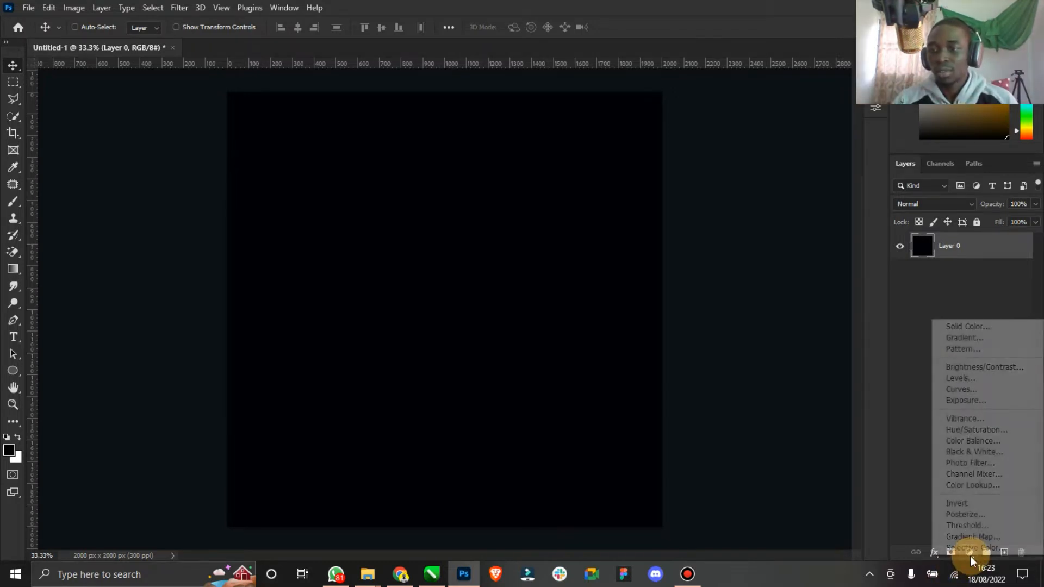
click(992, 327)
drag(751, 328, 536, 230)
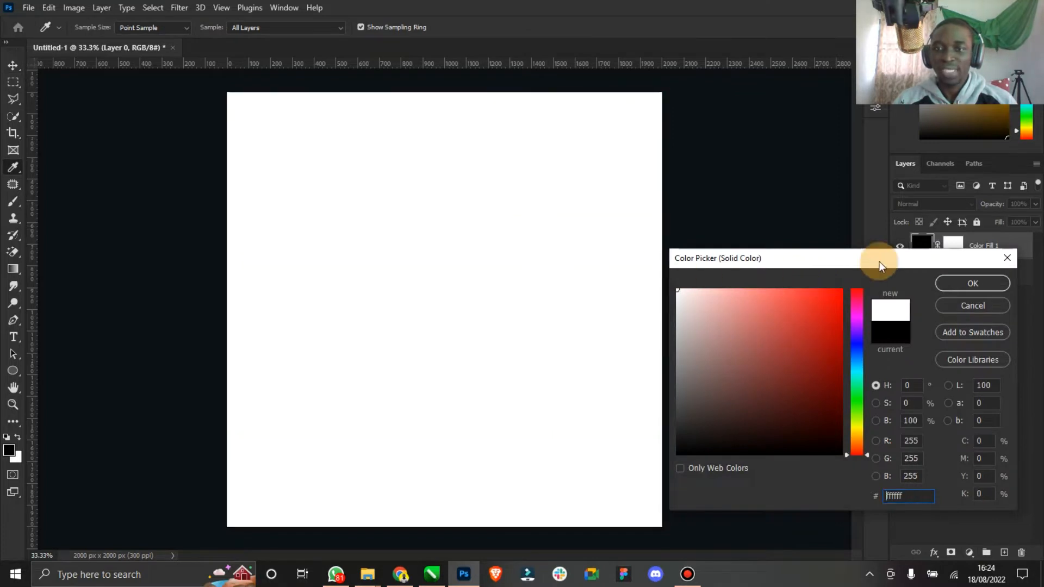
click(971, 284)
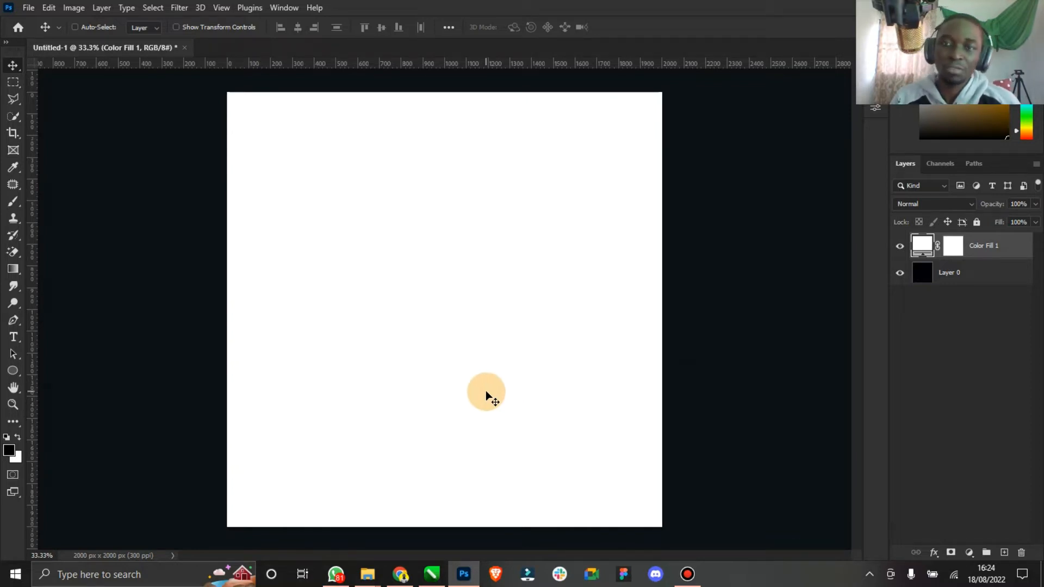
- Browse the Freepik PSD search results for planet illustration and illustration to find 3D assets
click(400, 572)
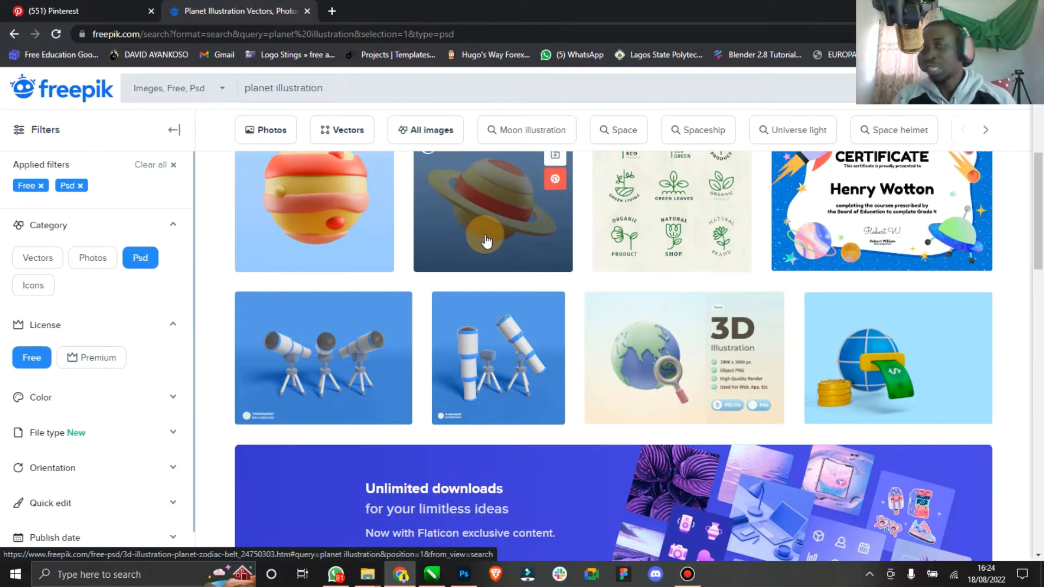
scroll(576, 354, up, 3)
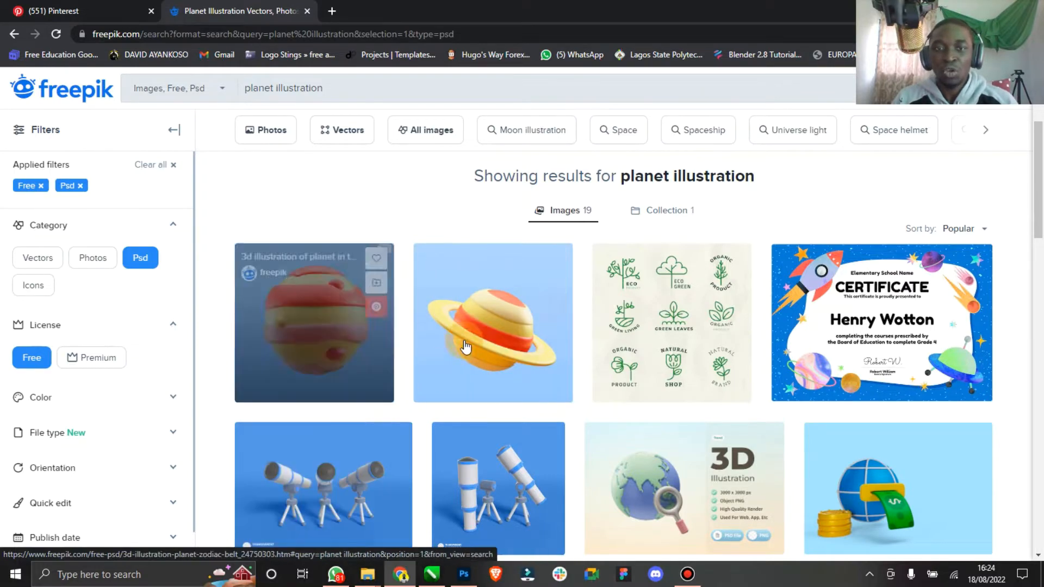
scroll(376, 348, down, 1)
scroll(577, 344, down, 7)
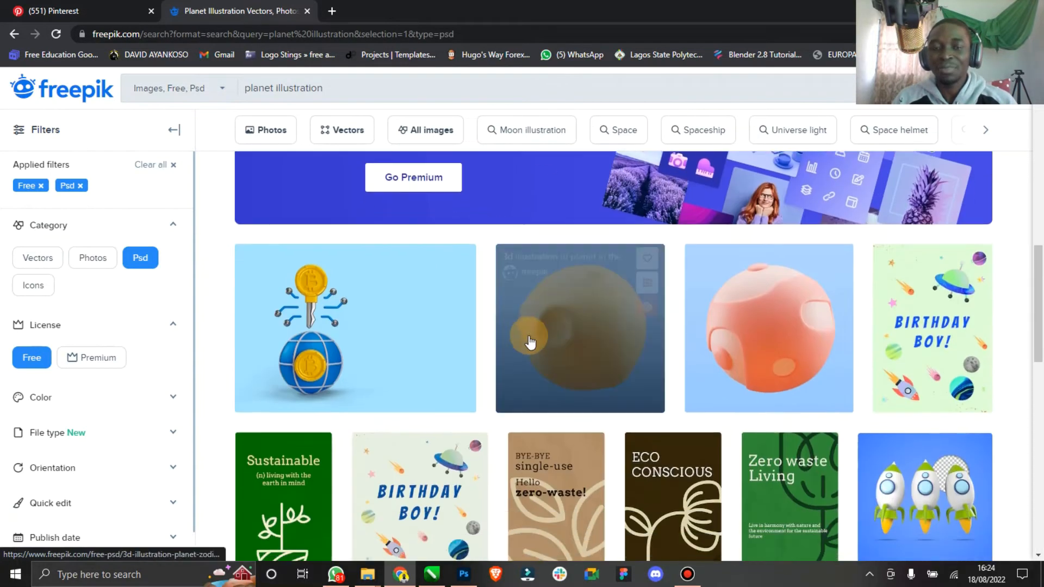
scroll(544, 344, up, 5)
scroll(569, 344, up, 6)
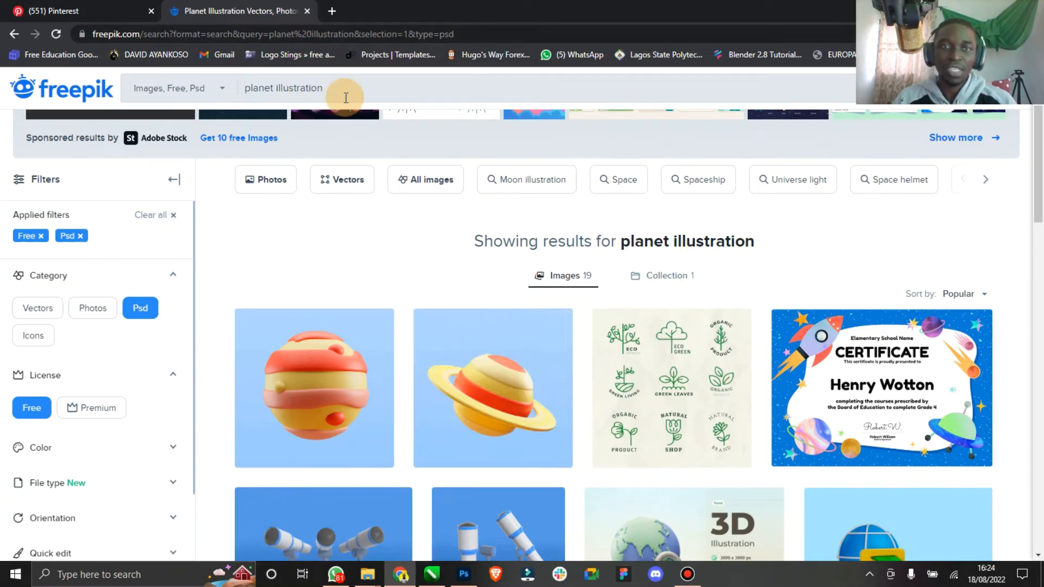
drag(325, 88, 249, 81)
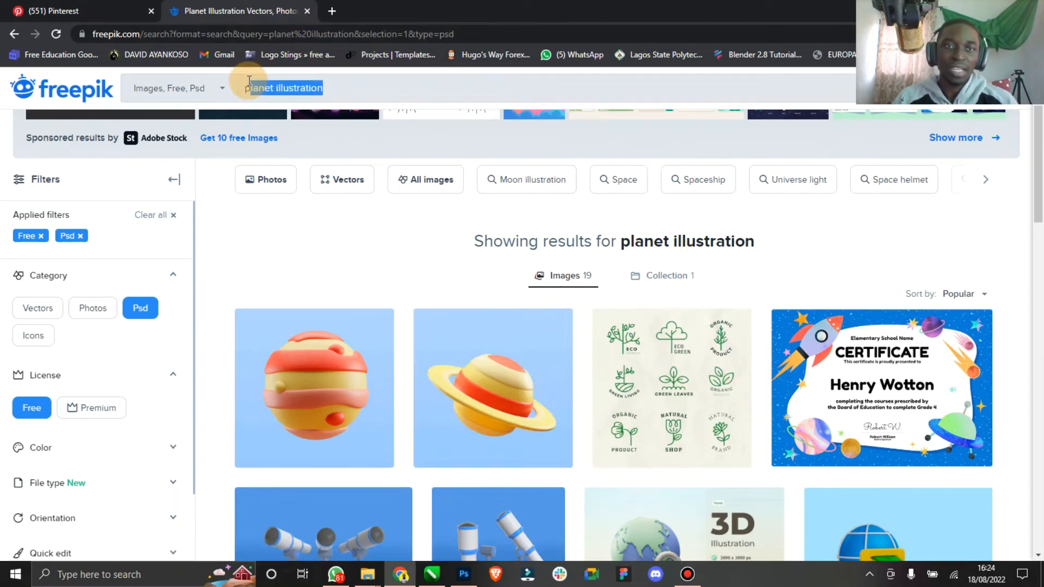
click(21, 37)
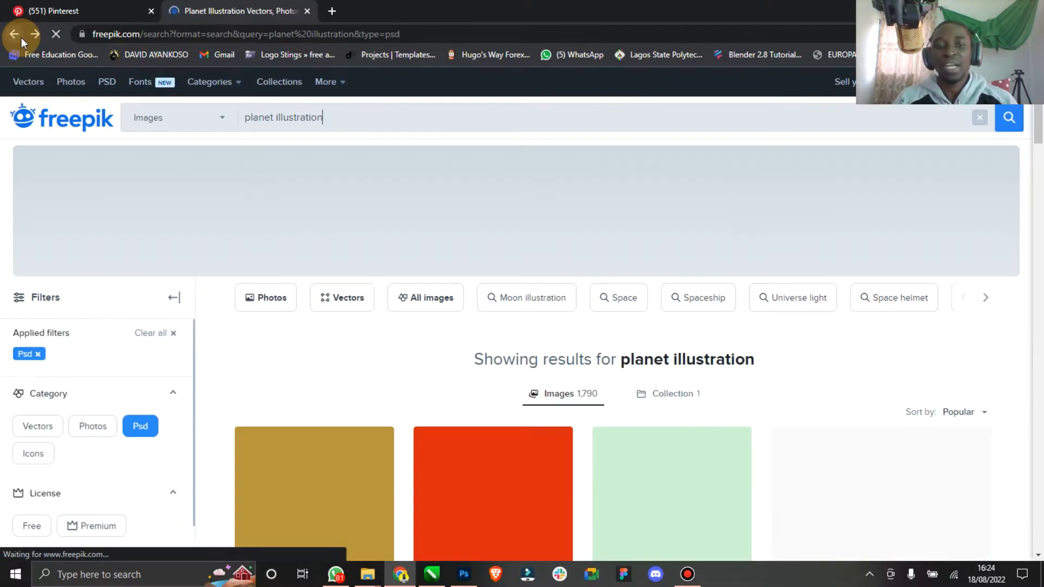
click(21, 38)
scroll(478, 280, down, 6)
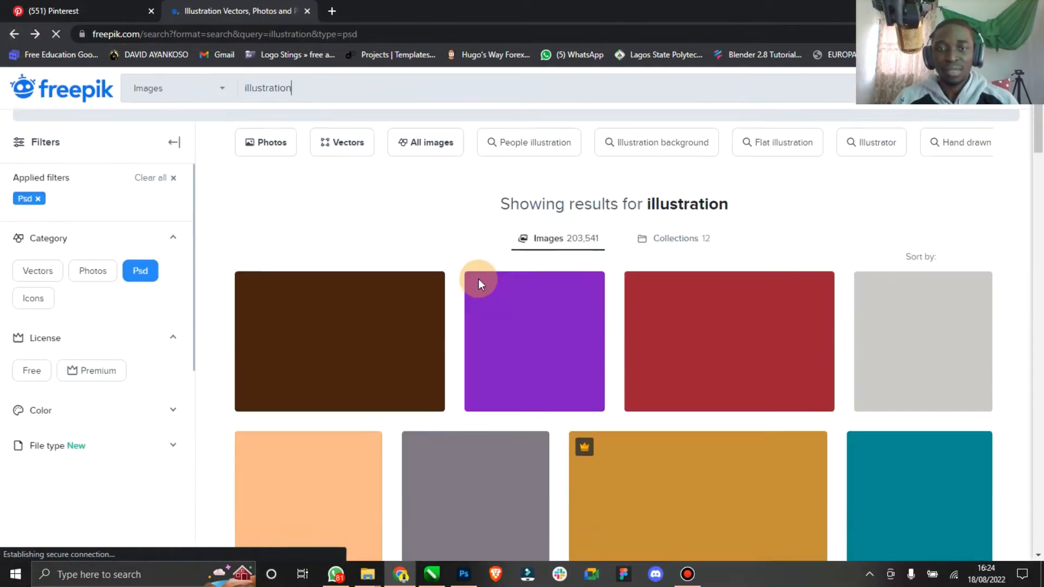
scroll(478, 280, up, 5)
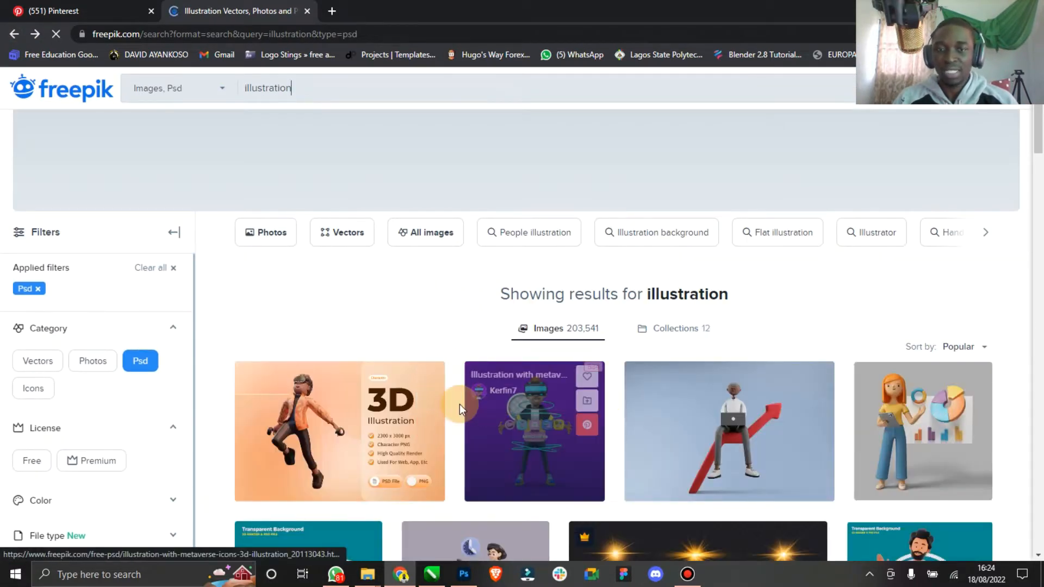
scroll(337, 337, down, 3)
scroll(308, 282, up, 3)
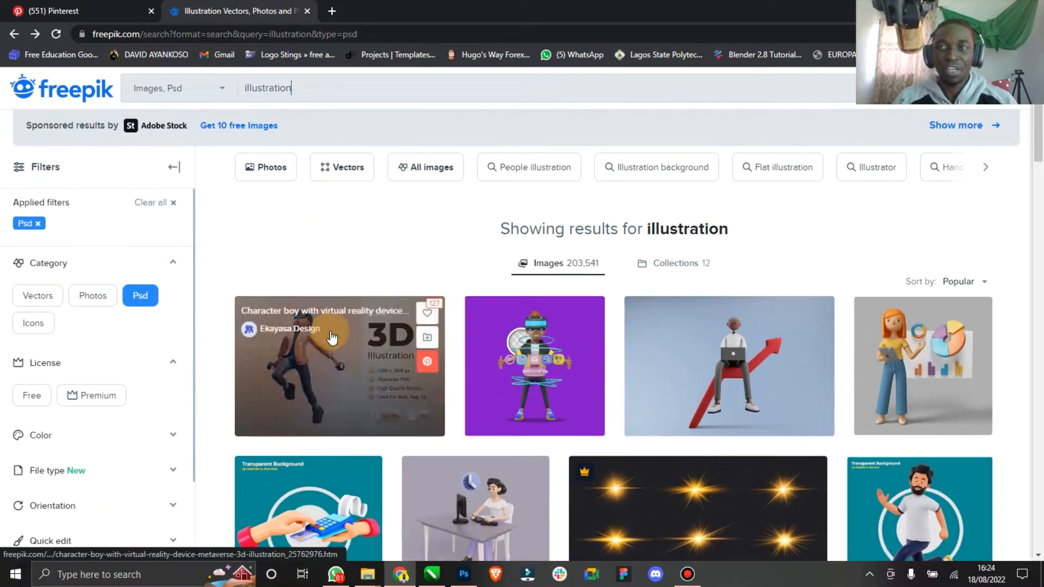
- Minimize the browser and switch to the Tutorial downloads folder in File Explorer
drag(580, 11, 334, 73)
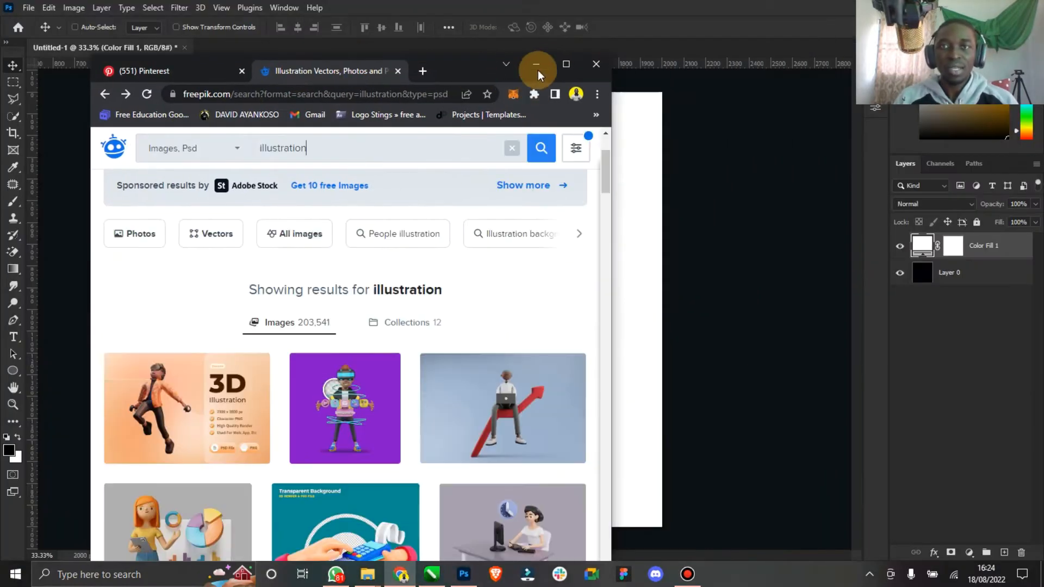
click(534, 65)
click(362, 576)
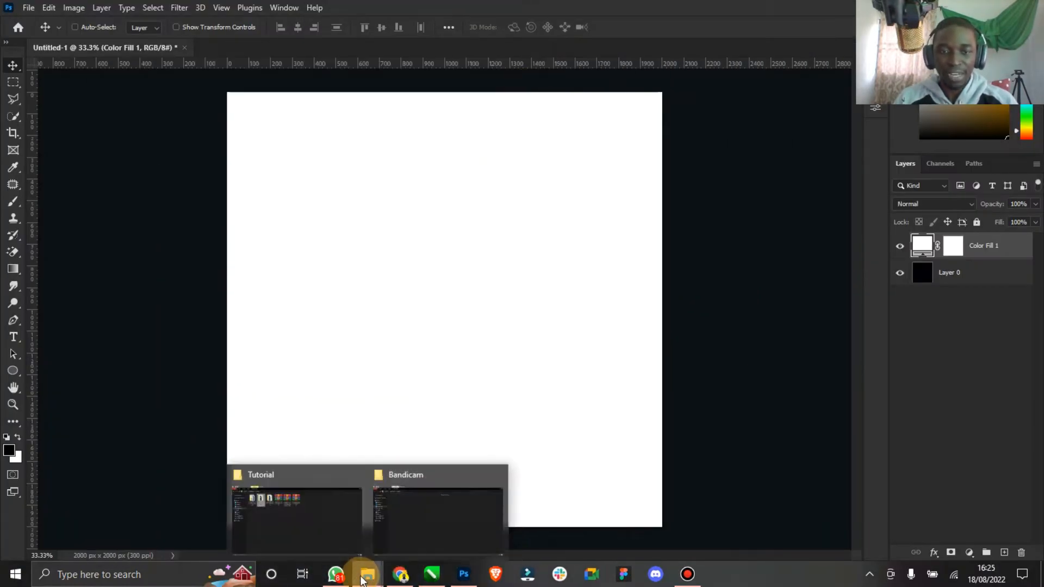
click(323, 529)
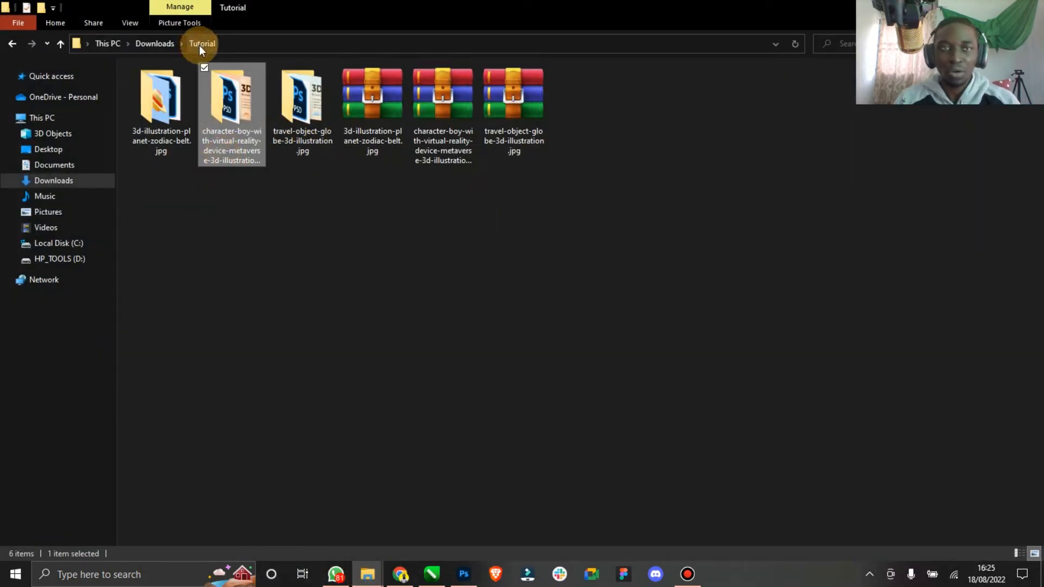
- Open the downloaded travel-object-globe and character-boy asset folders to examine their extracted files
click(162, 112)
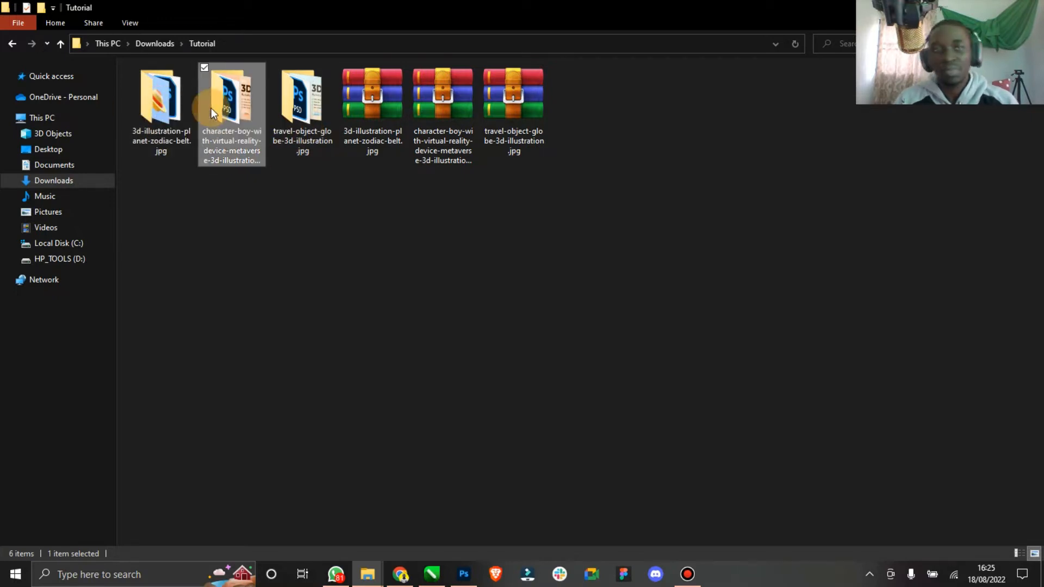
double_click(213, 108)
click(12, 44)
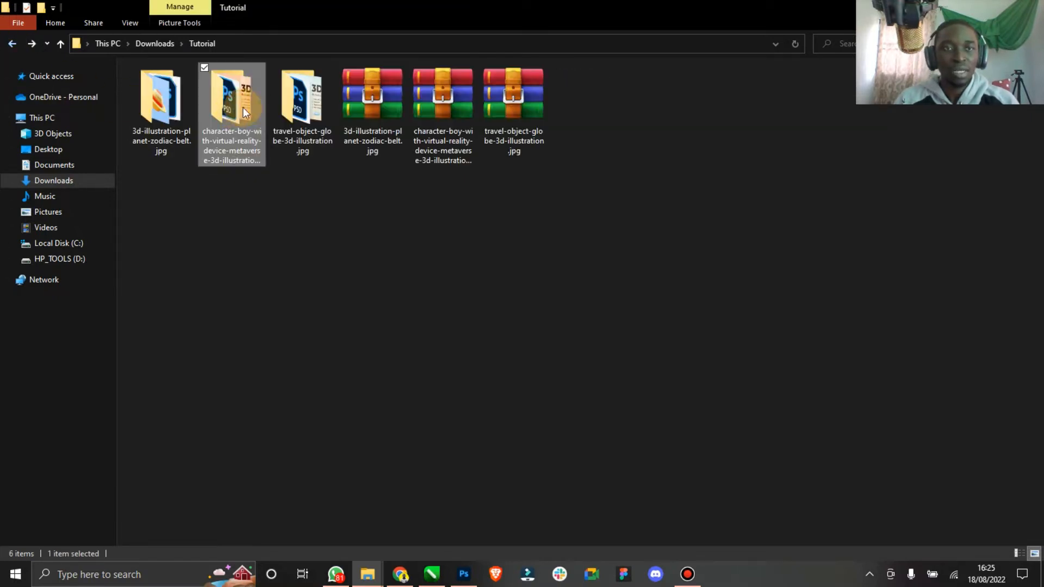
double_click(287, 106)
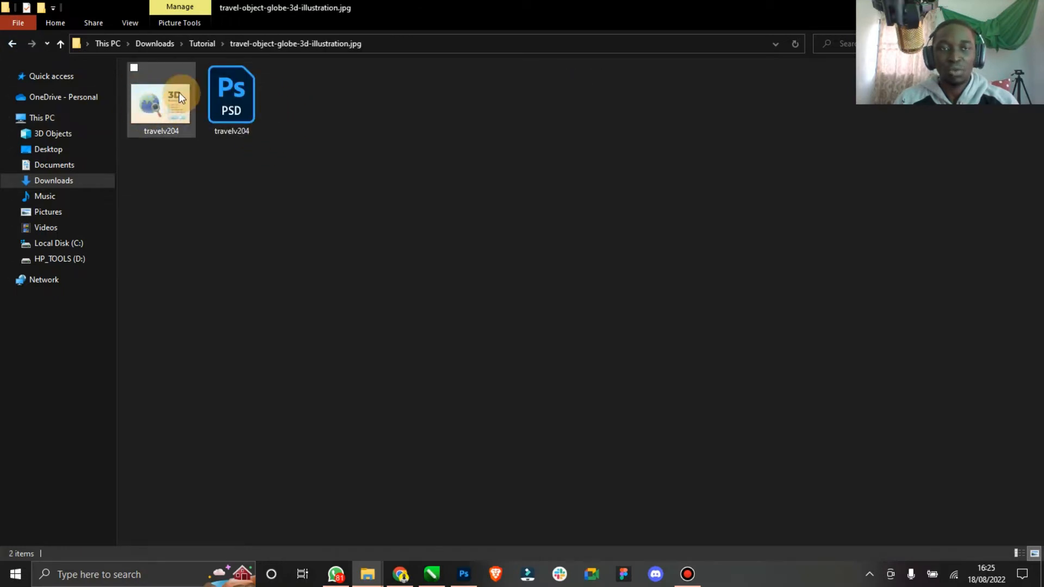
click(17, 46)
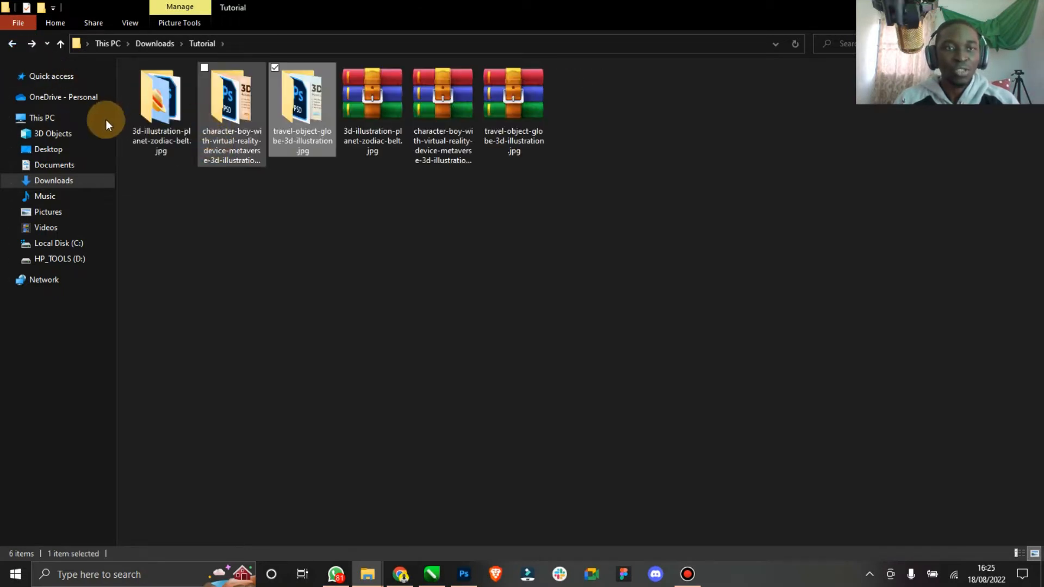
double_click(225, 101)
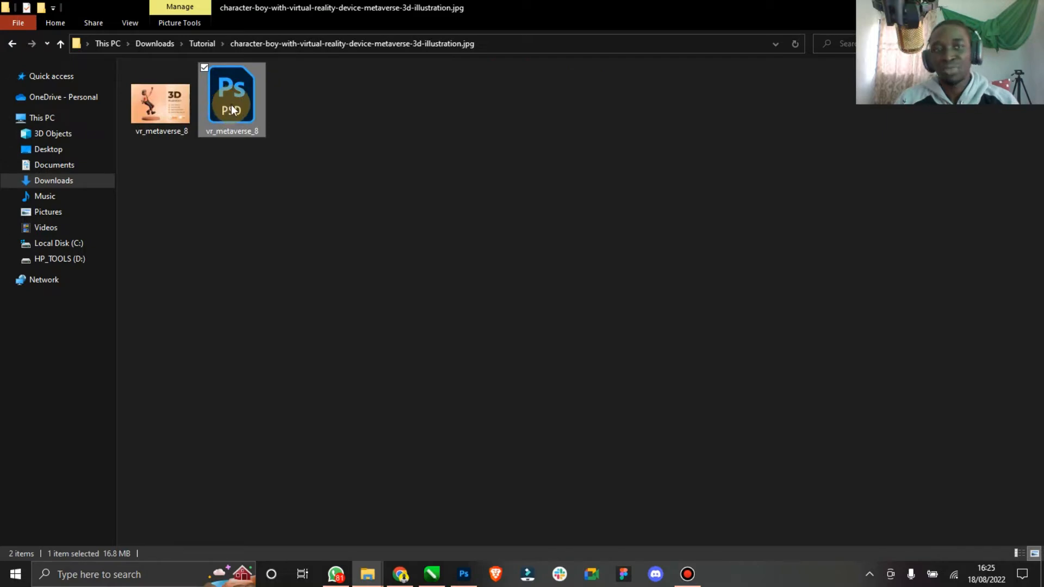
- Open the vr_metaverse_8 PSD file from the character-boy folder in Photoshop
double_click(230, 103)
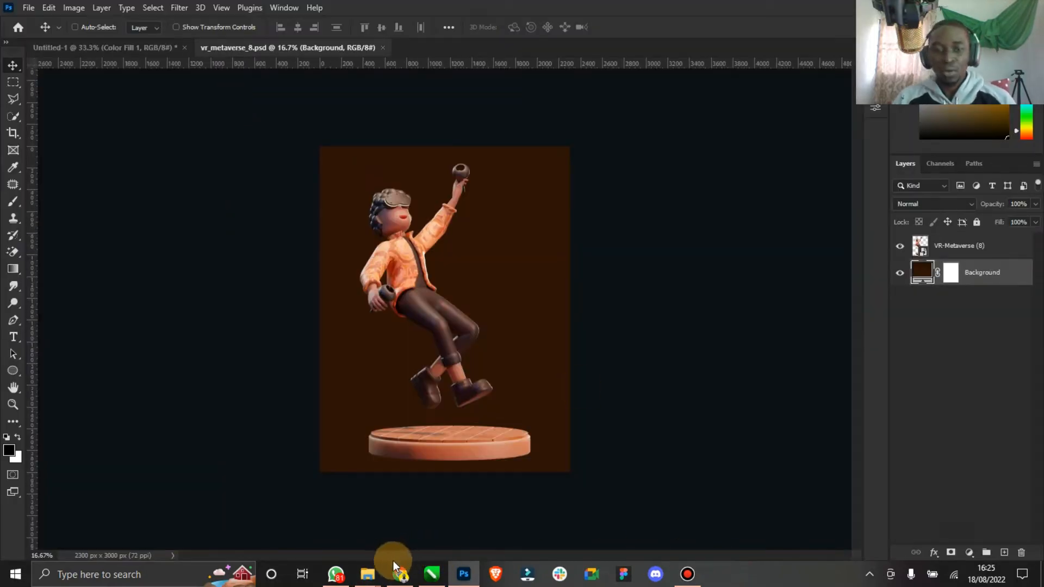
click(394, 565)
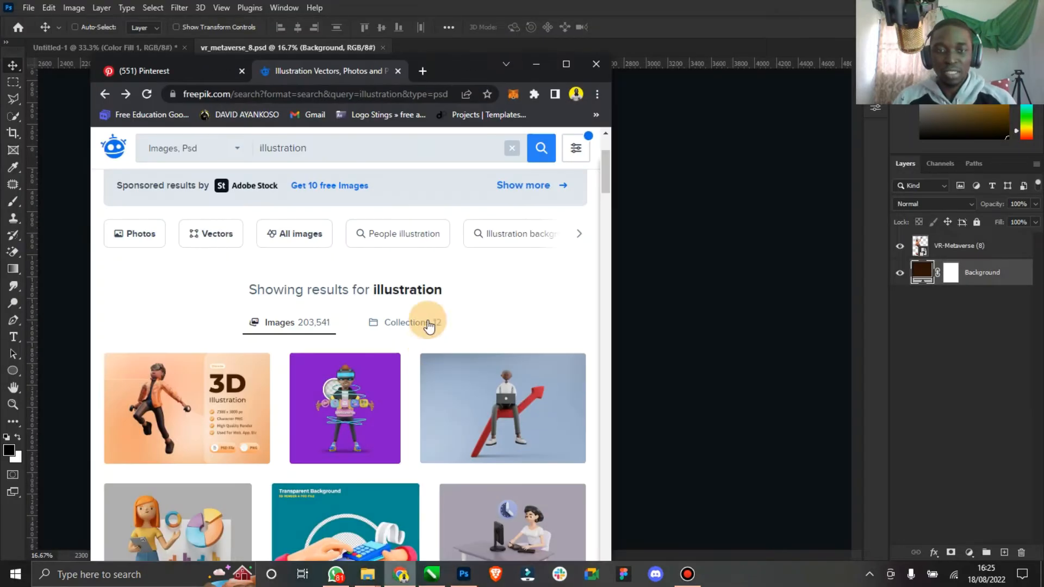
double_click(553, 71)
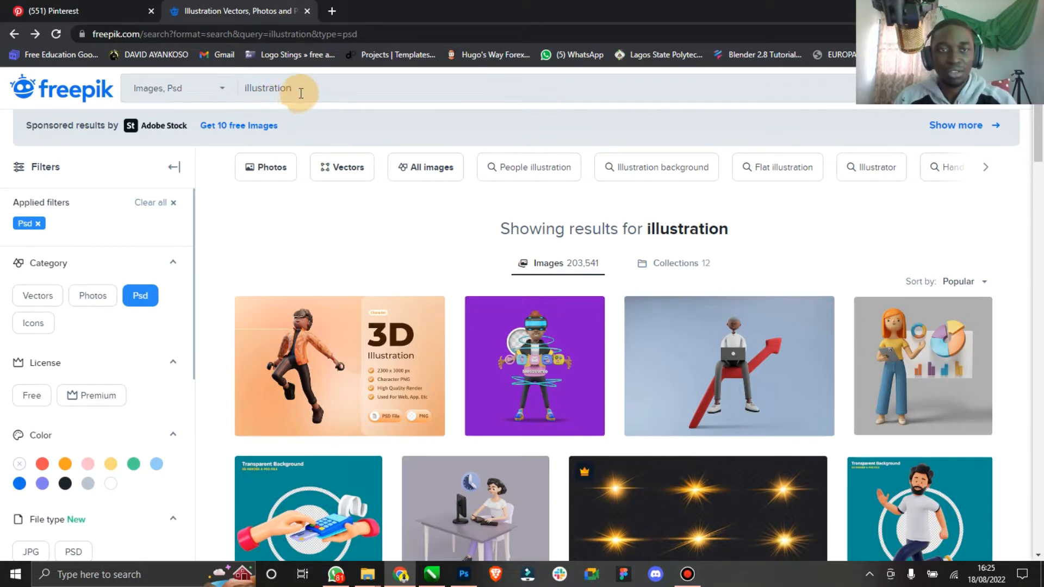
drag(301, 93, 243, 90)
click(223, 92)
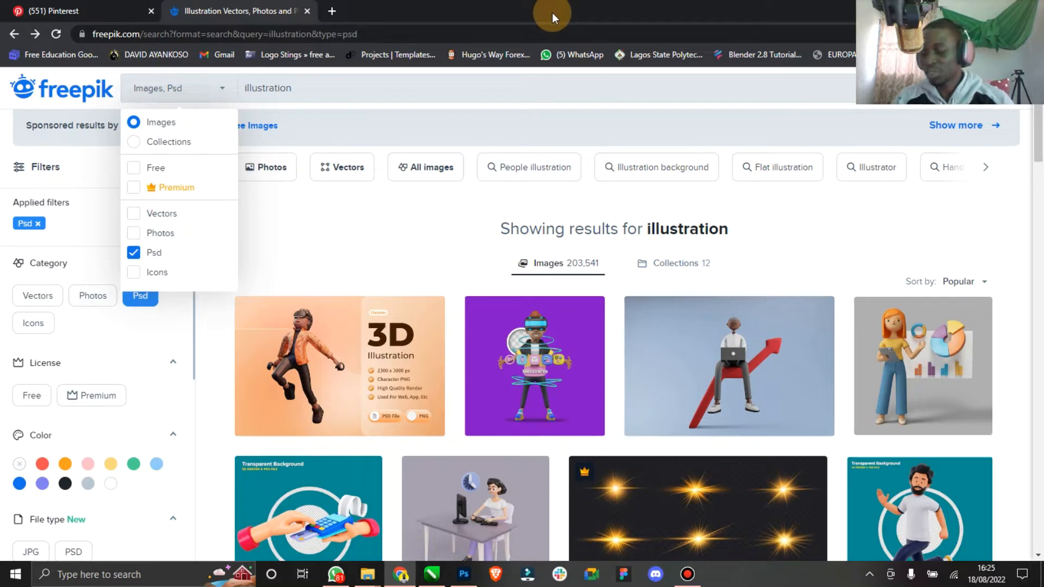
double_click(594, 17)
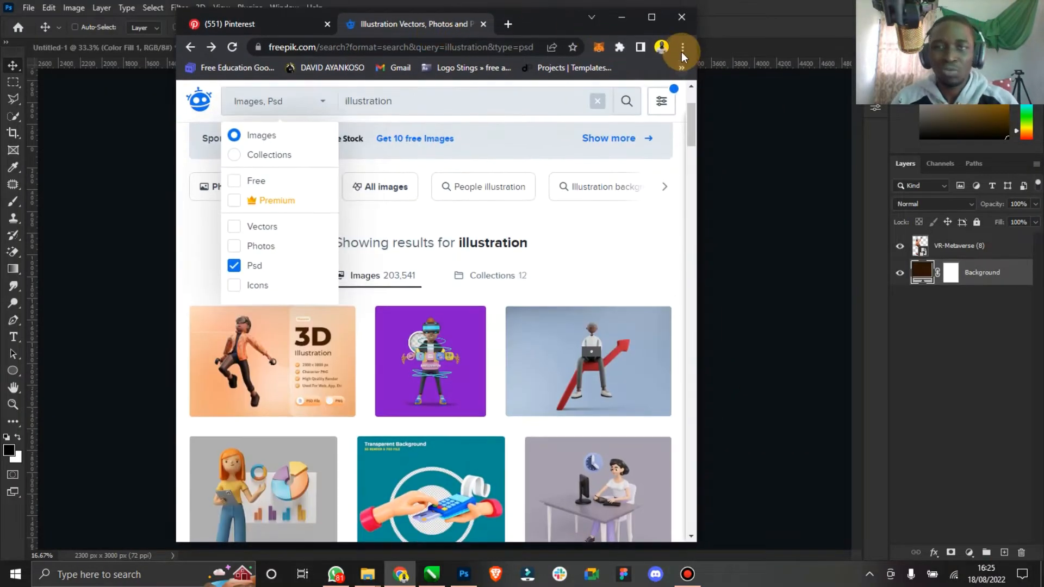
click(677, 23)
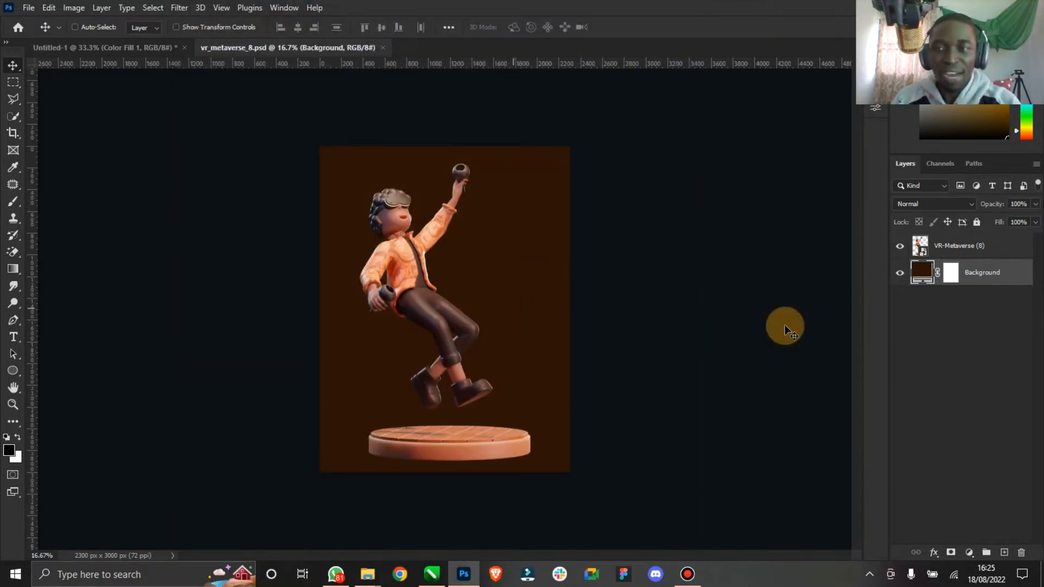
- Hide the asset's brown Background layer and drag the VR-Metaverse (8) character layer into the Untitled-1 document
click(899, 272)
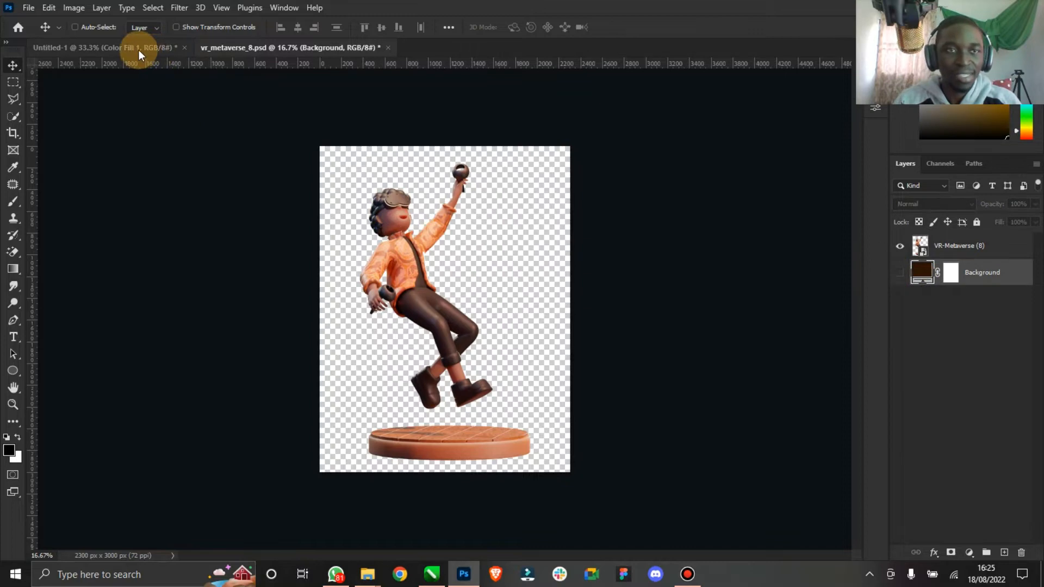
click(139, 50)
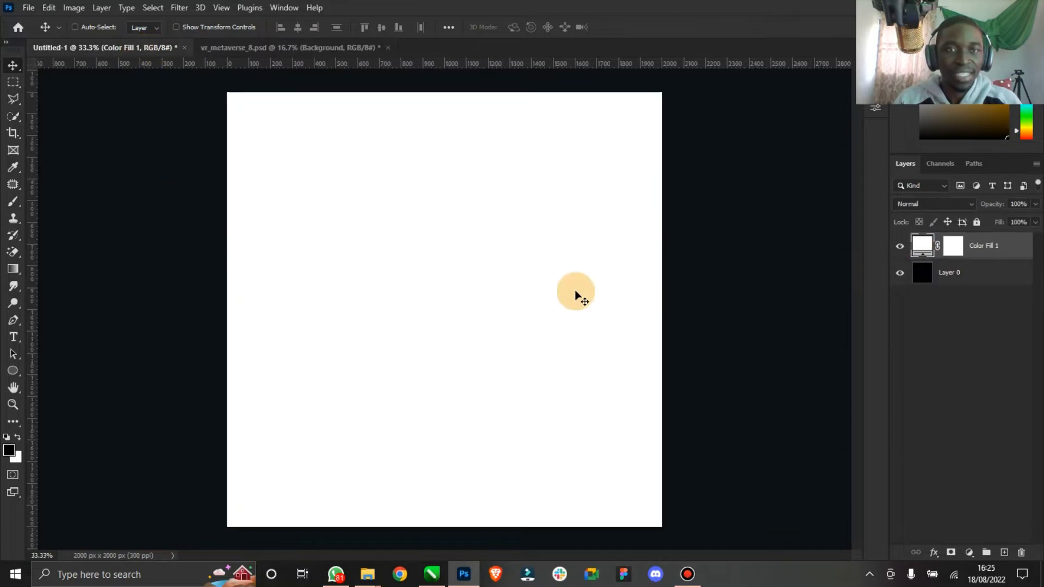
click(298, 48)
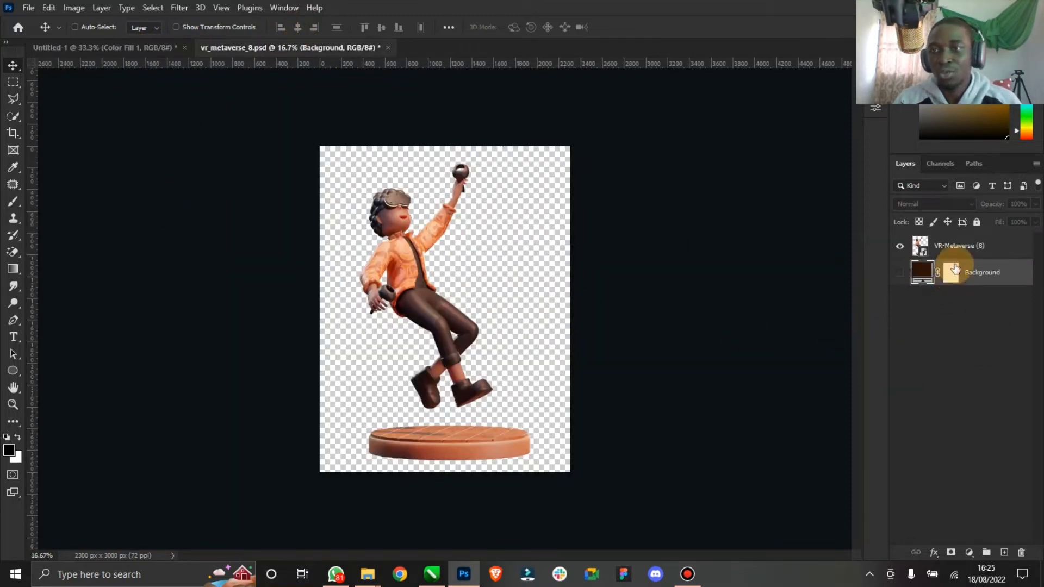
click(938, 246)
drag(401, 206, 433, 272)
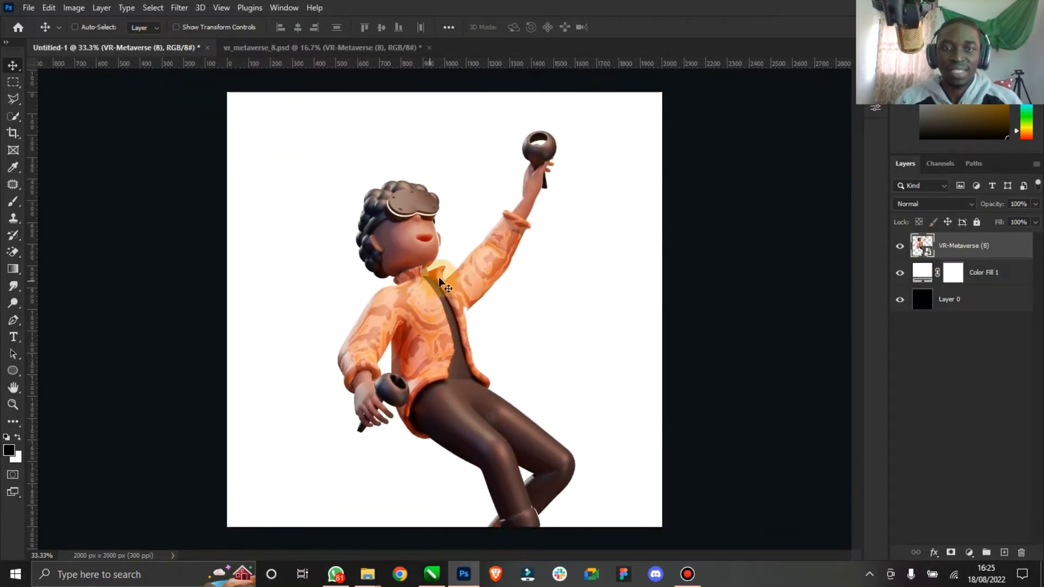
- Scale the boy character down to about 11% and position it near the centre of the canvas
click(230, 30)
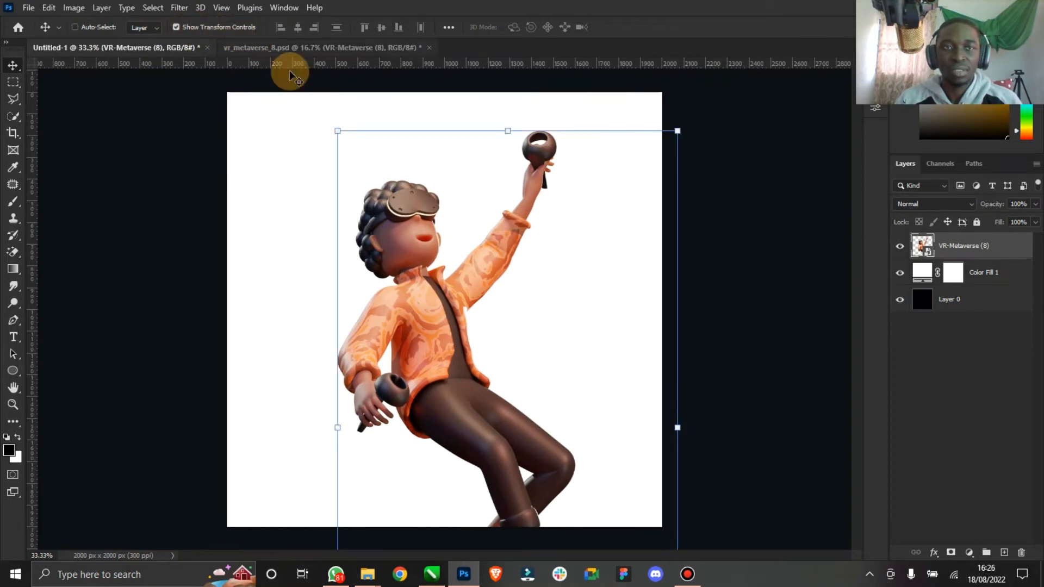
drag(678, 131, 650, 287)
drag(576, 370, 532, 249)
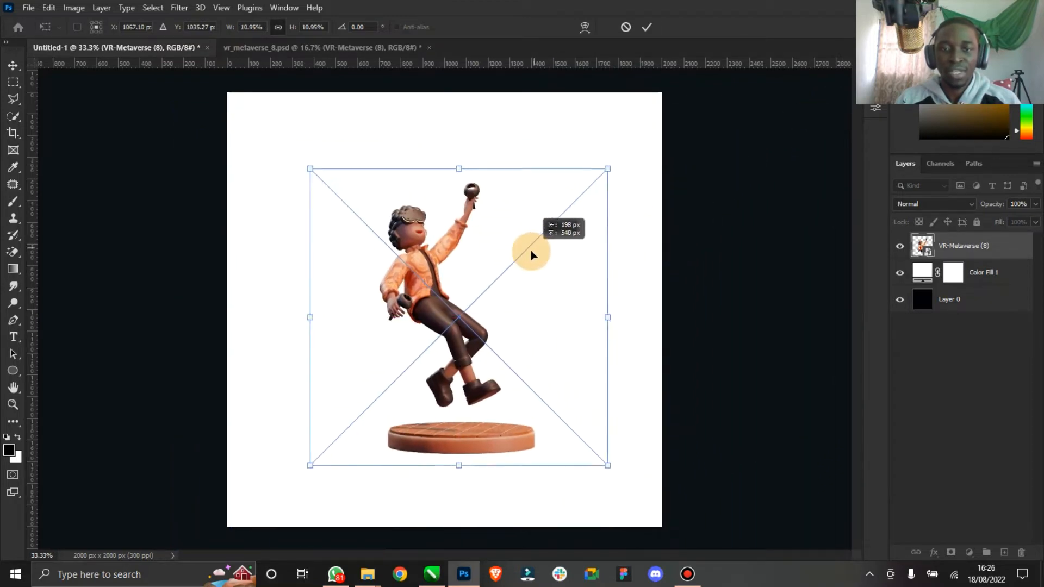
drag(579, 176, 584, 168)
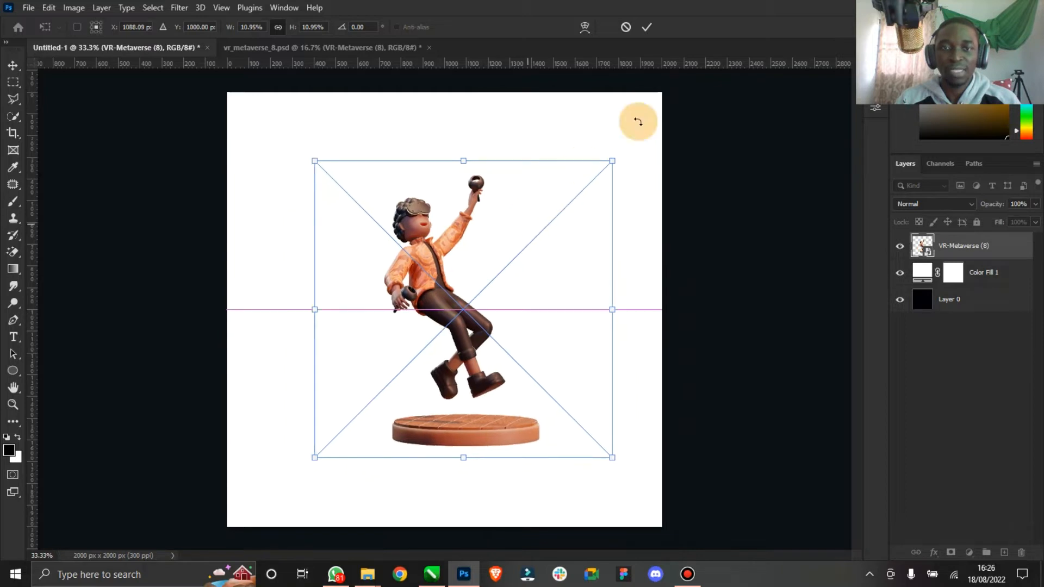
click(646, 27)
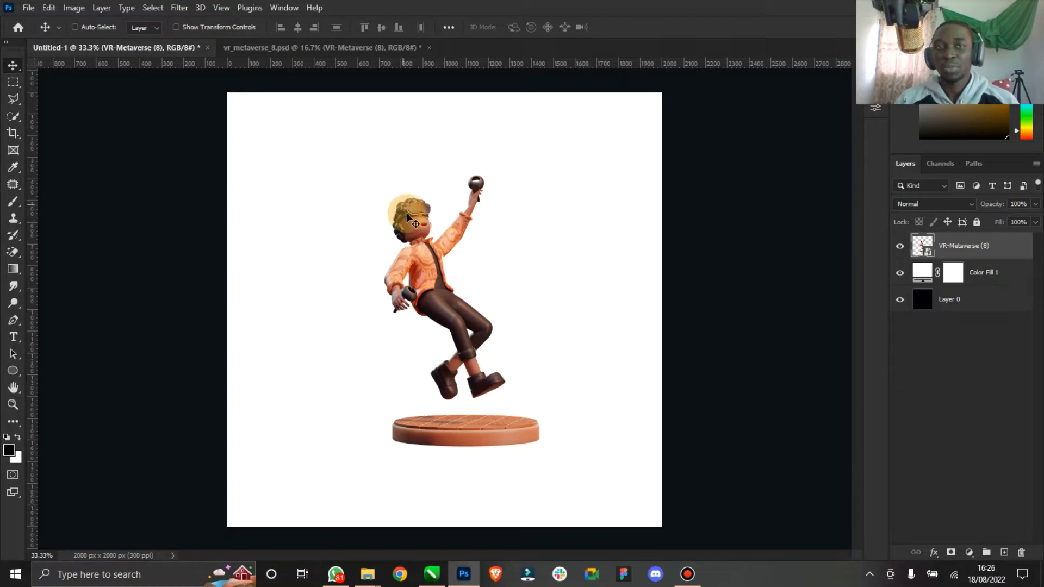
drag(437, 256, 431, 272)
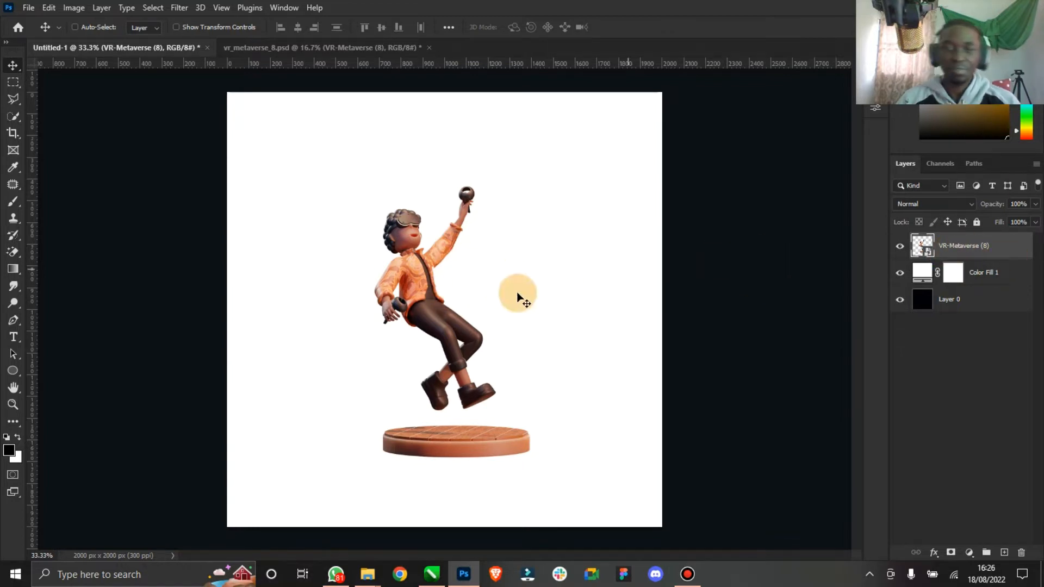
- Close the vr_metaverse_8 document
click(412, 53)
click(429, 48)
click(512, 215)
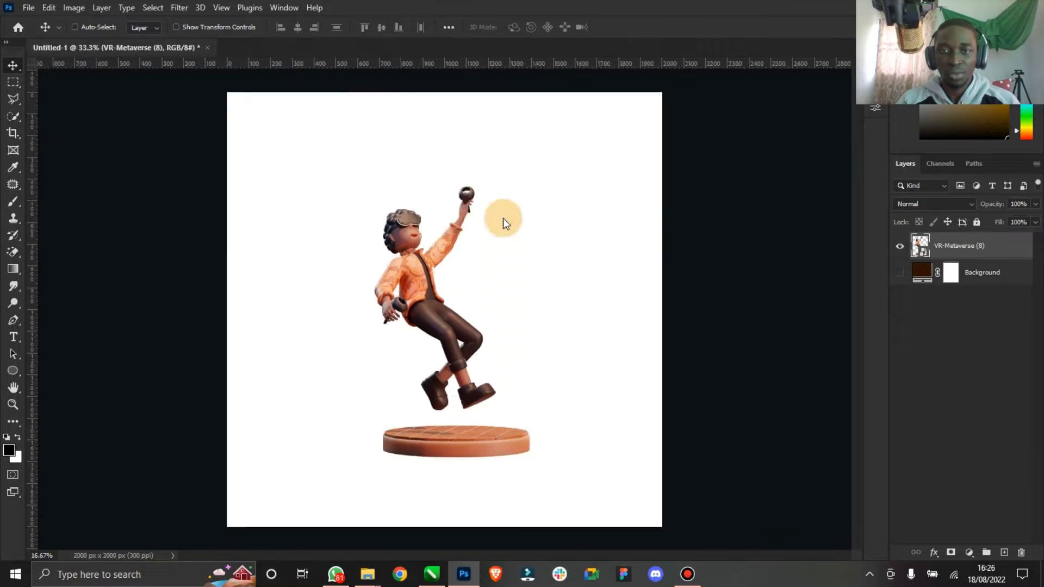
- Open the 6962378 planet PSD from the 3d-illustration-planet-zodiac-belt folder in the Tutorial downloads
click(369, 577)
click(324, 521)
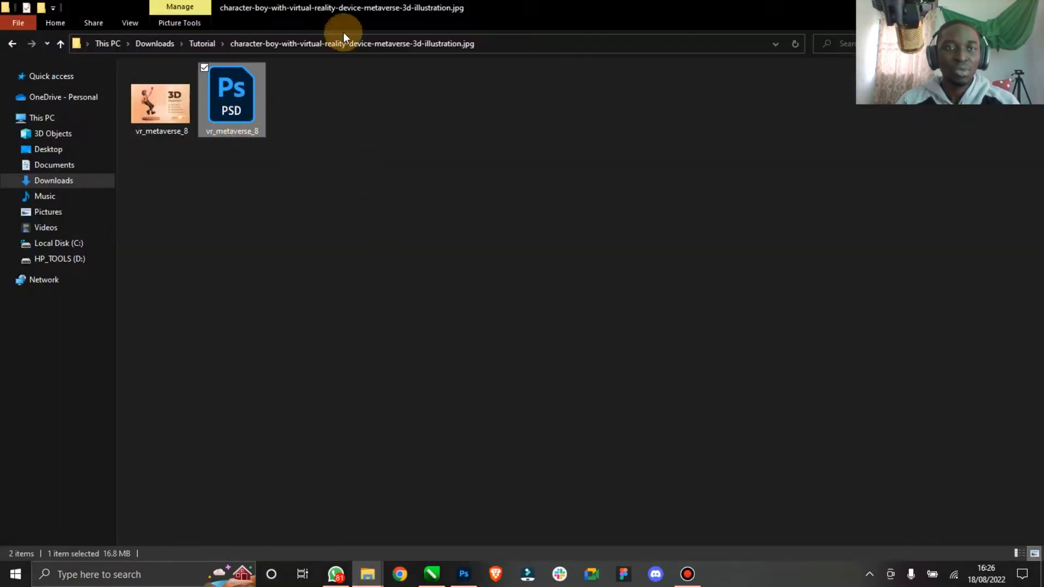
click(214, 38)
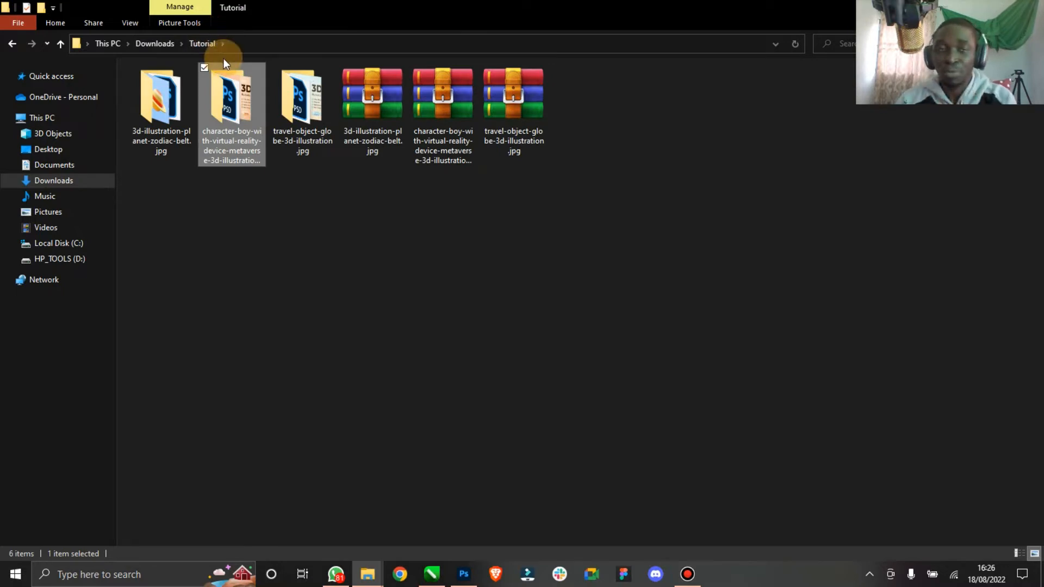
double_click(152, 110)
click(180, 94)
double_click(180, 96)
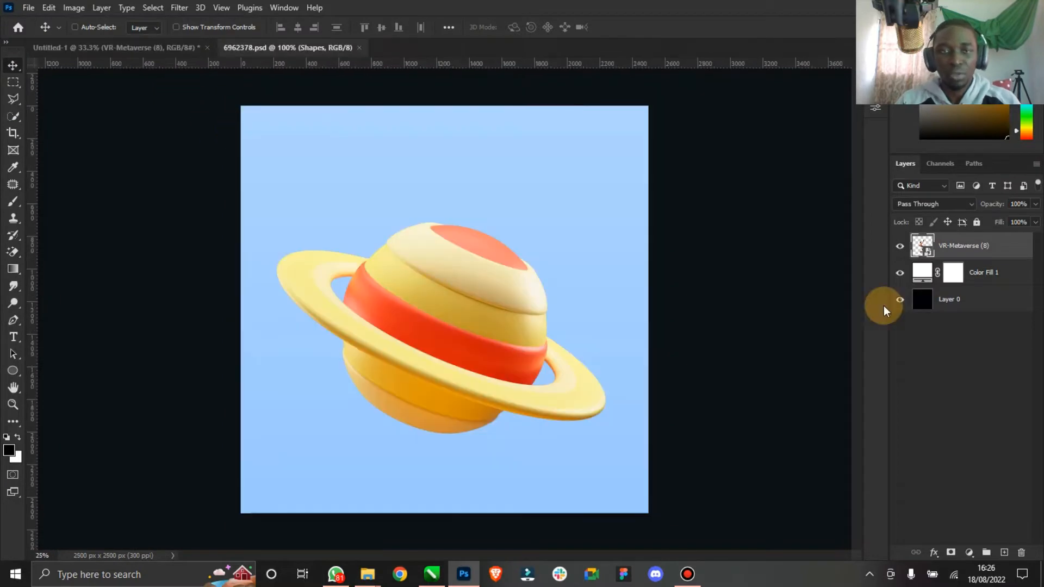
- Expand the Objects group and drag its Design planet layer into the Untitled-1 document
click(925, 256)
click(899, 241)
click(900, 241)
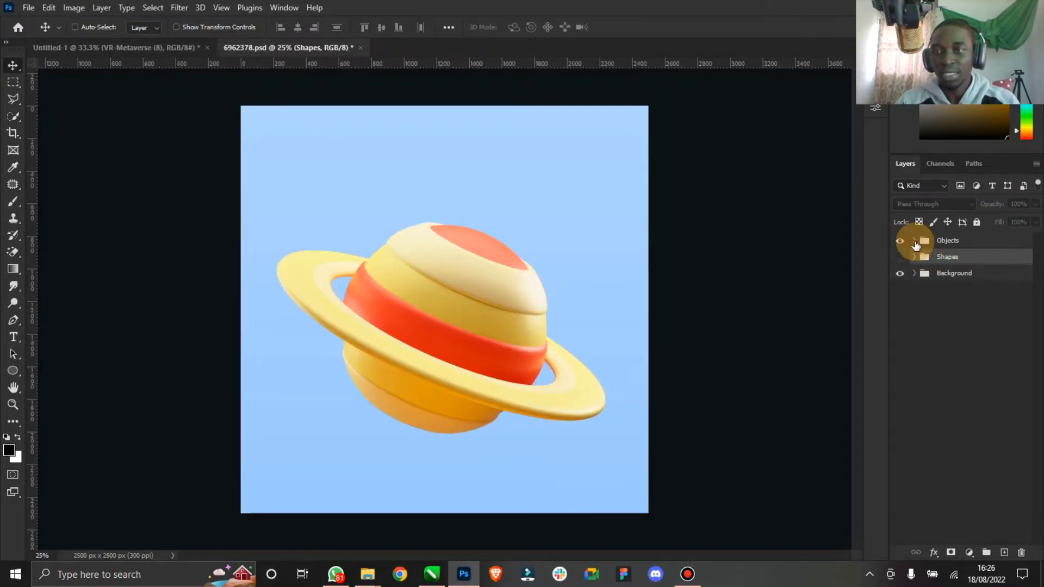
click(914, 240)
click(932, 262)
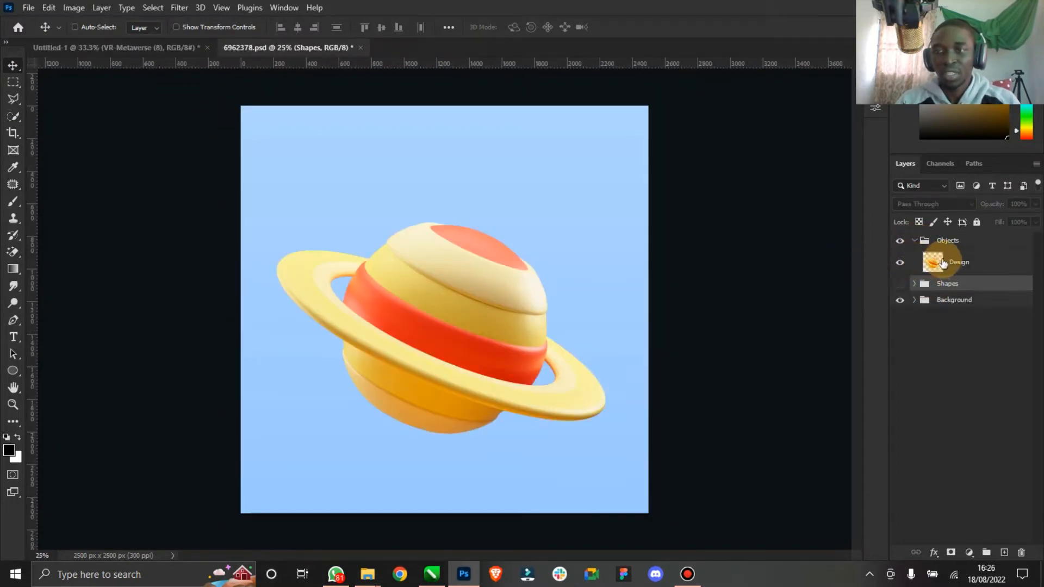
mouse_move(461, 259)
mouse_down()
mouse_move(180, 46)
mouse_move(448, 237)
mouse_move(446, 260)
mouse_up()
- Scale the planet down to about 29% with transform controls and commit
click(229, 27)
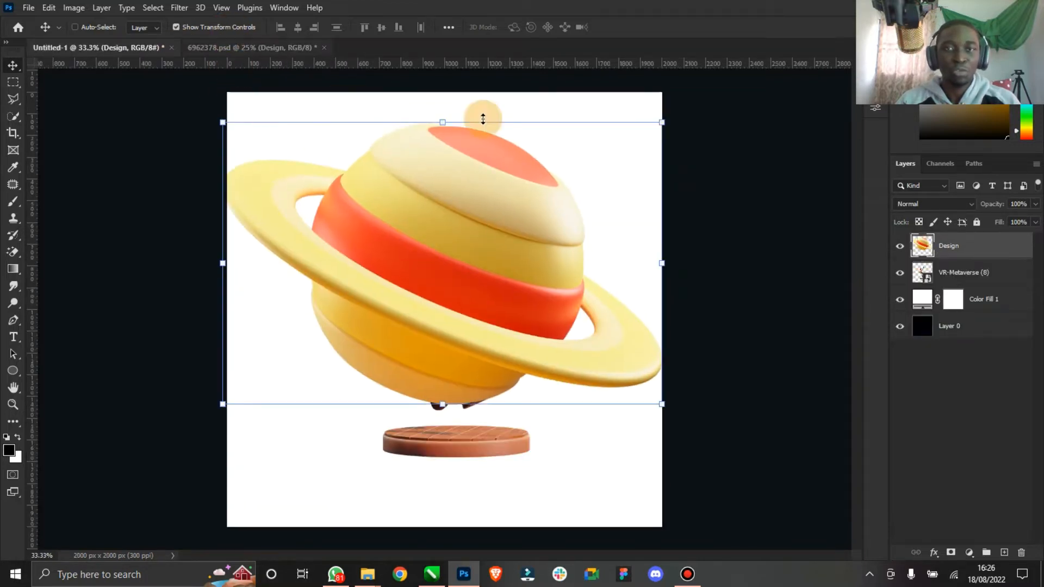
drag(662, 121, 506, 223)
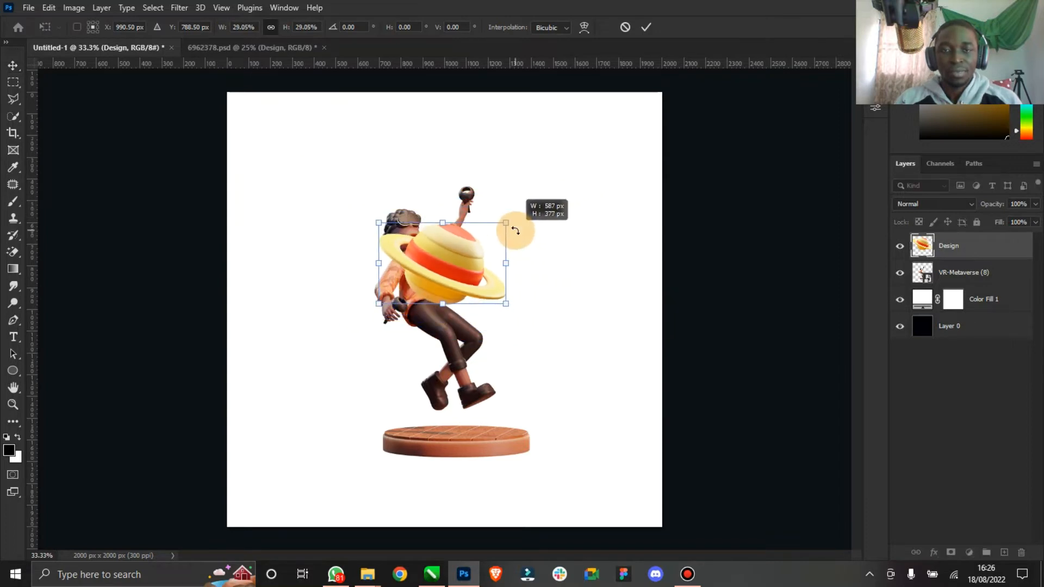
click(646, 27)
click(209, 33)
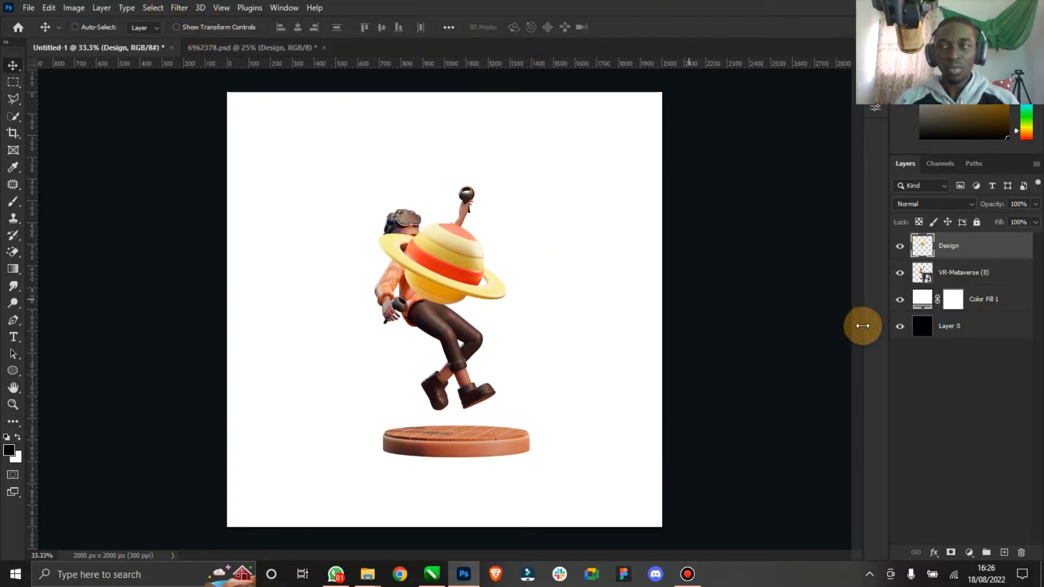
- Move the planet layer below the boy layer and place the planet at the boy's raised hand
drag(967, 252, 968, 284)
drag(437, 261, 516, 240)
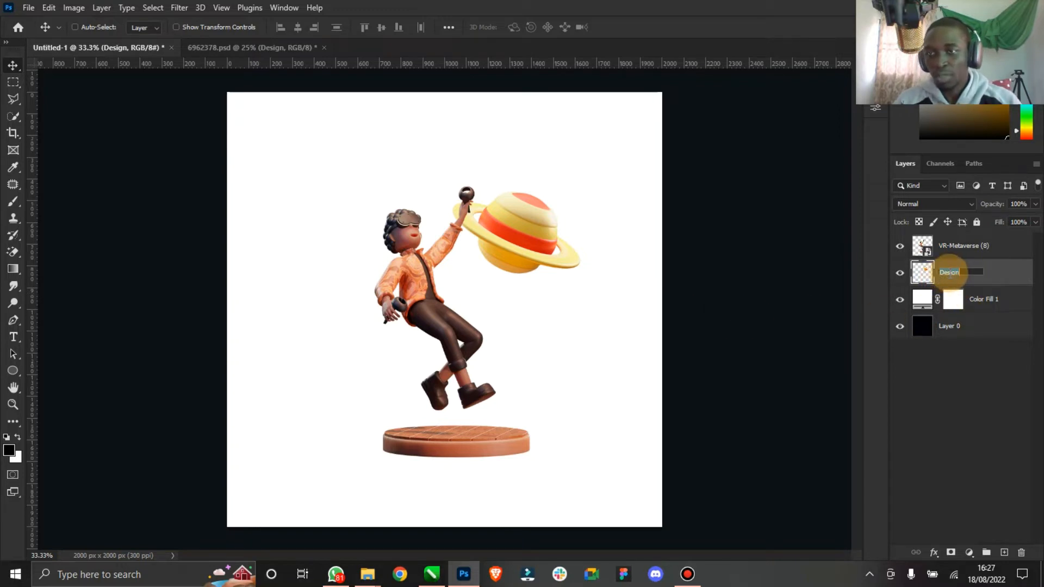
- Rename the planet layer Planet and the character layer Boy
text(Planet)
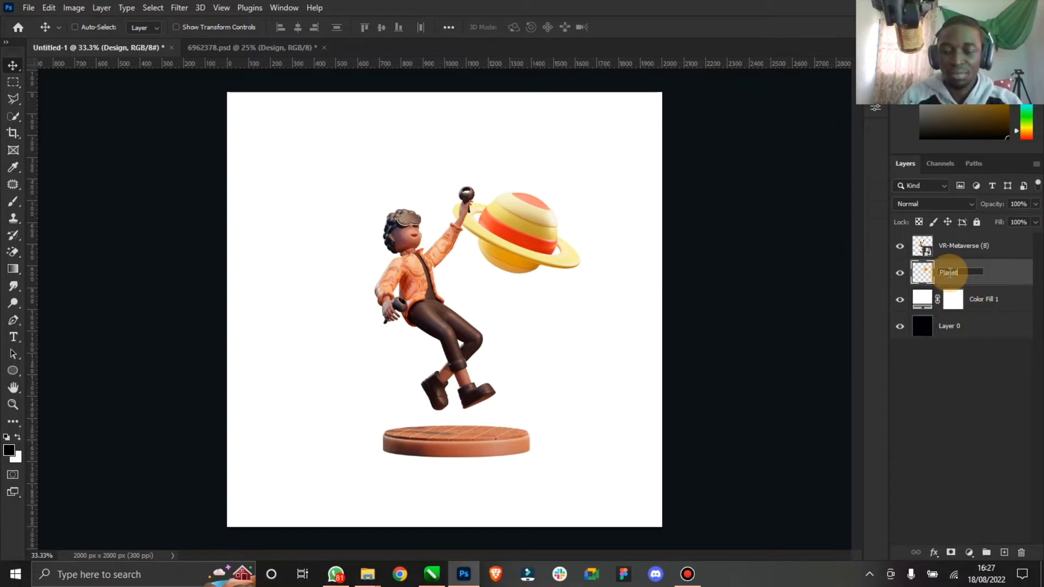
key(Return)
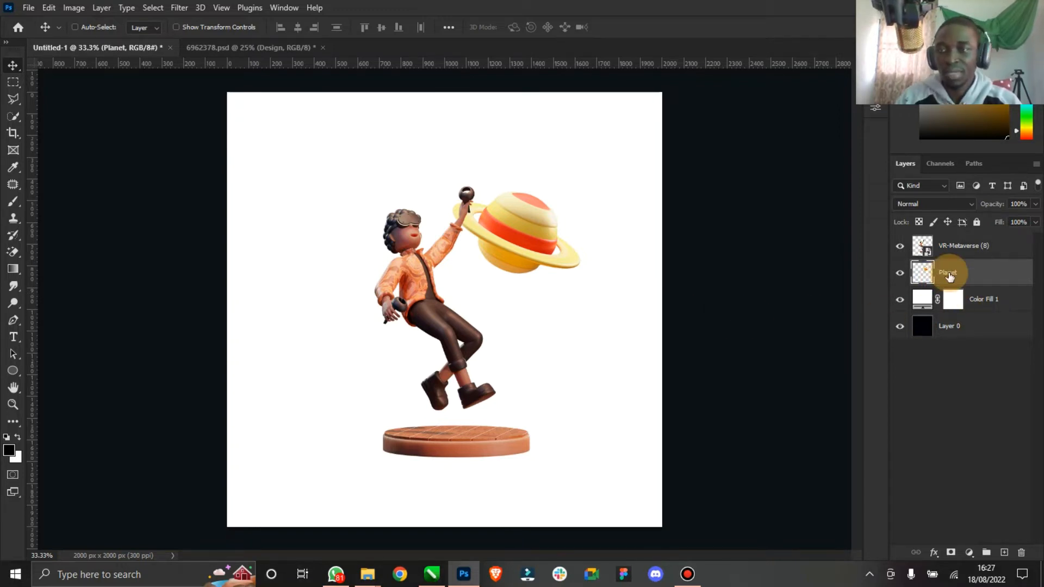
double_click(966, 248)
text(Boy)
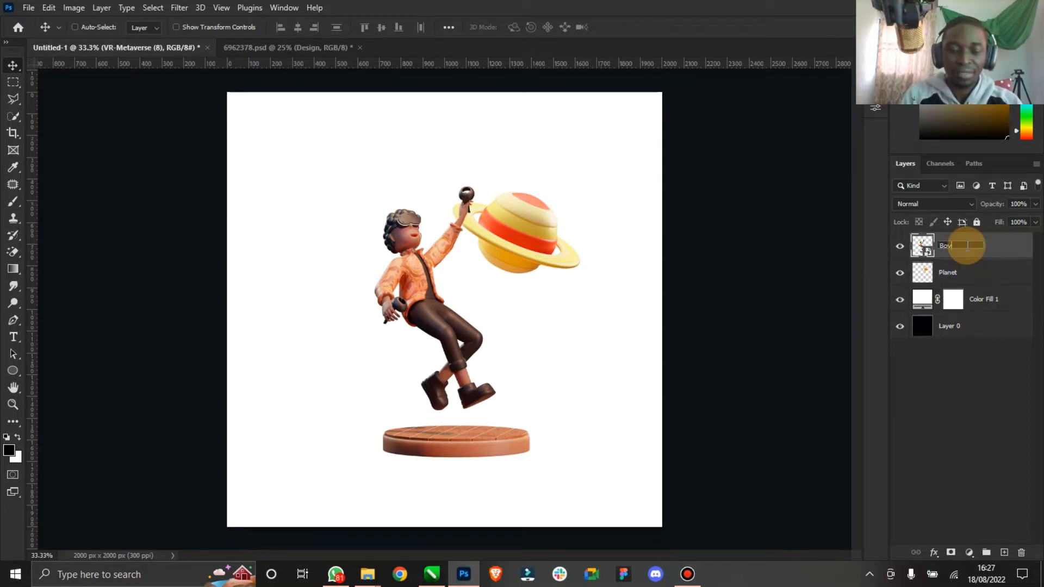
key(Return)
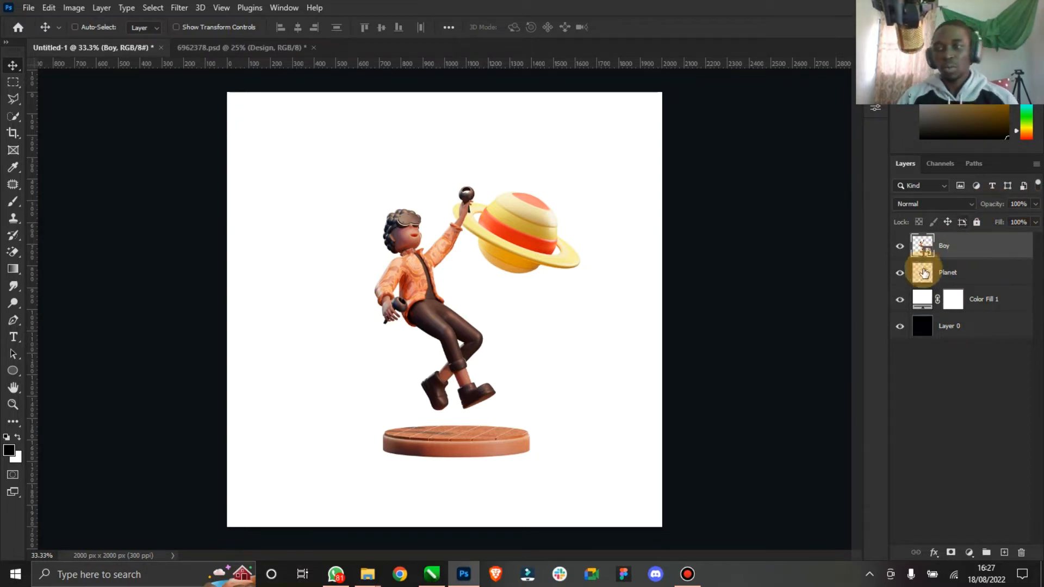
- Set the Color Fill 1 layer's color to #d85e29 by sampling the boy's orange shirt
double_click(925, 303)
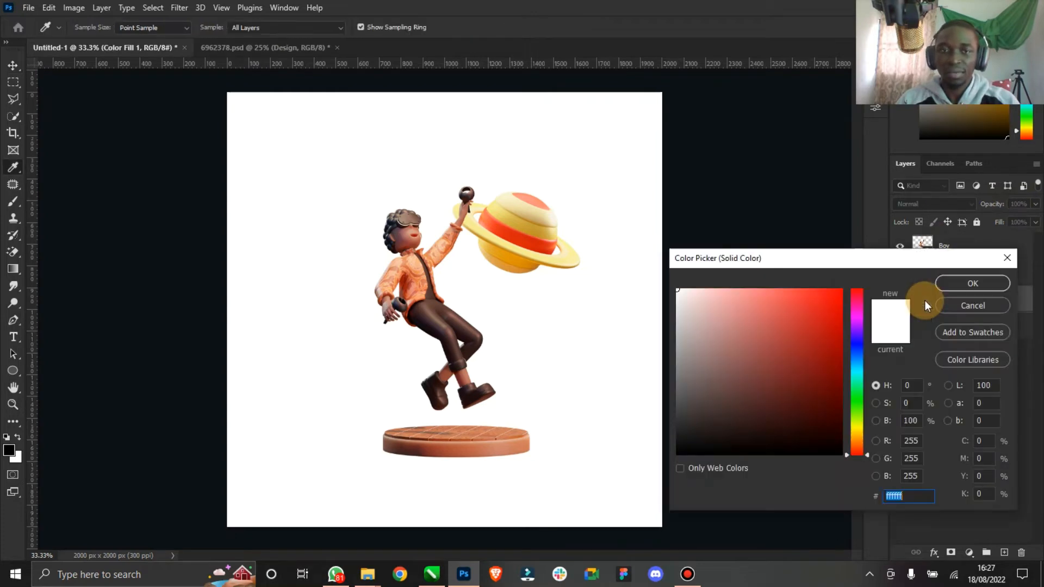
click(988, 307)
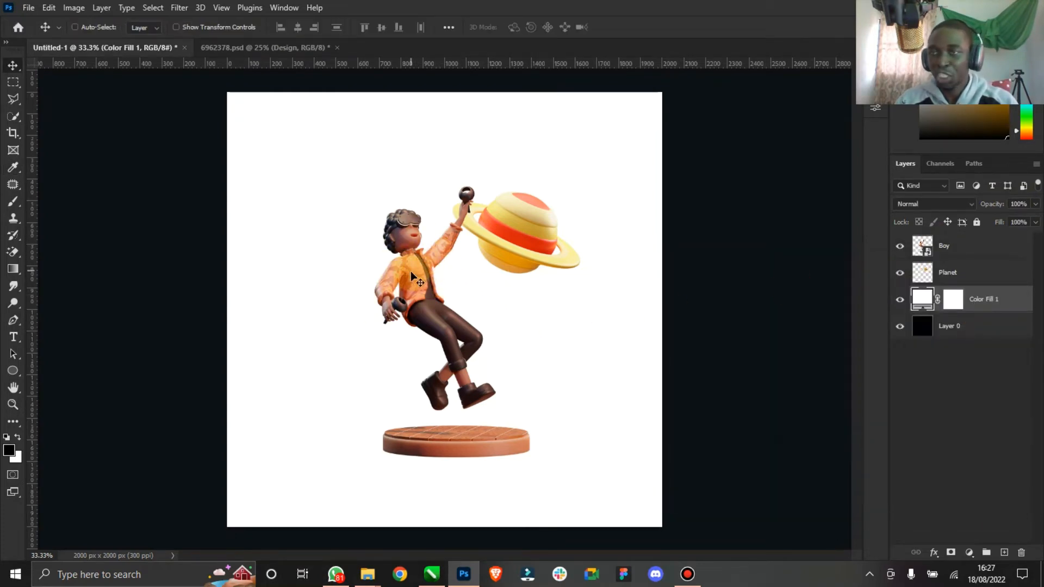
double_click(925, 301)
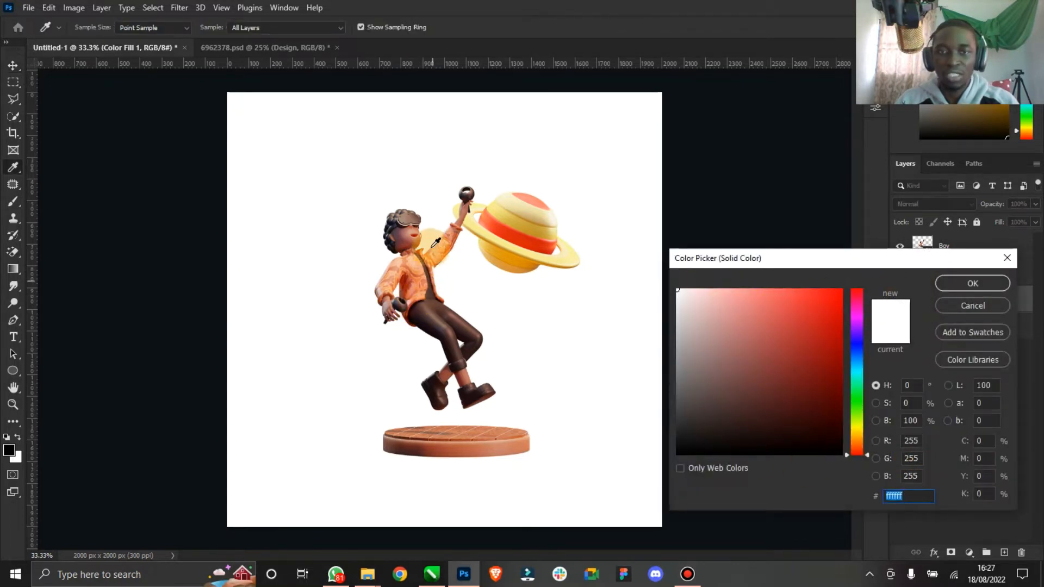
click(415, 272)
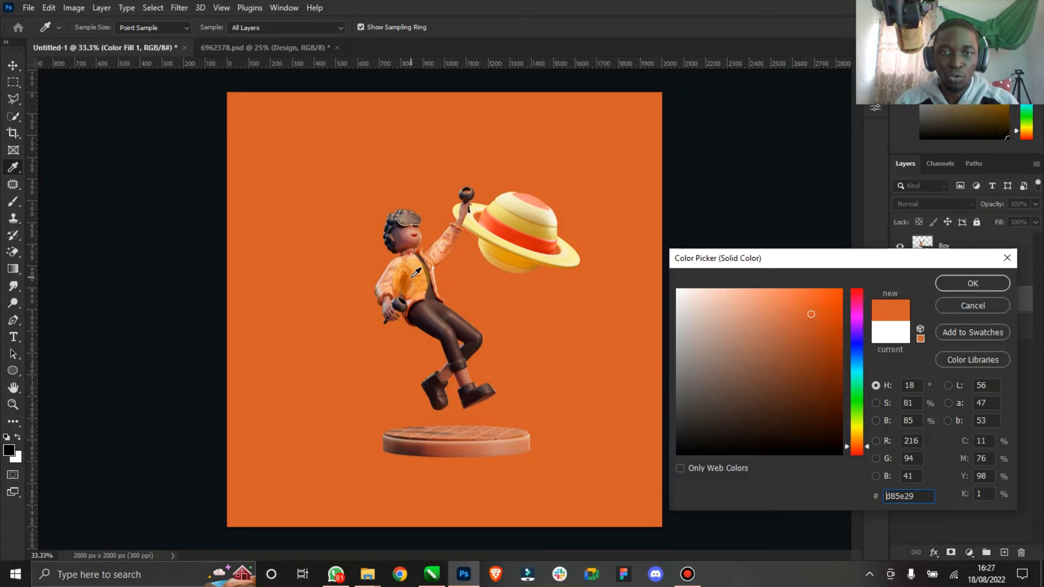
click(972, 283)
- Add a new empty layer above the color fill layer
click(900, 299)
click(900, 300)
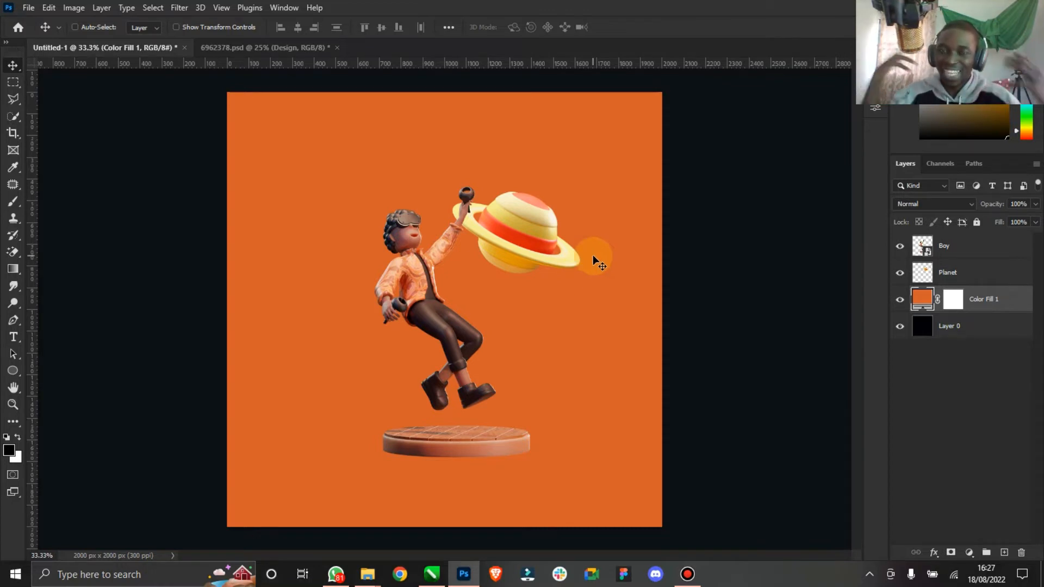
click(1004, 552)
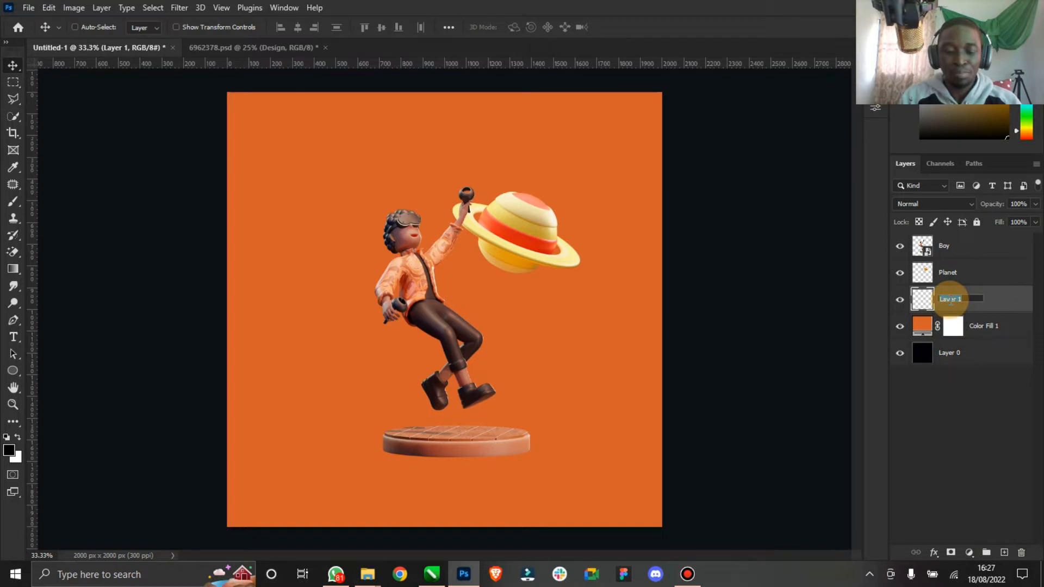
- Rename the new empty layer BG Light
text(G Light)
key(Return)
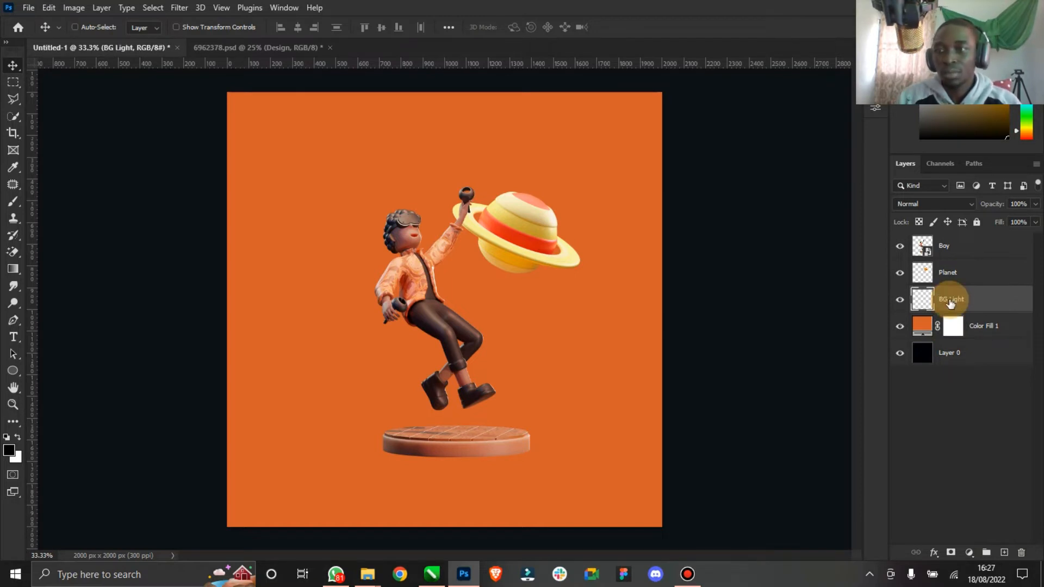
- Set the foreground color to a lighter orange, #fe8956, sampled from the background and brightened
click(9, 452)
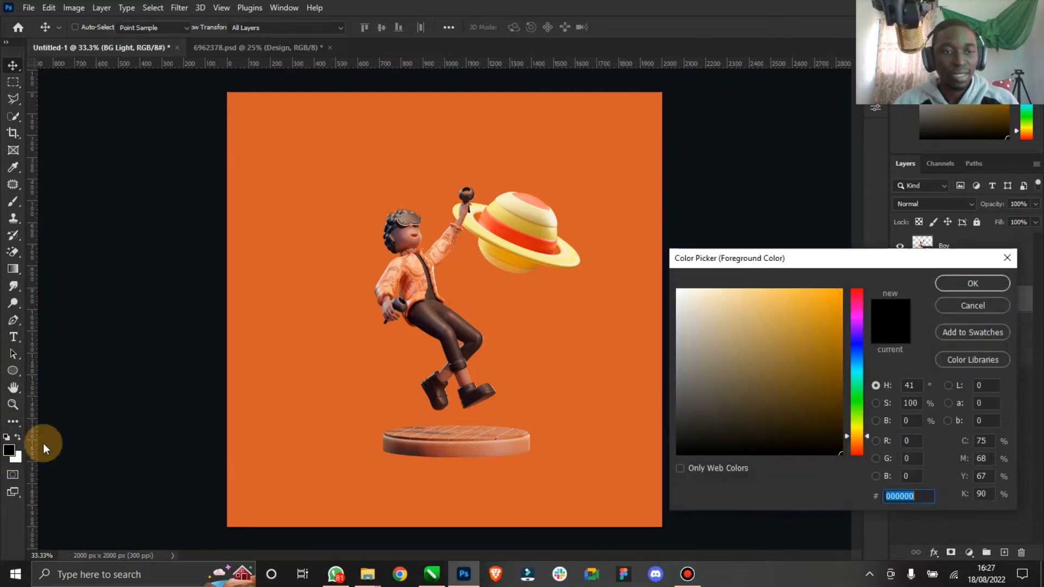
click(335, 286)
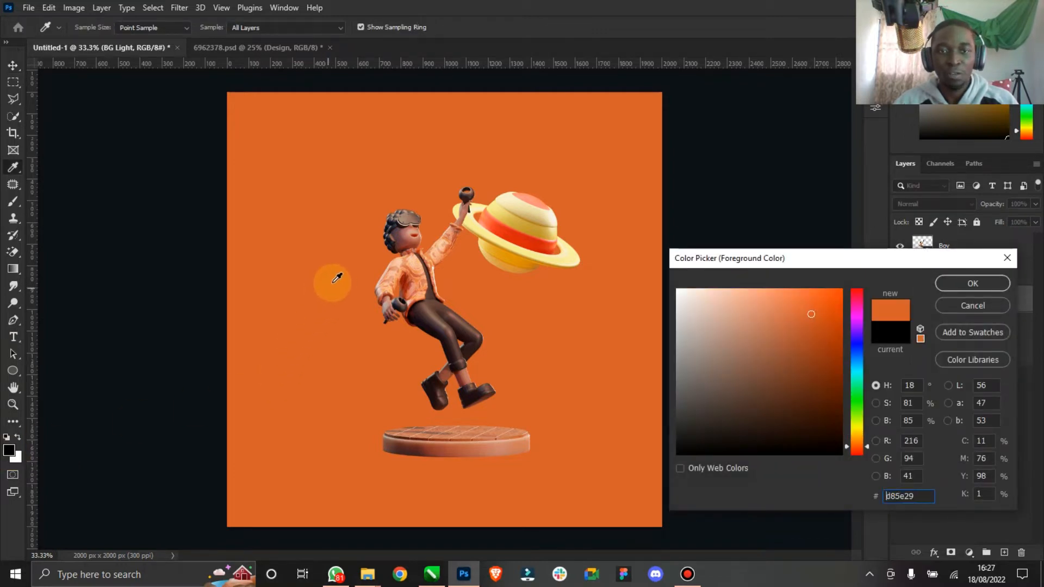
drag(807, 307, 792, 291)
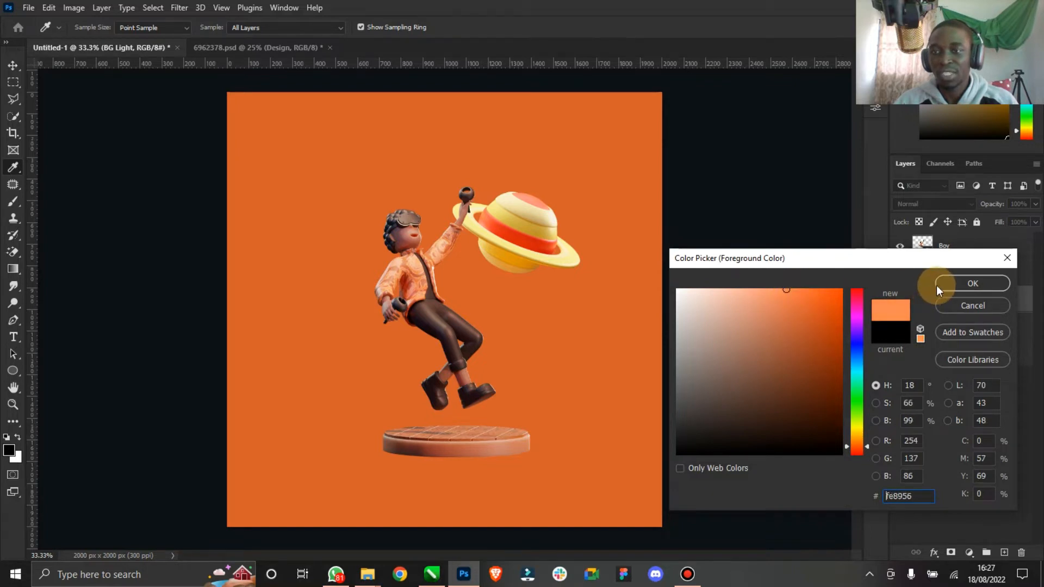
click(937, 284)
- Paint a single large soft brush dab at the canvas center on the BG Light layer as a glow
click(12, 205)
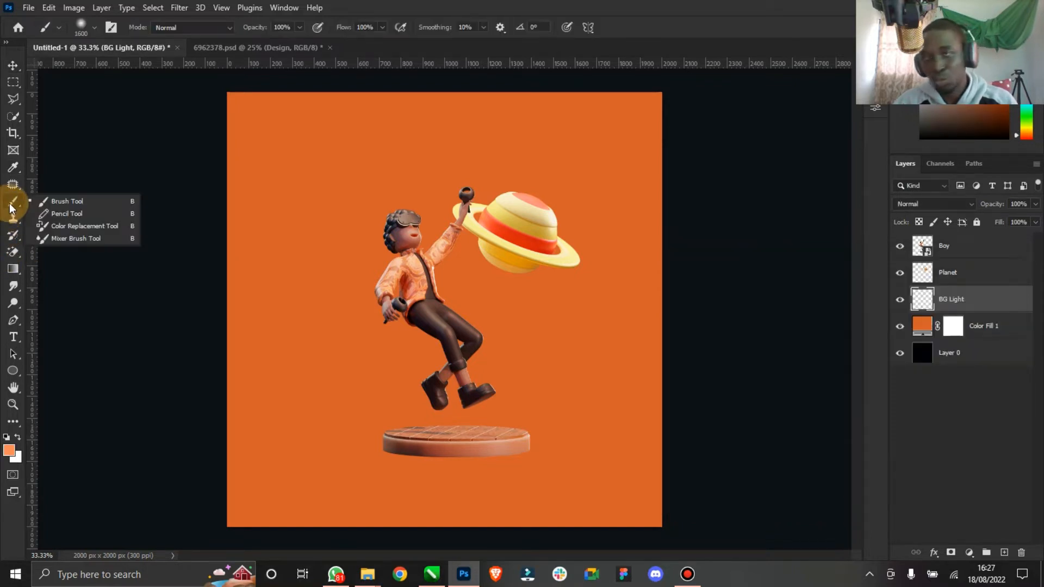
click(68, 201)
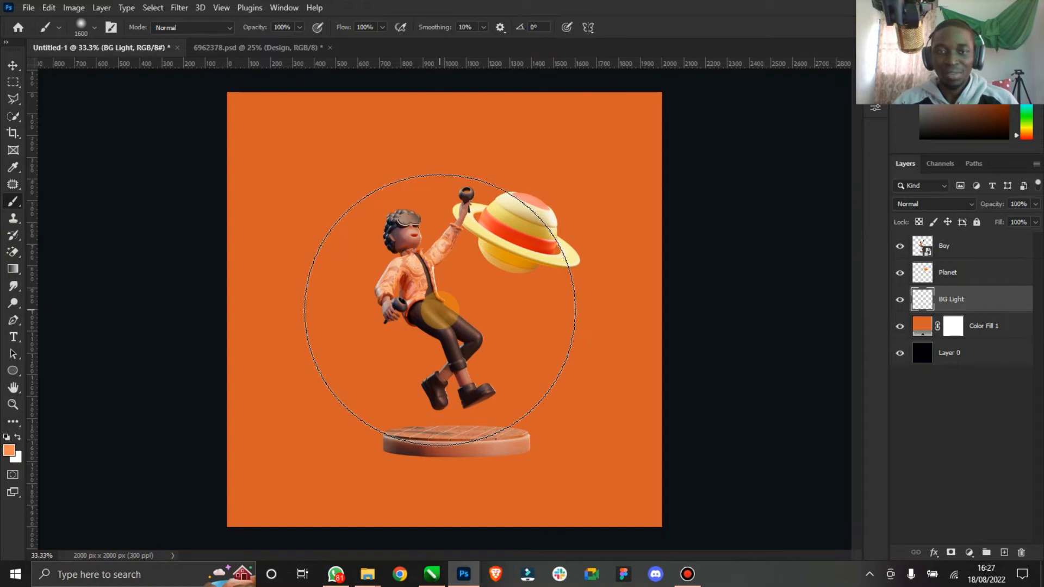
click(439, 310)
key(ctrl+d)
click(12, 65)
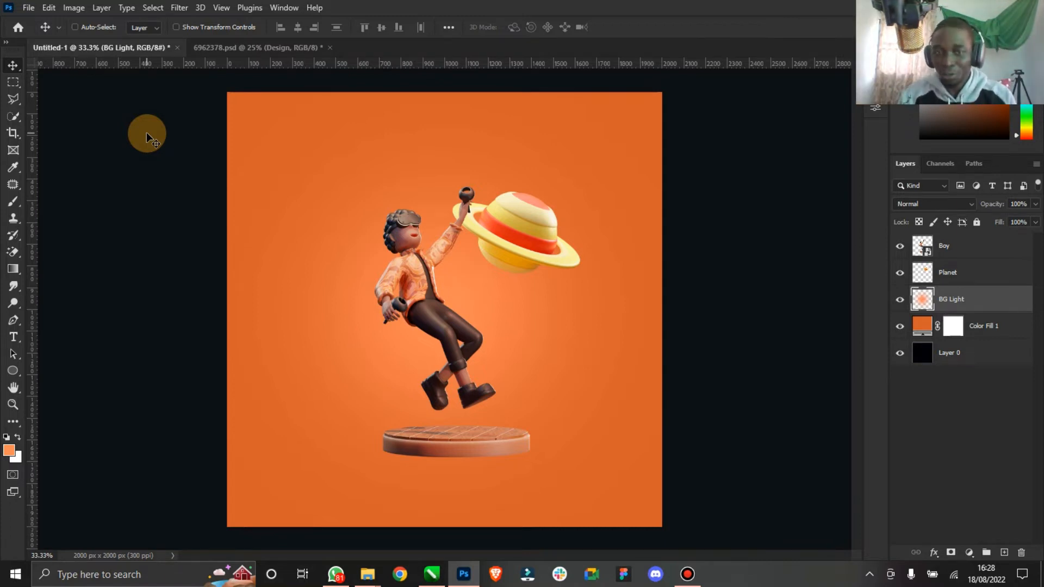
- Convert the Planet layer to a smart object and rename it Planet 01
click(952, 273)
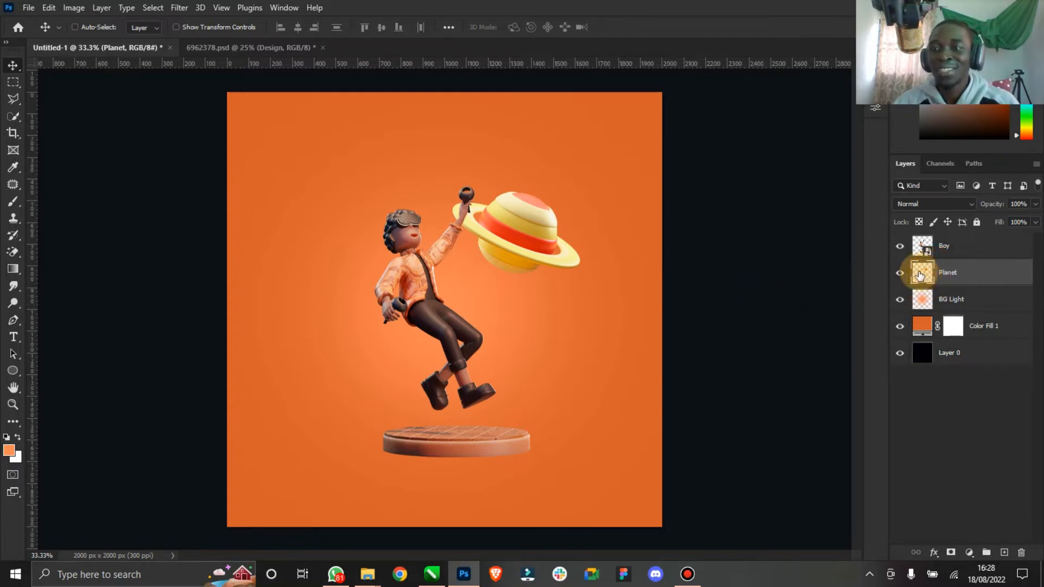
right_click(953, 274)
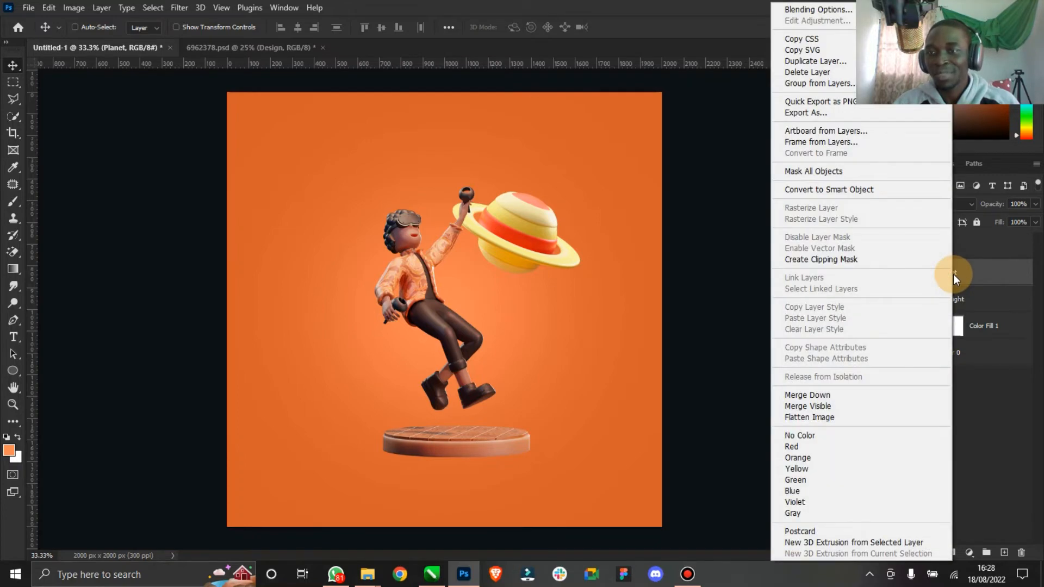
click(974, 278)
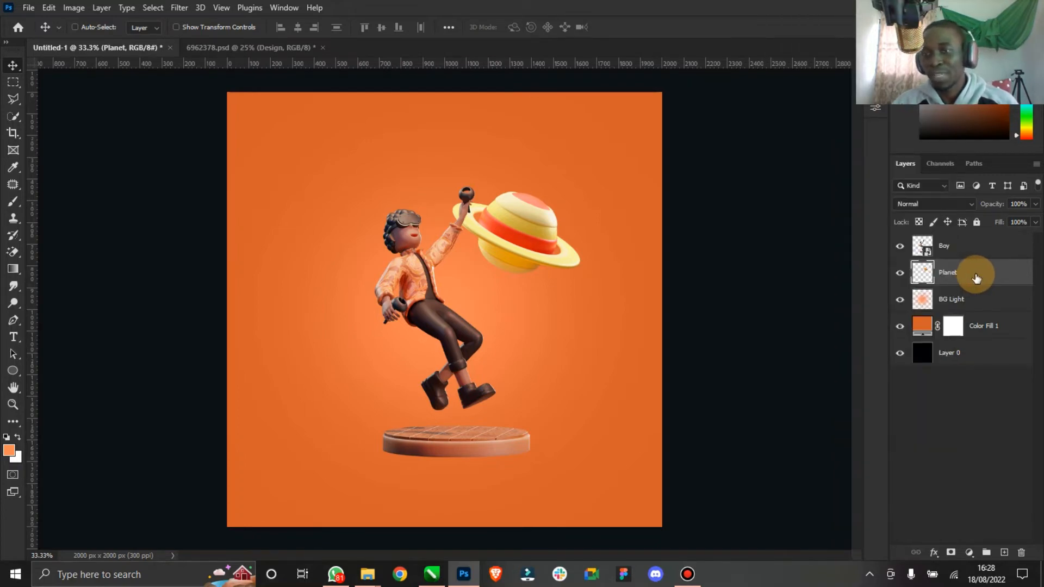
right_click(957, 278)
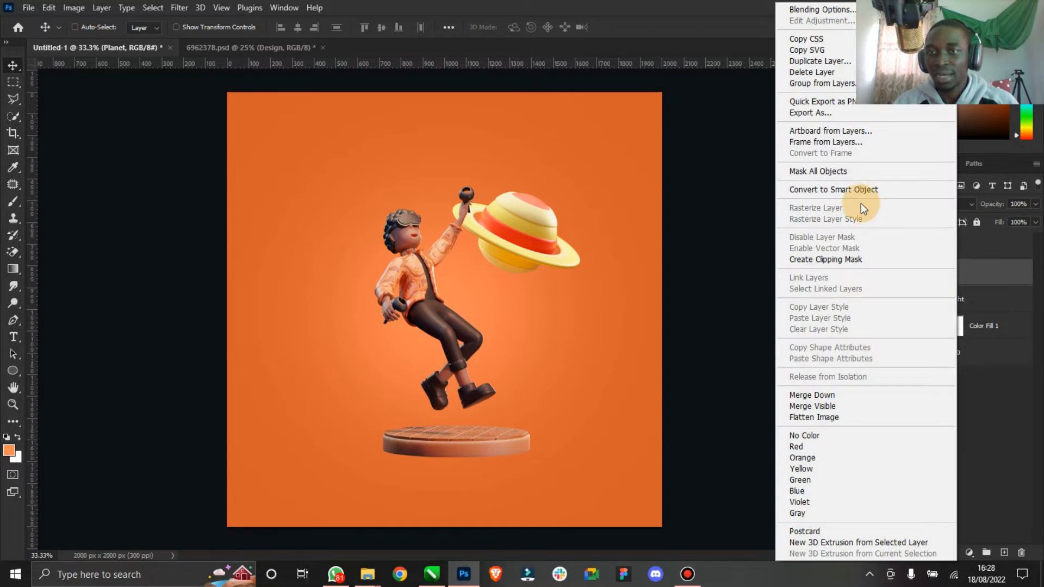
click(847, 190)
double_click(954, 272)
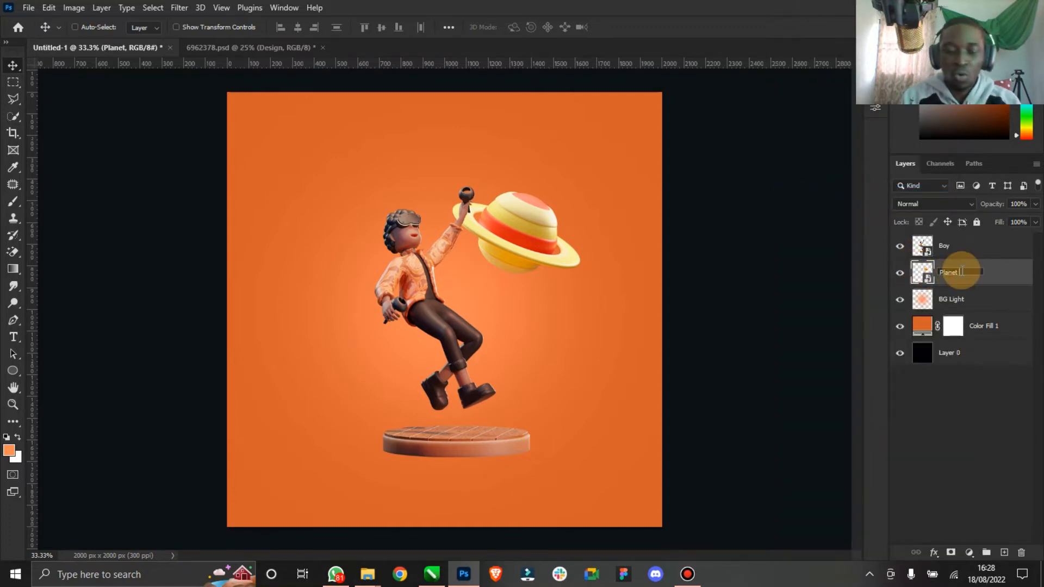
text(01)
key(Return)
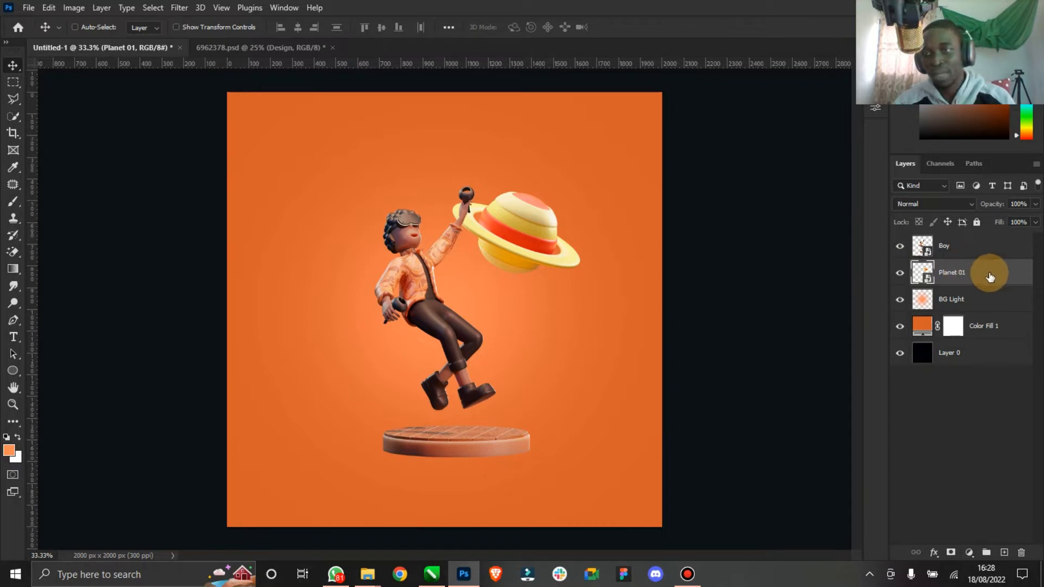
- Duplicate the Planet 01 layer and rename the copy Planet 02
key(ctrl+j)
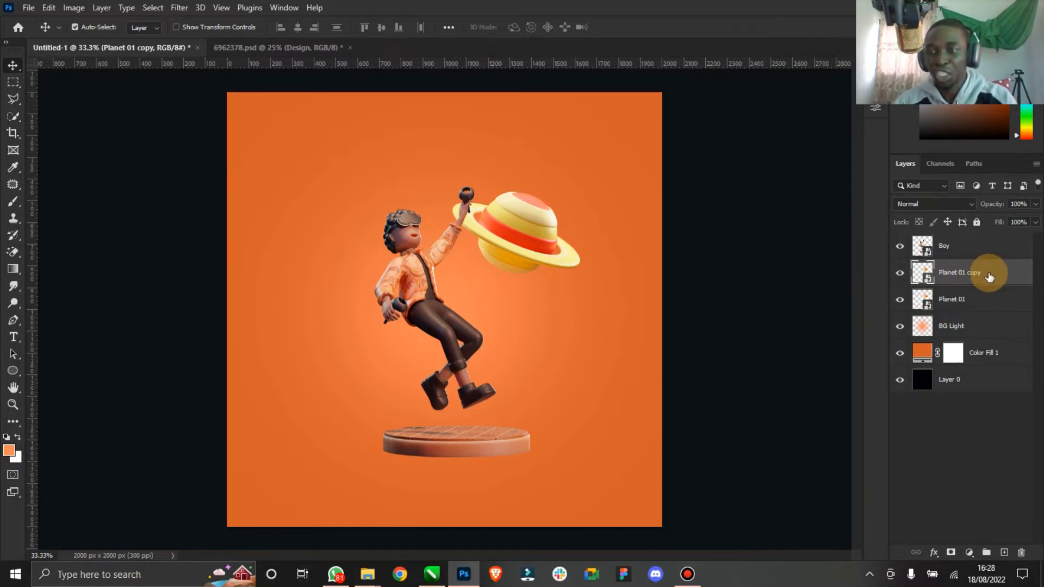
double_click(967, 278)
drag(985, 272, 963, 272)
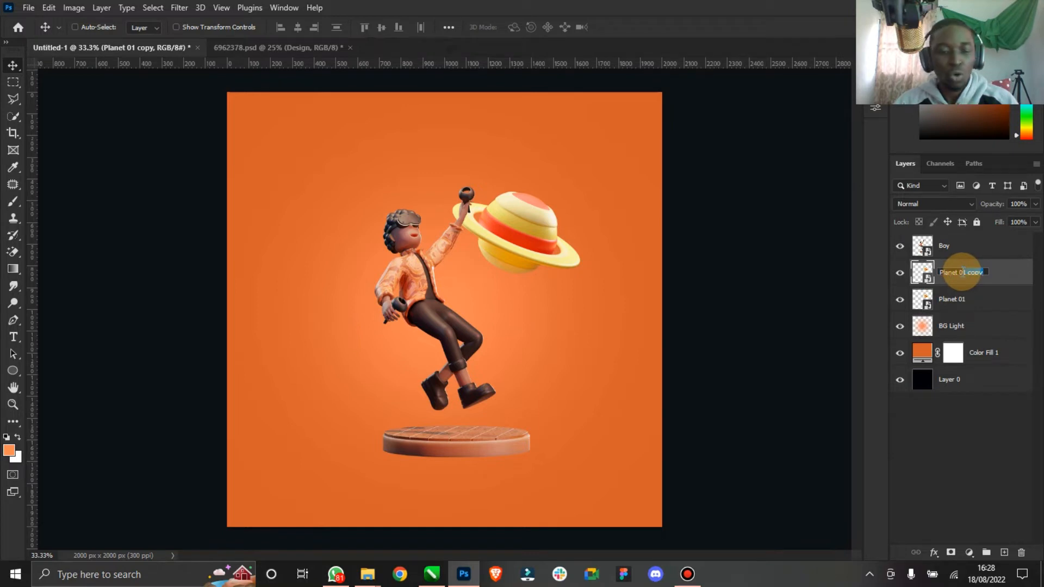
text(2)
key(Return)
- Shrink the Planet 02 copy and place it to the left of the boy's head
drag(495, 239, 299, 277)
click(219, 34)
drag(383, 235, 346, 243)
click(637, 27)
click(207, 26)
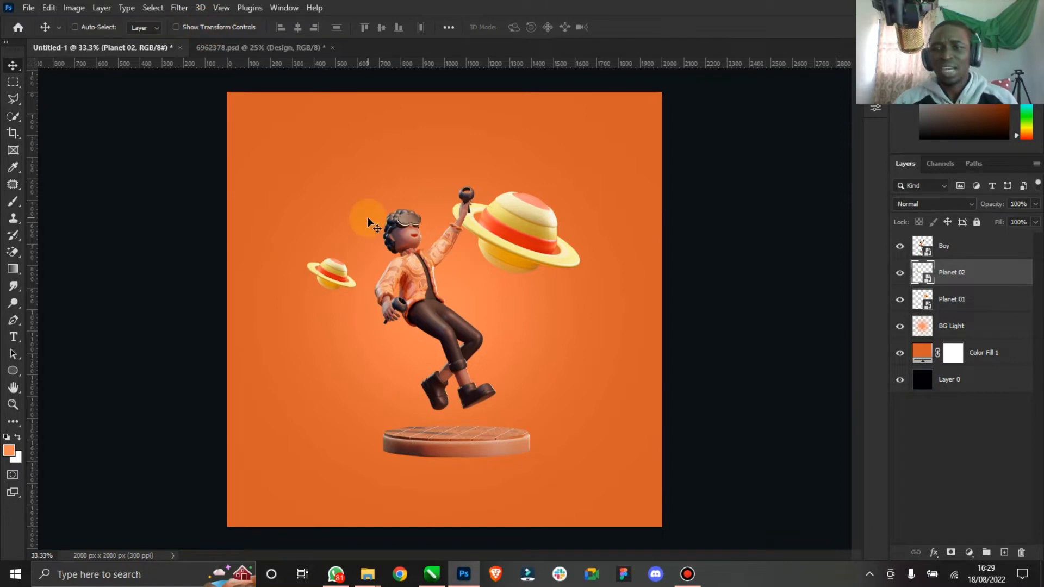
- Duplicate Planet 02 and rename the copy Planet 03
key(ctrl)
key(ctrl+j)
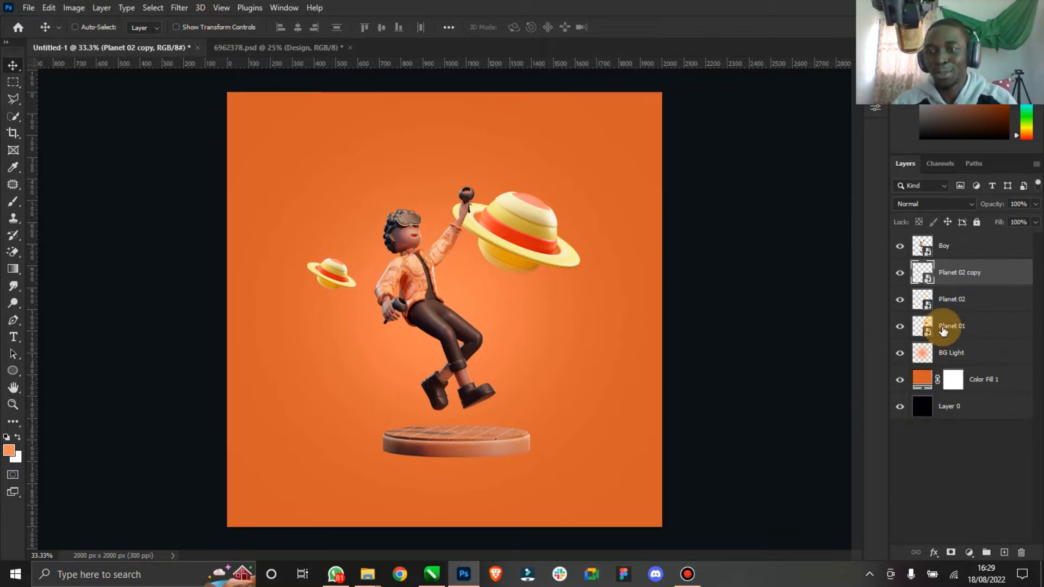
double_click(960, 272)
drag(983, 272, 961, 276)
text(3)
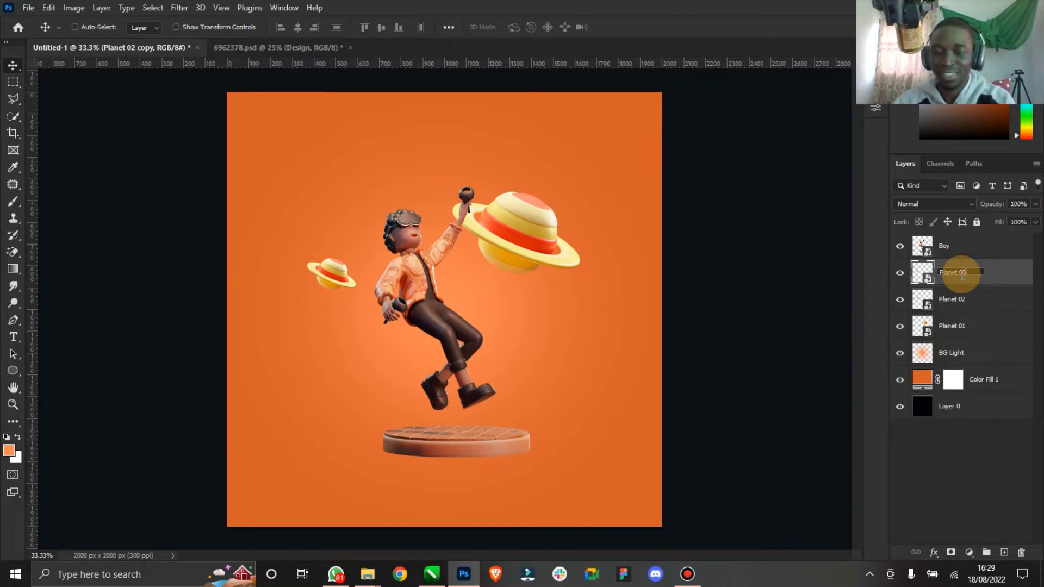
key(Return)
- Move Planet 03 above the Boy layer, scale it to about 21.9% and place it in the boy's lower hand
drag(338, 256, 413, 264)
drag(1013, 277, 978, 237)
drag(415, 276, 423, 334)
key(ctrl+t)
click(647, 27)
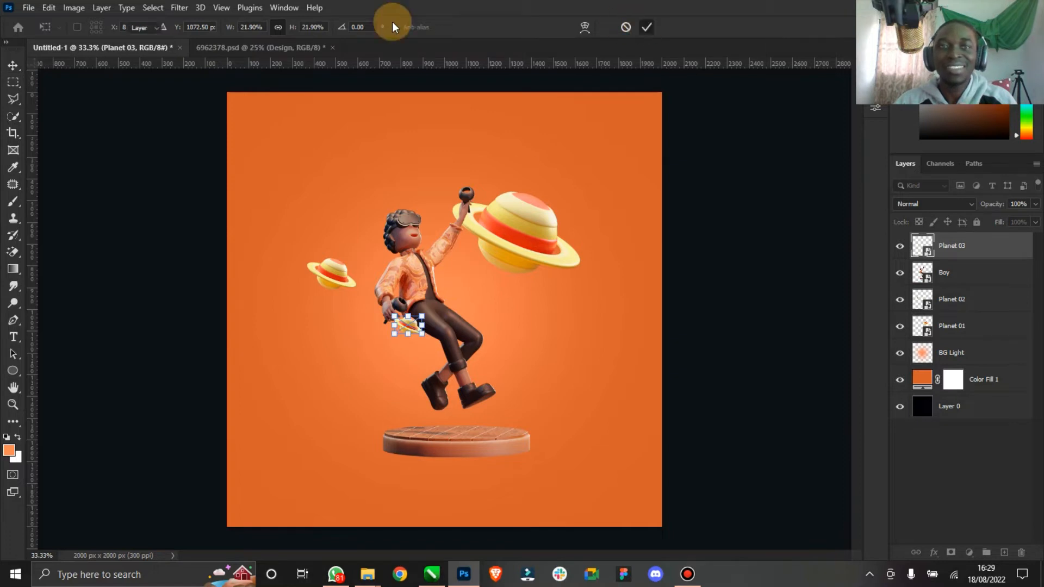
click(176, 27)
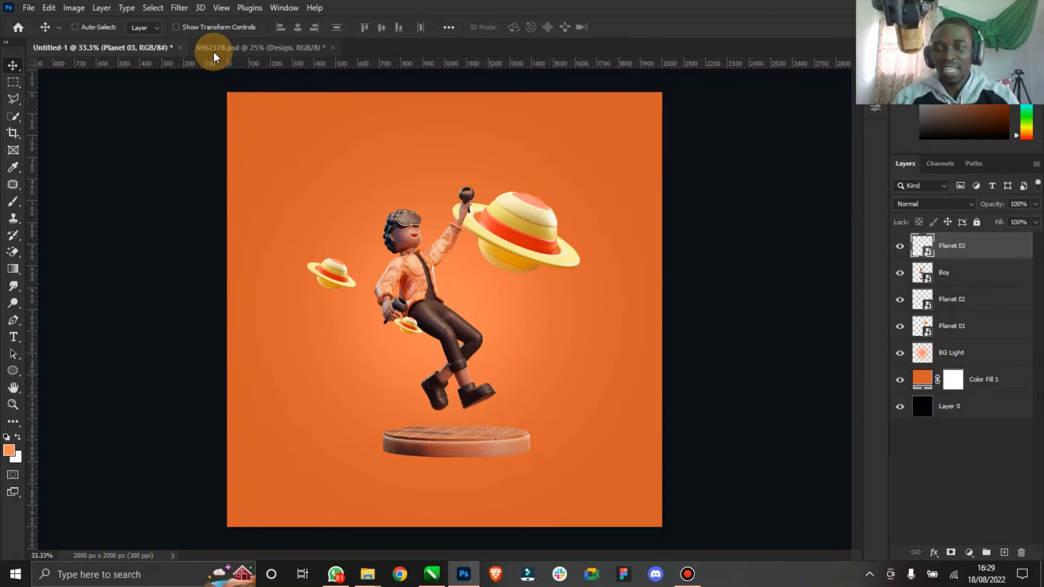
- On the Boy layer, lasso the boy without the turntable and copy the selection to a new layer
click(951, 278)
right_click(953, 278)
click(881, 265)
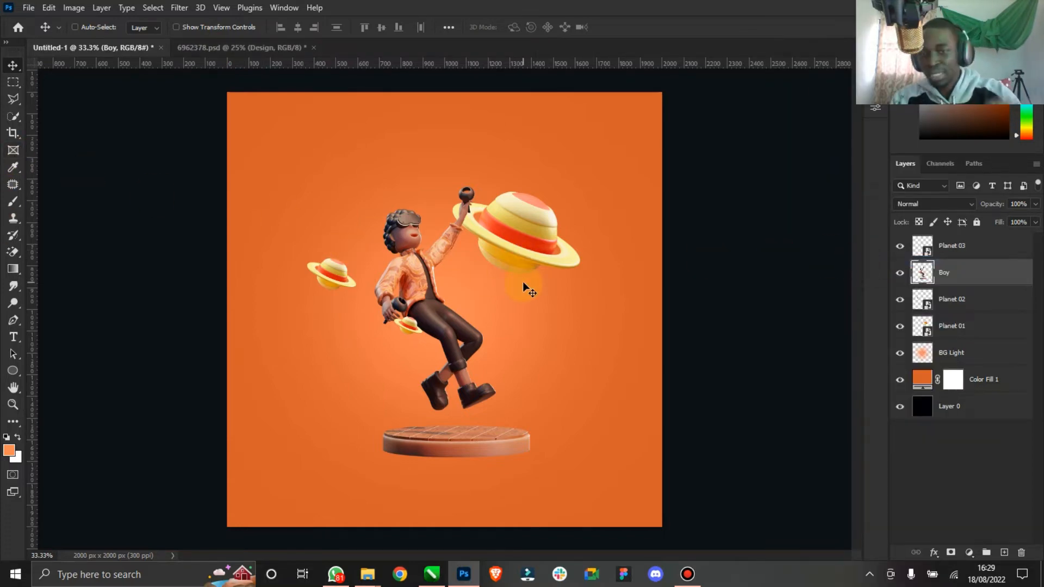
click(15, 102)
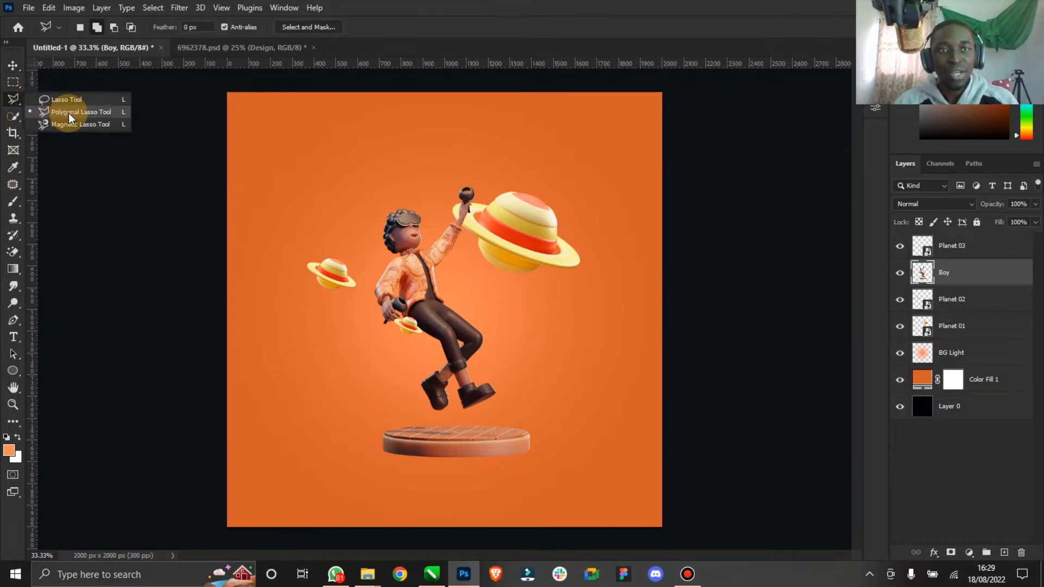
click(67, 112)
click(503, 125)
click(284, 199)
click(344, 400)
click(414, 416)
click(501, 414)
click(513, 414)
click(539, 299)
double_click(528, 155)
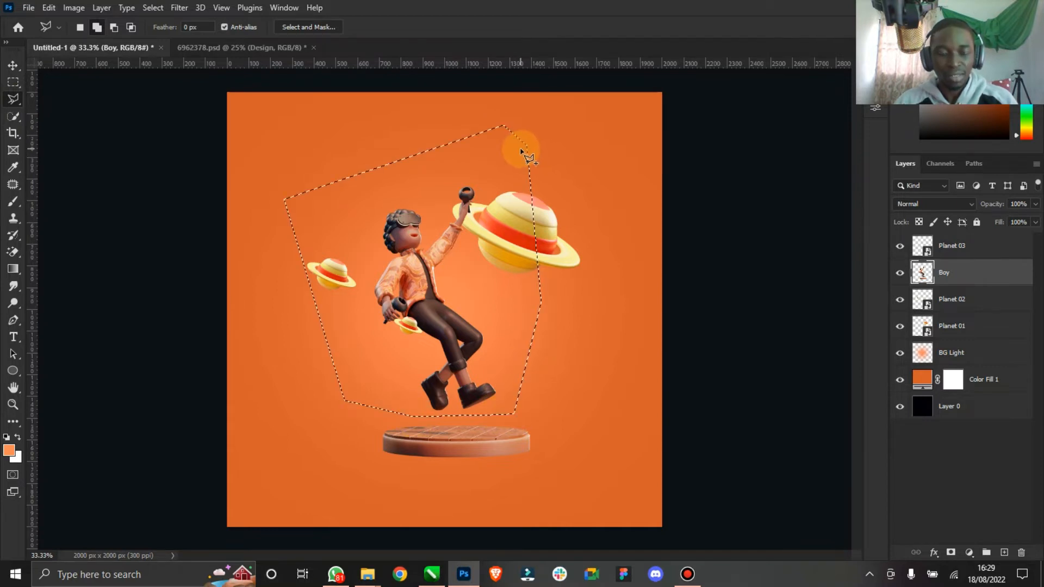
key(ctrl+j)
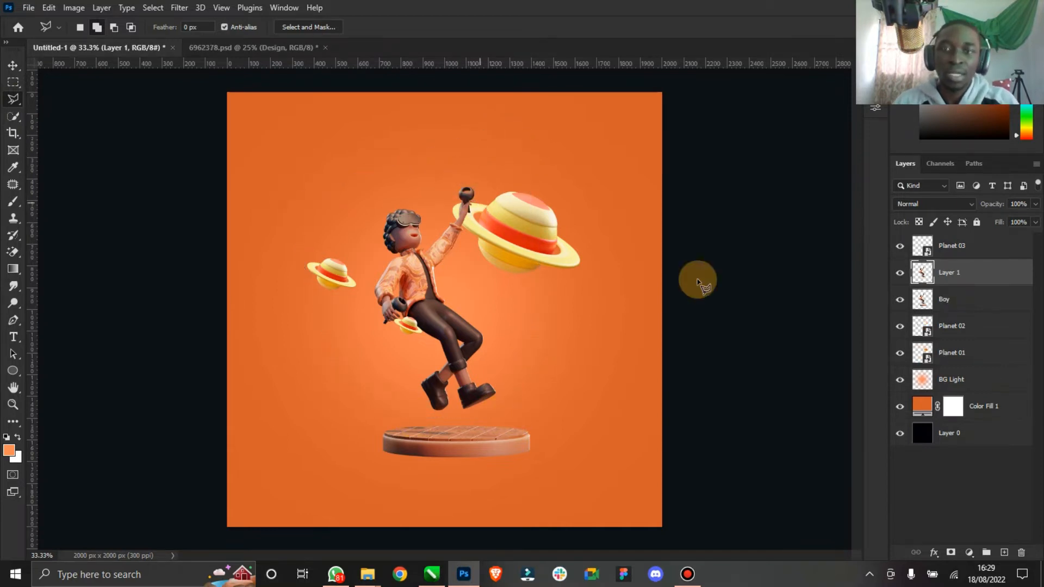
- Hide the original boy layer and rename the copied layer Boy
click(900, 299)
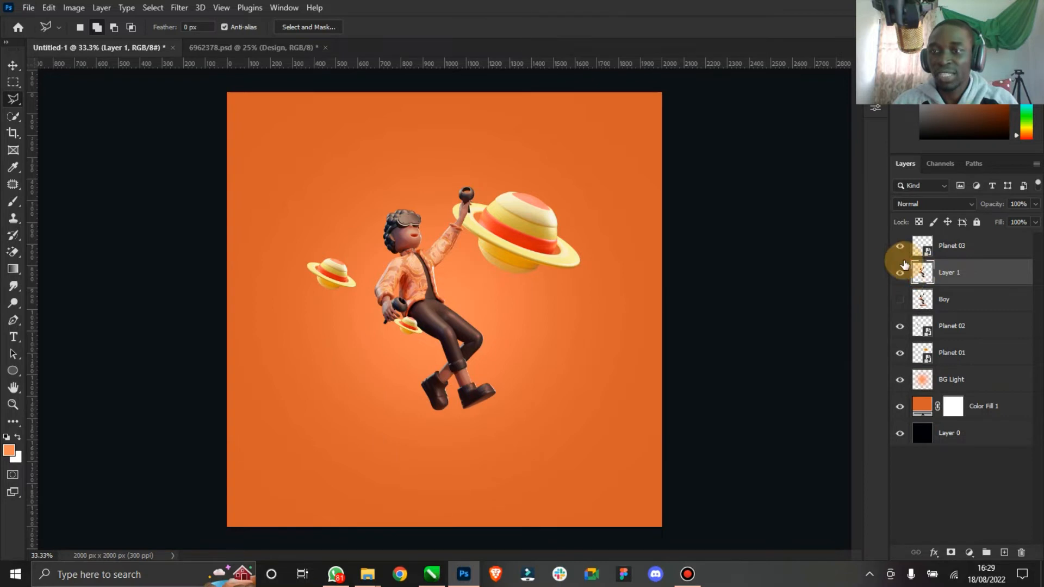
double_click(945, 274)
text(Boy)
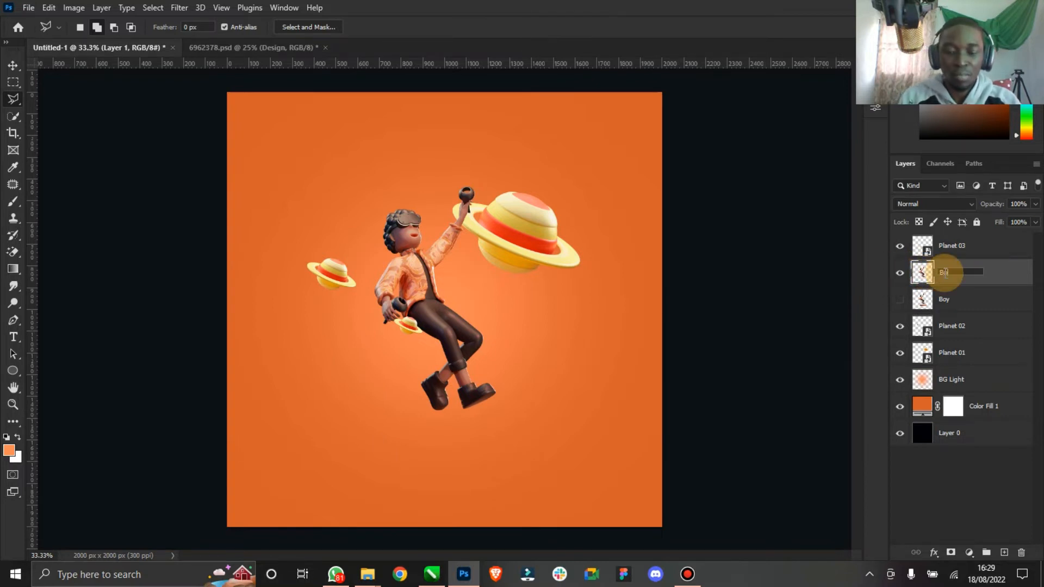
key(Return)
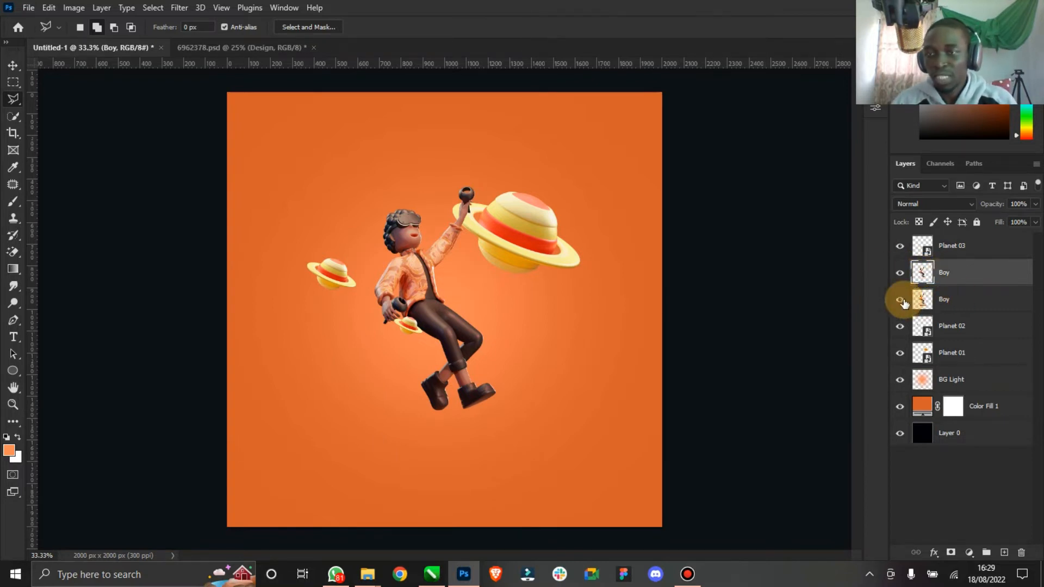
- On the lower Boy layer, lasso around the boy and delete him, leaving only the turntable
click(900, 299)
click(899, 272)
click(937, 305)
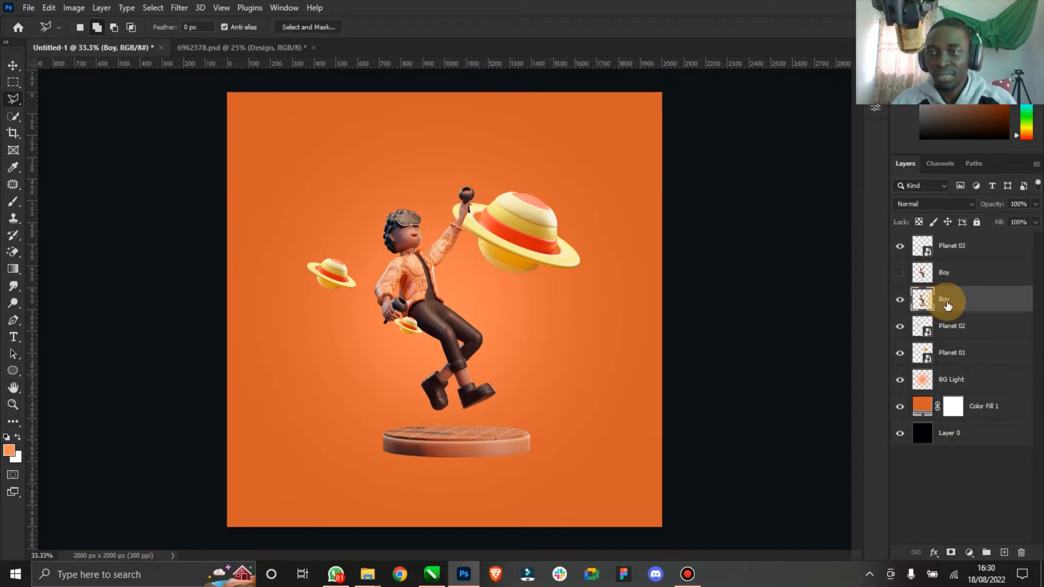
click(350, 426)
click(565, 408)
click(570, 194)
click(475, 157)
click(278, 201)
double_click(295, 351)
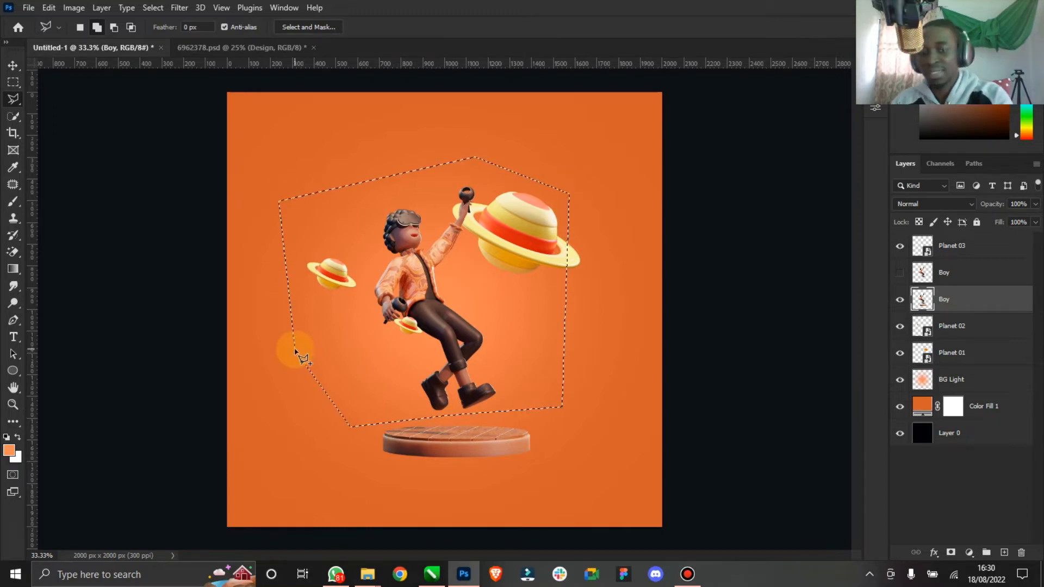
key(Delete)
right_click(442, 352)
click(519, 104)
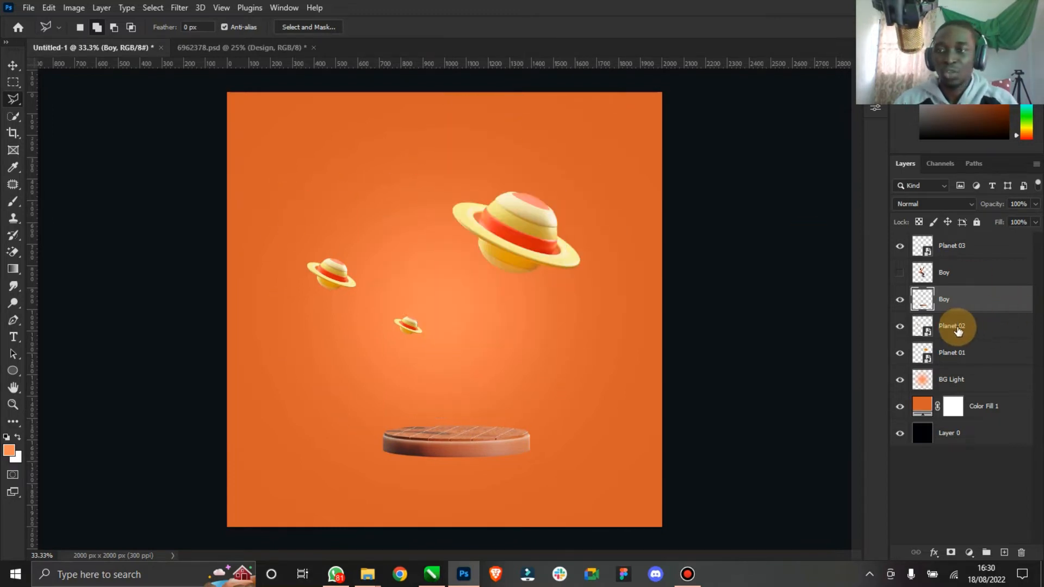
- Rename the lower layer Turntable and make both Boy and Turntable layers visible
click(899, 272)
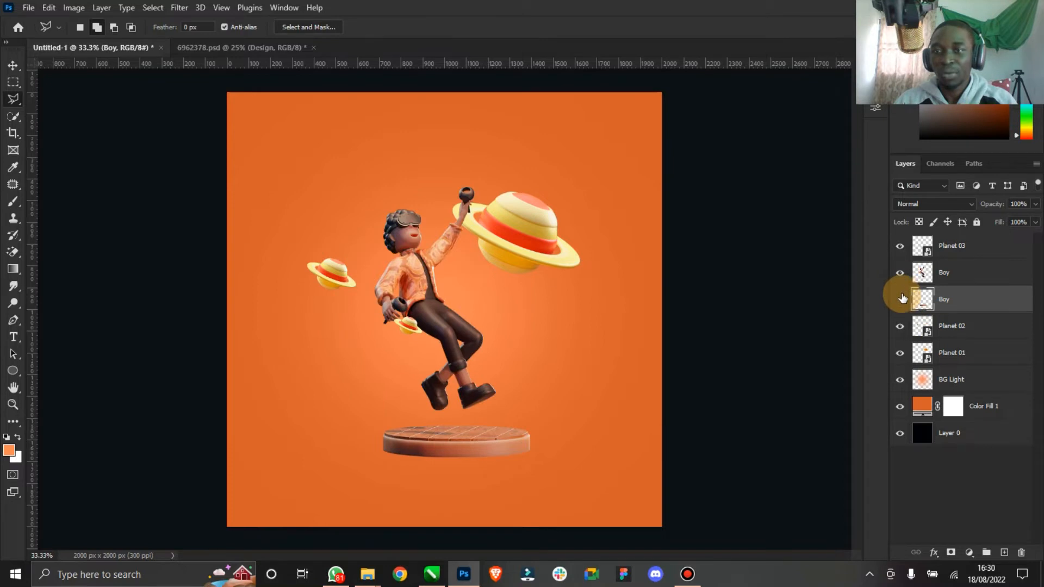
click(900, 298)
click(899, 273)
double_click(944, 299)
text(Turntable)
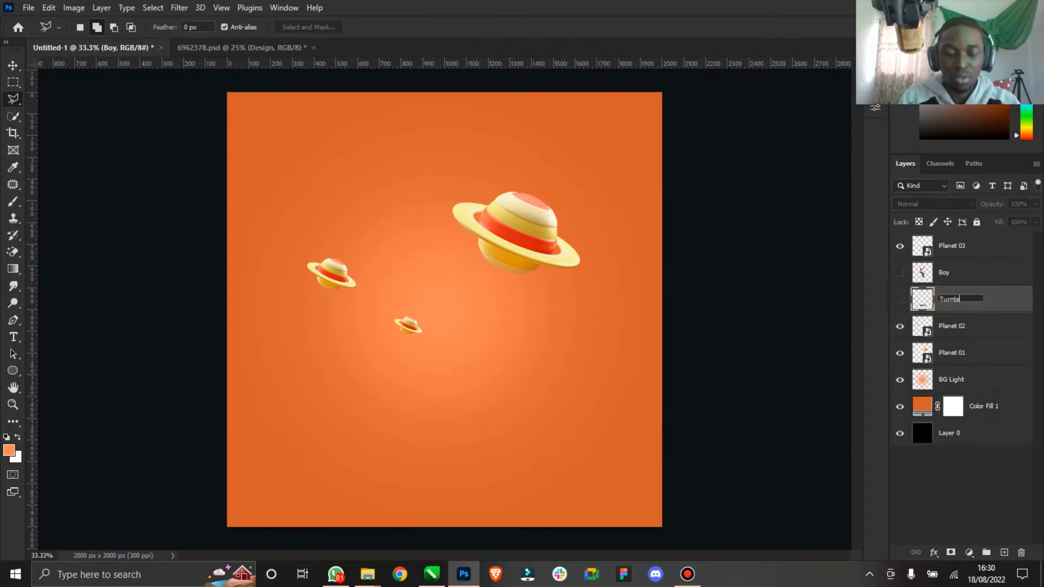
key(Return)
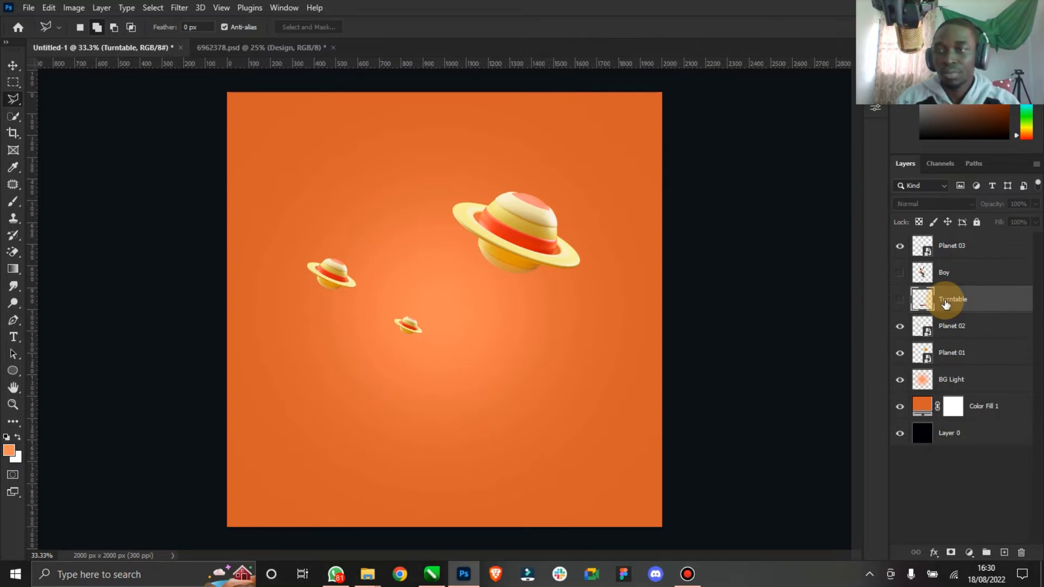
click(900, 299)
click(899, 272)
- Convert the Boy layer into a smart object
click(13, 65)
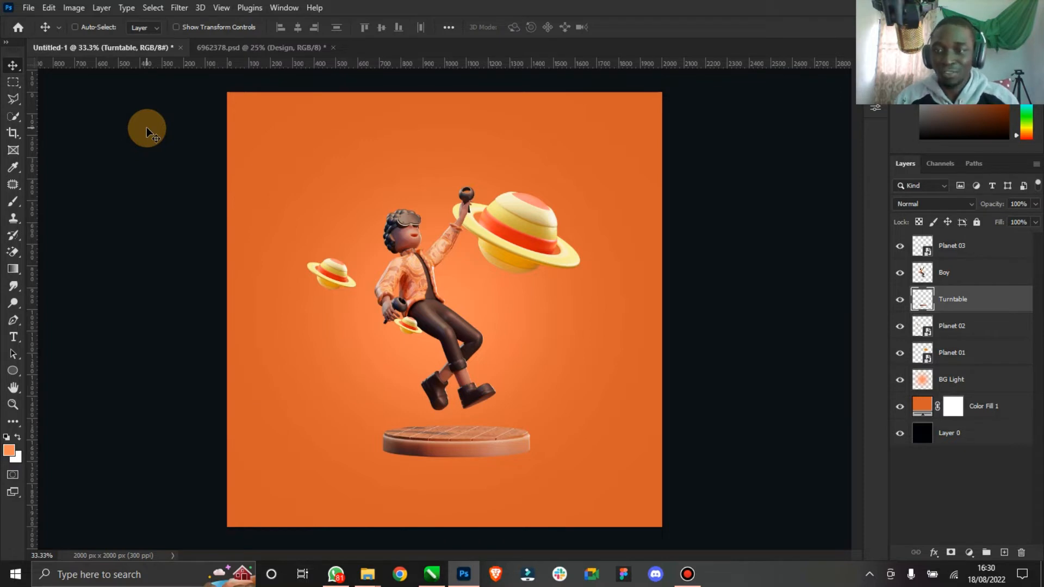
click(951, 277)
right_click(952, 277)
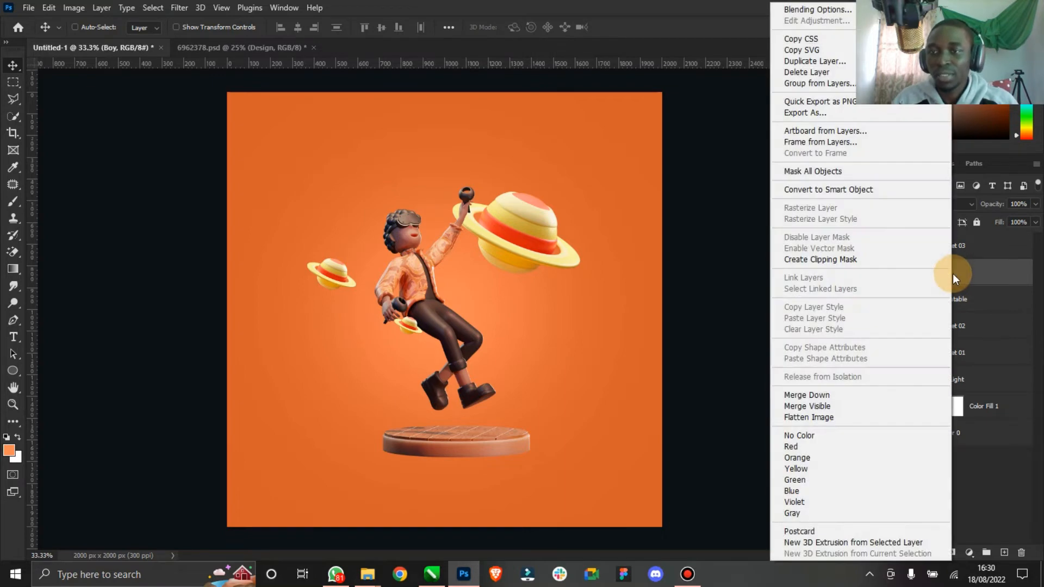
click(868, 191)
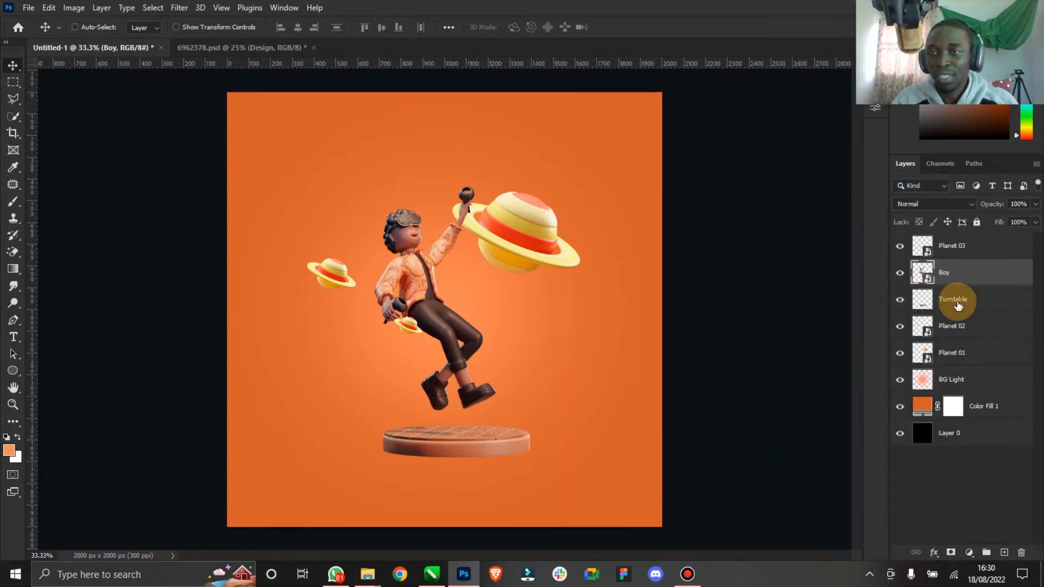
- Convert the Turntable layer into a smart object as well
click(953, 303)
right_click(952, 303)
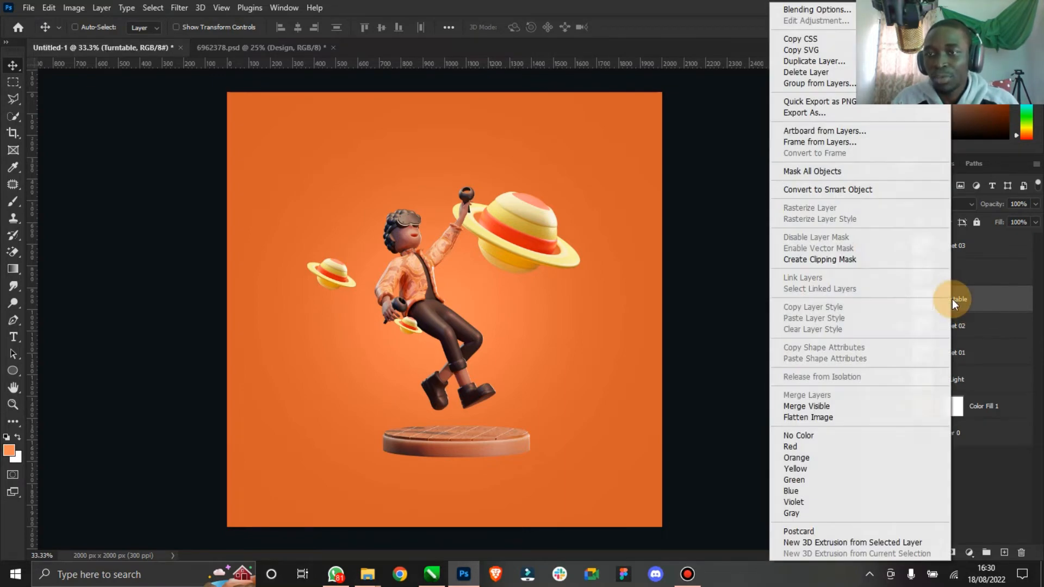
click(838, 186)
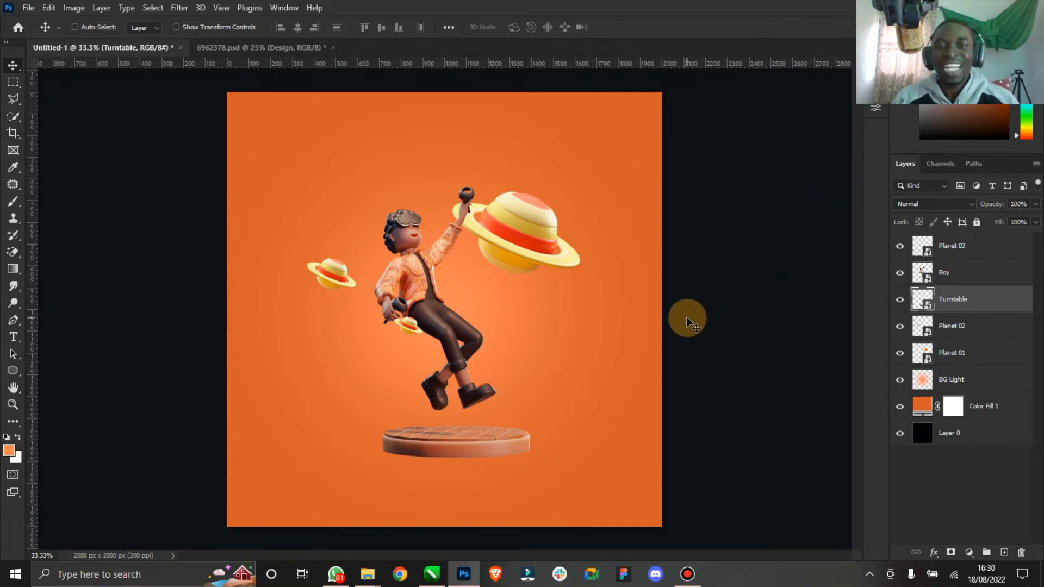
- Close the 6962378.psd source document without saving its changes
click(14, 403)
drag(507, 324, 489, 311)
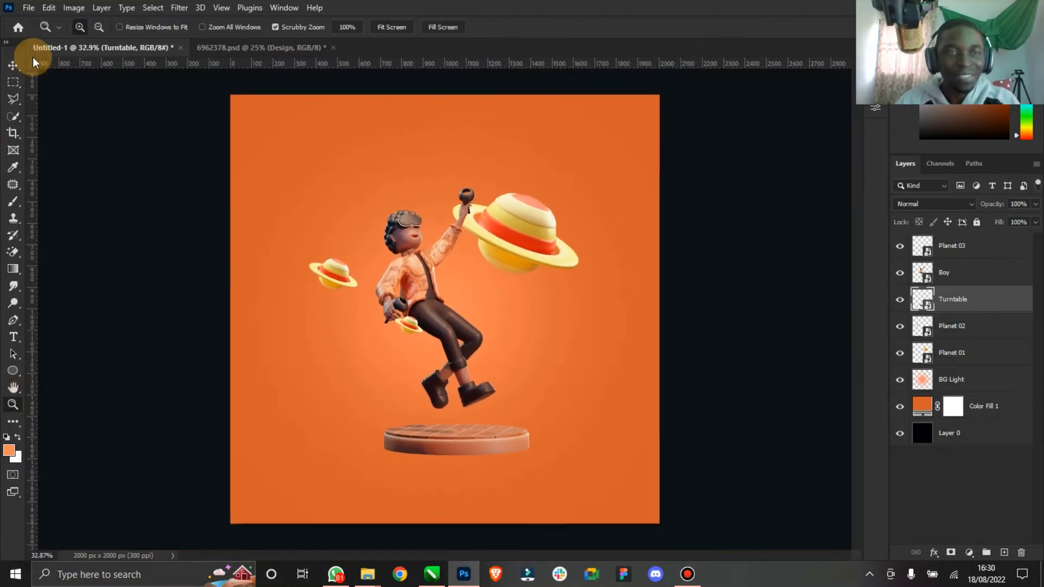
click(13, 65)
click(462, 177)
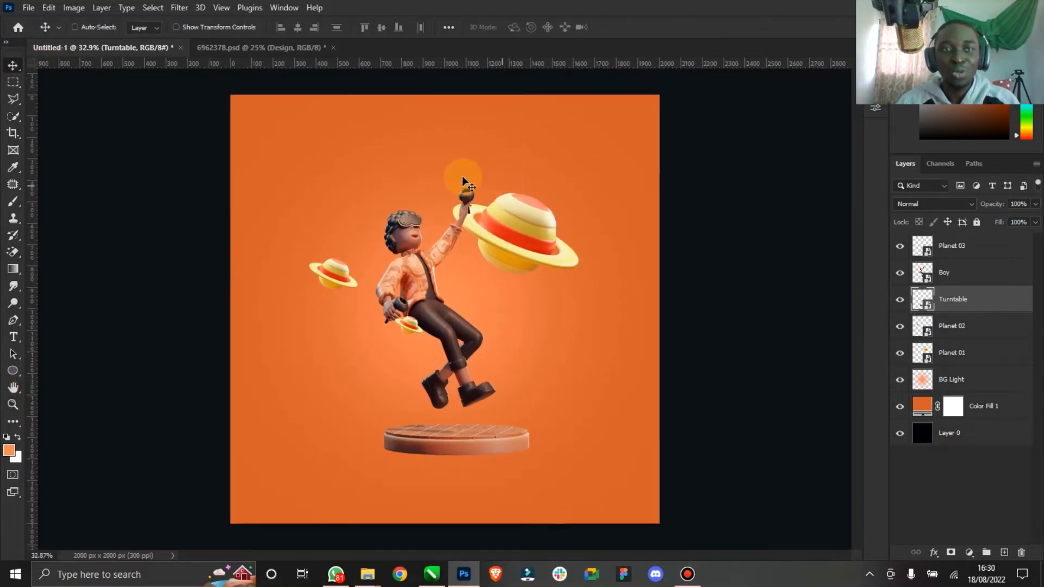
click(334, 47)
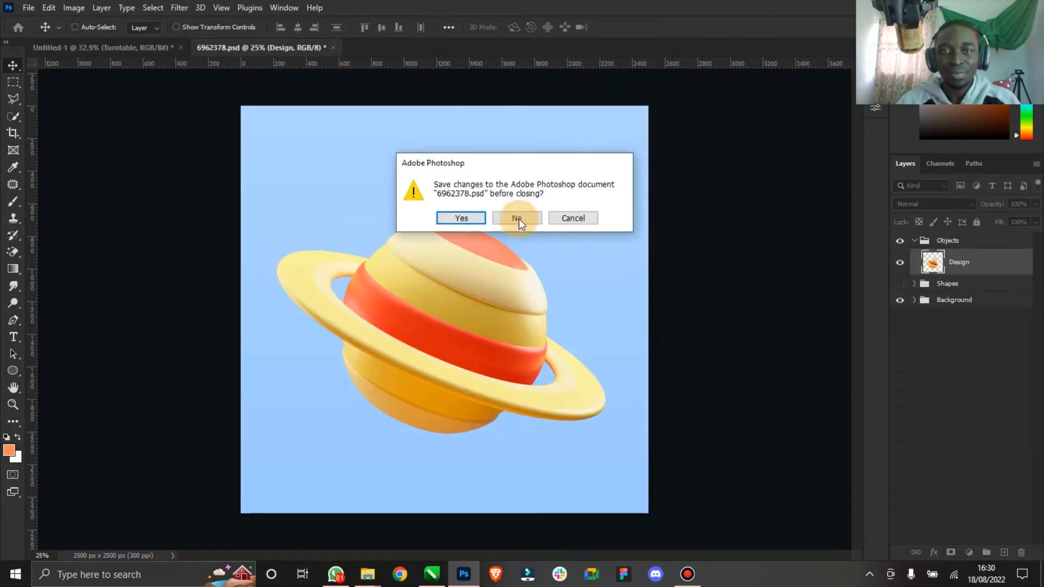
click(517, 218)
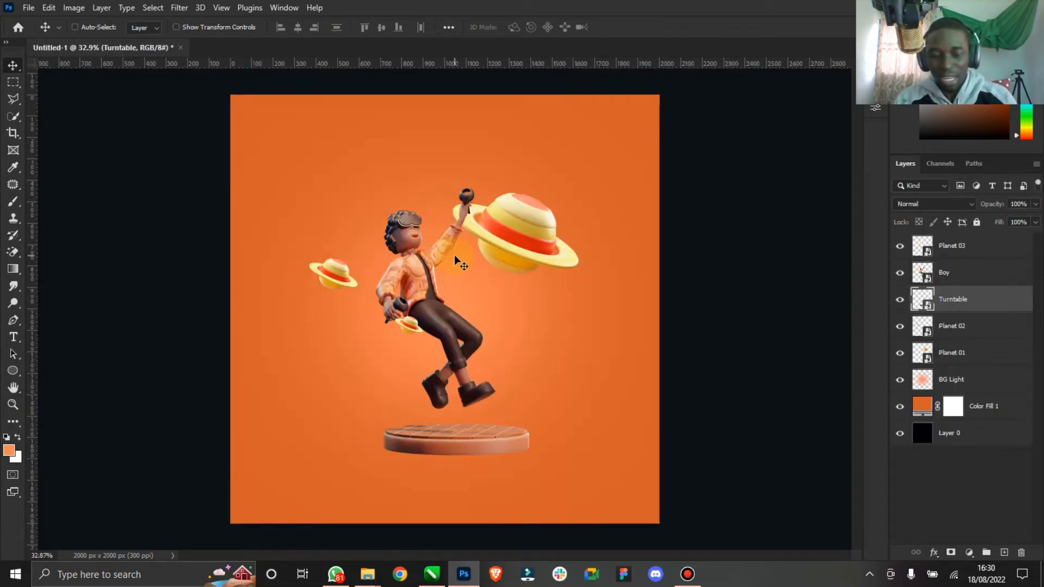
- Save the composition as a Photoshop document named Metaverse GIF
key(ctrl+s)
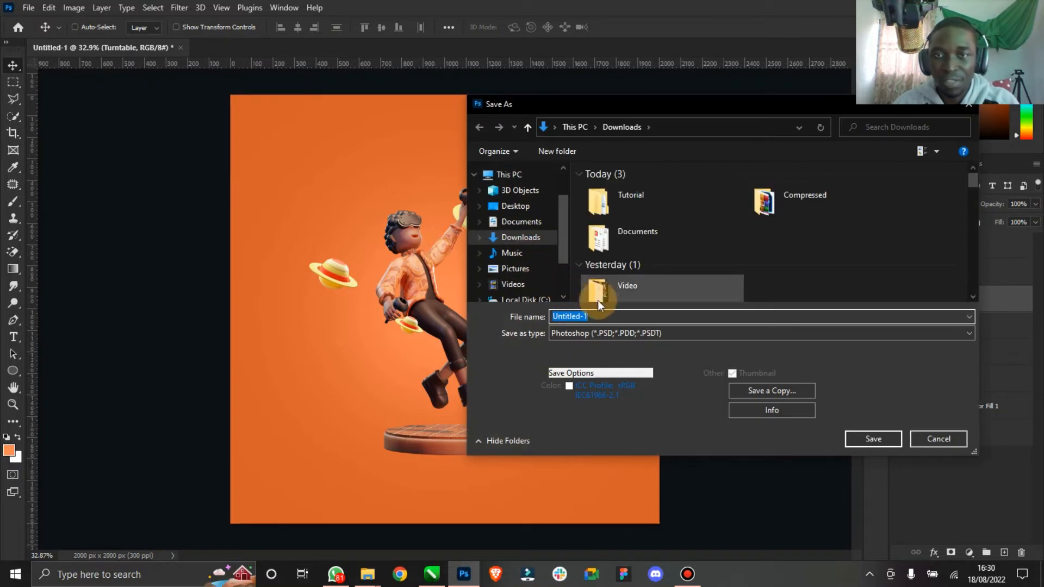
text(Metaver)
text(se 3D)
key(Return)
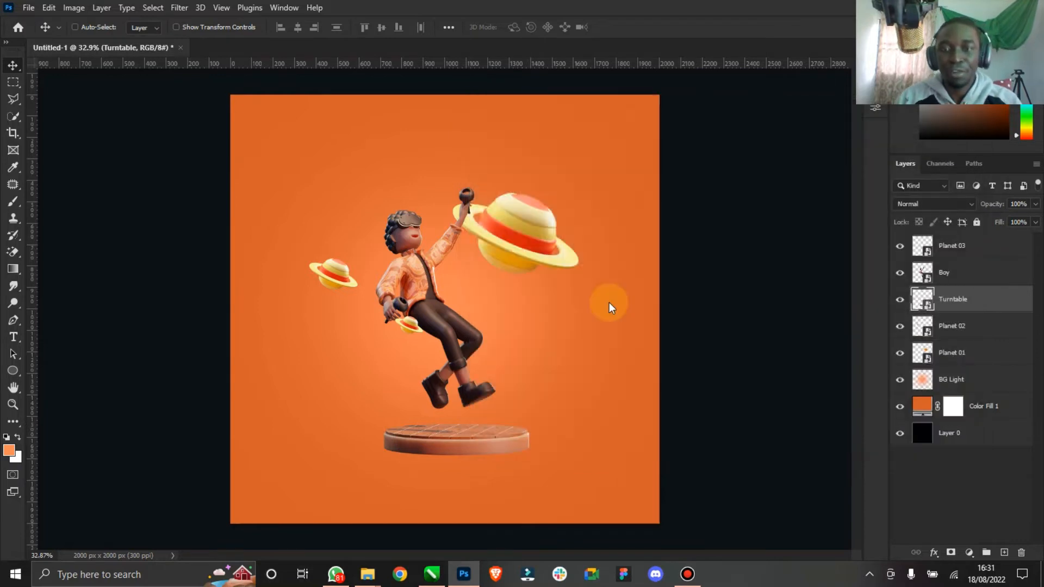
click(663, 157)
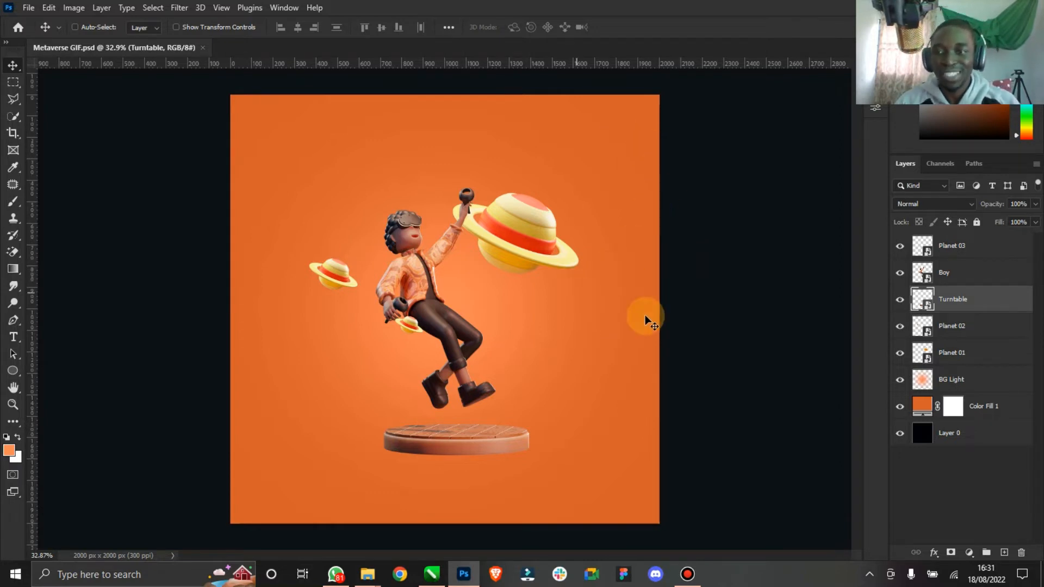
- Select the Planet 03 layer and open the Timeline panel
click(994, 246)
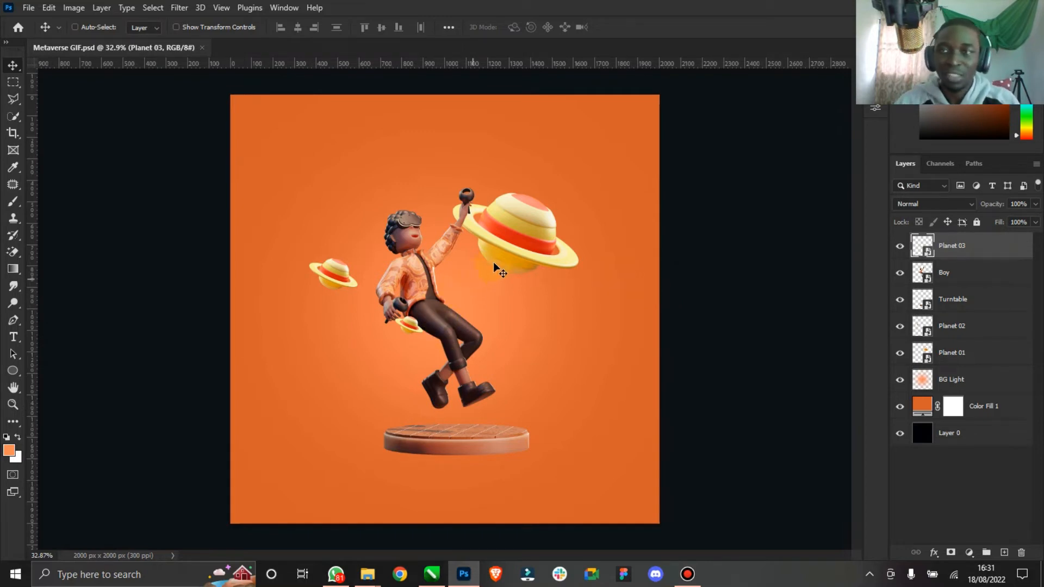
click(284, 7)
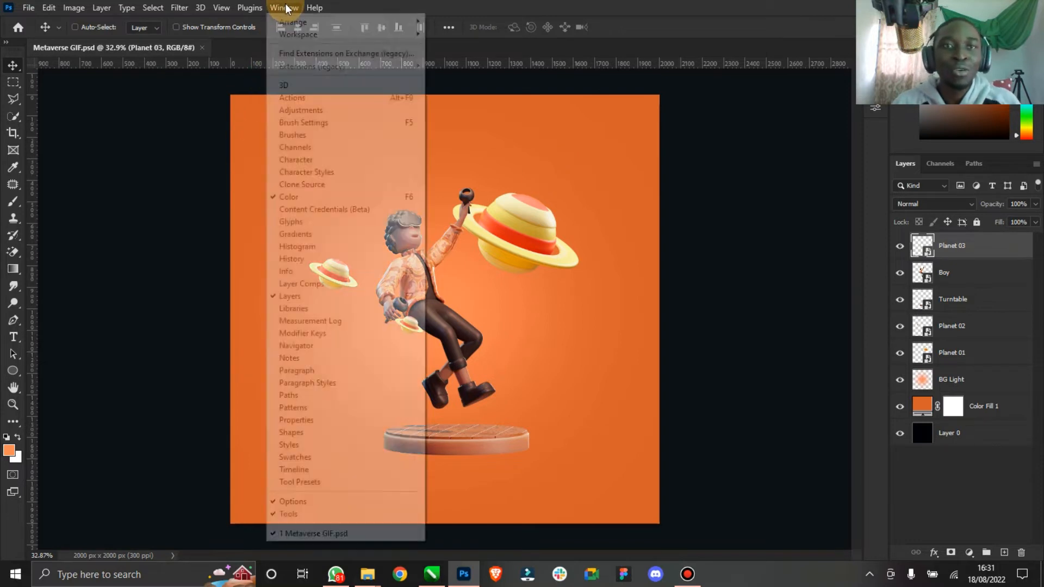
click(321, 467)
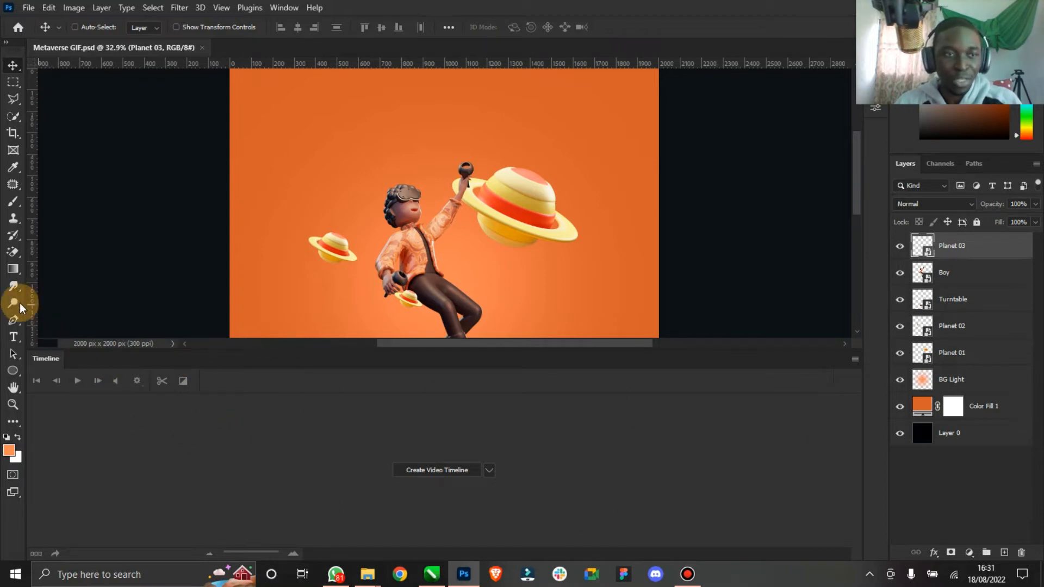
- Create a video timeline for the document's layers
right_click(12, 392)
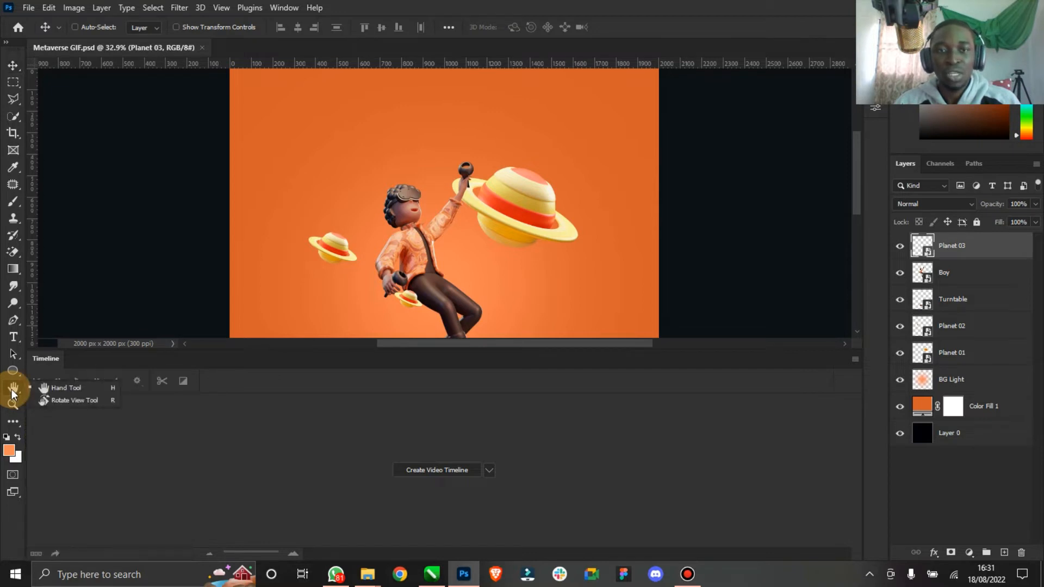
click(12, 391)
double_click(12, 391)
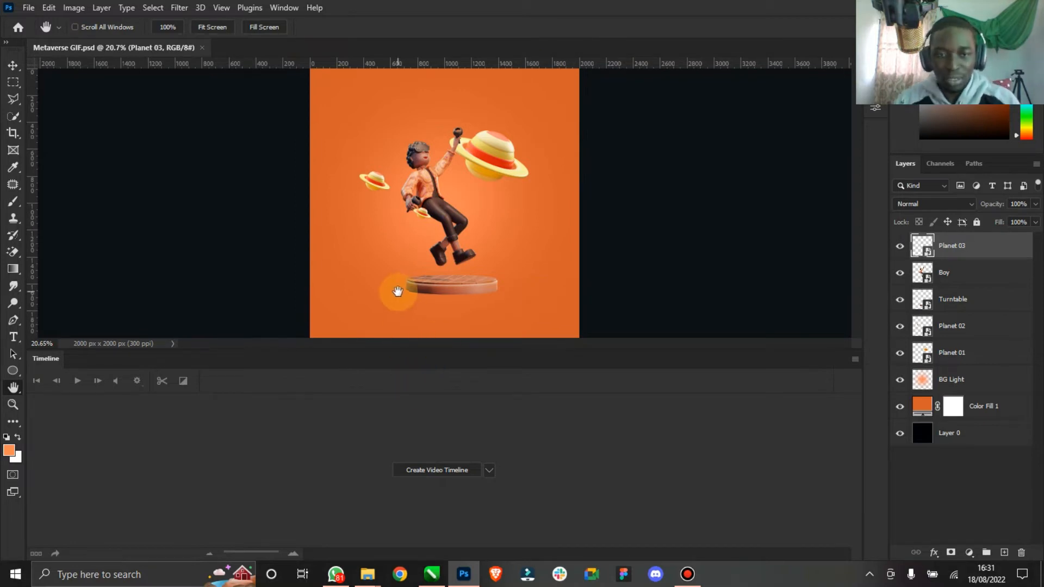
click(490, 469)
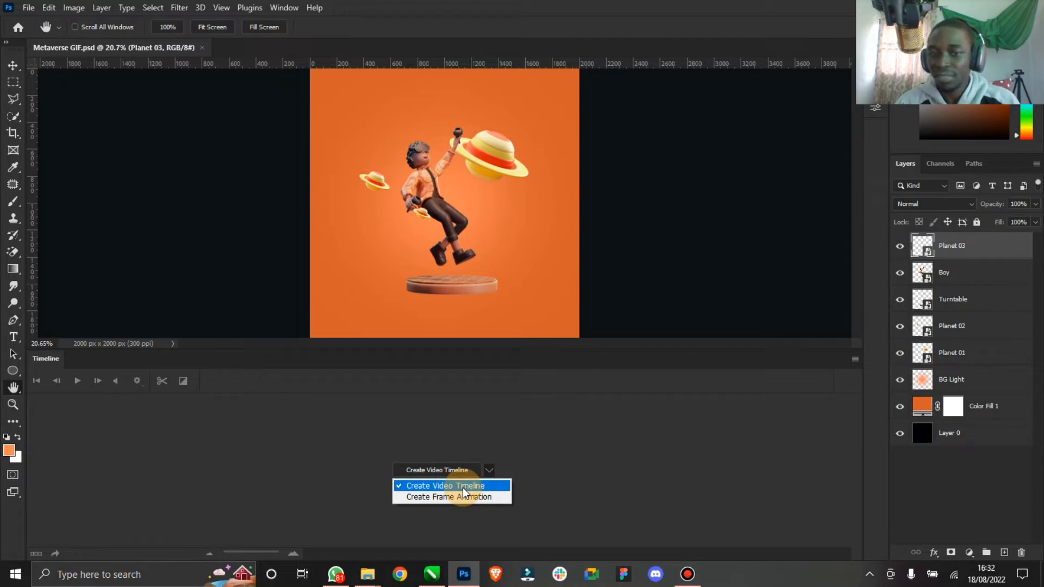
click(585, 458)
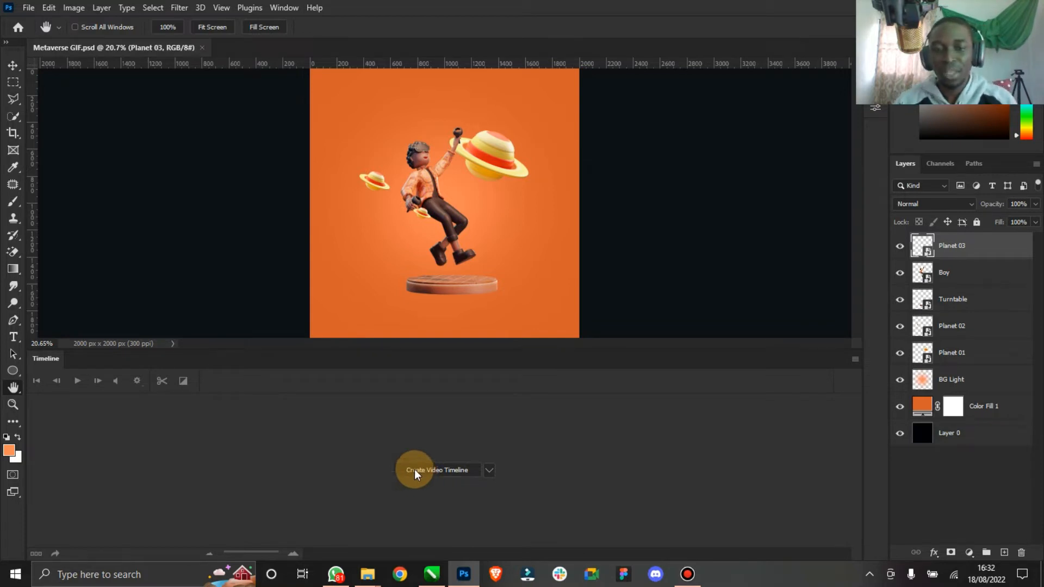
click(491, 473)
click(469, 486)
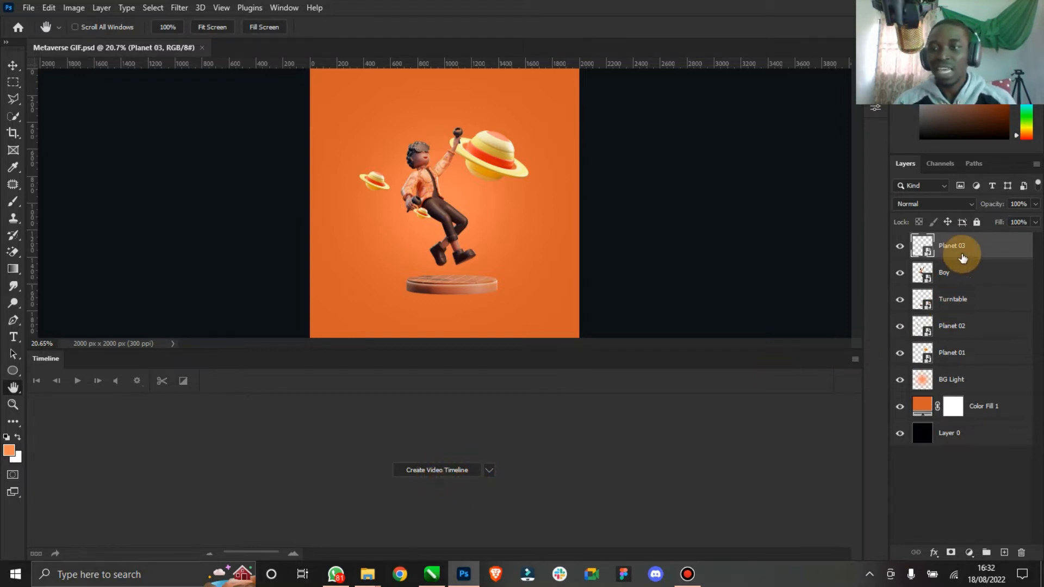
click(443, 472)
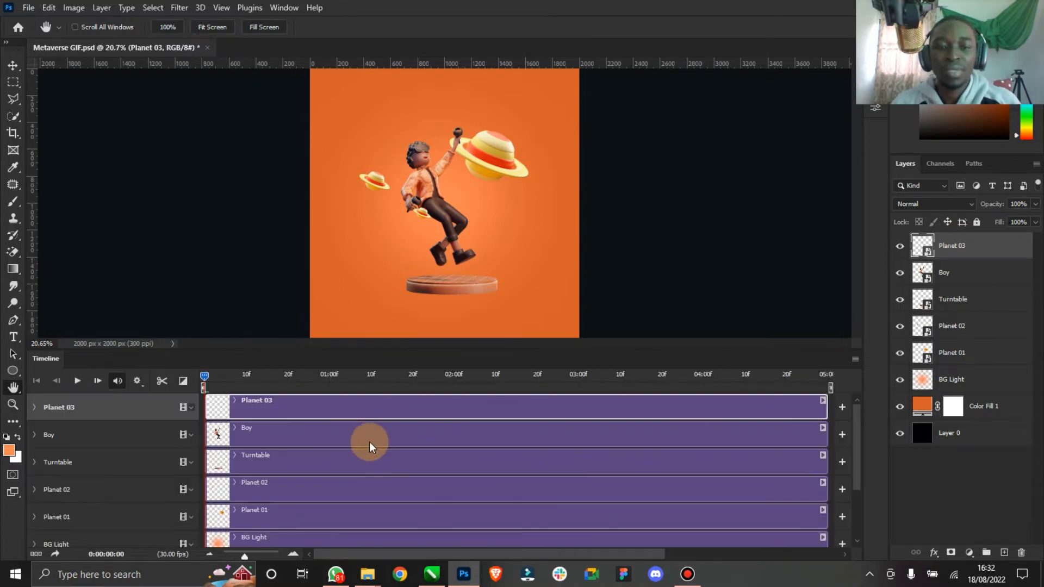
- Review the layer tracks in the timeline by selecting each one in turn
scroll(370, 474, down, 3)
scroll(393, 479, up, 3)
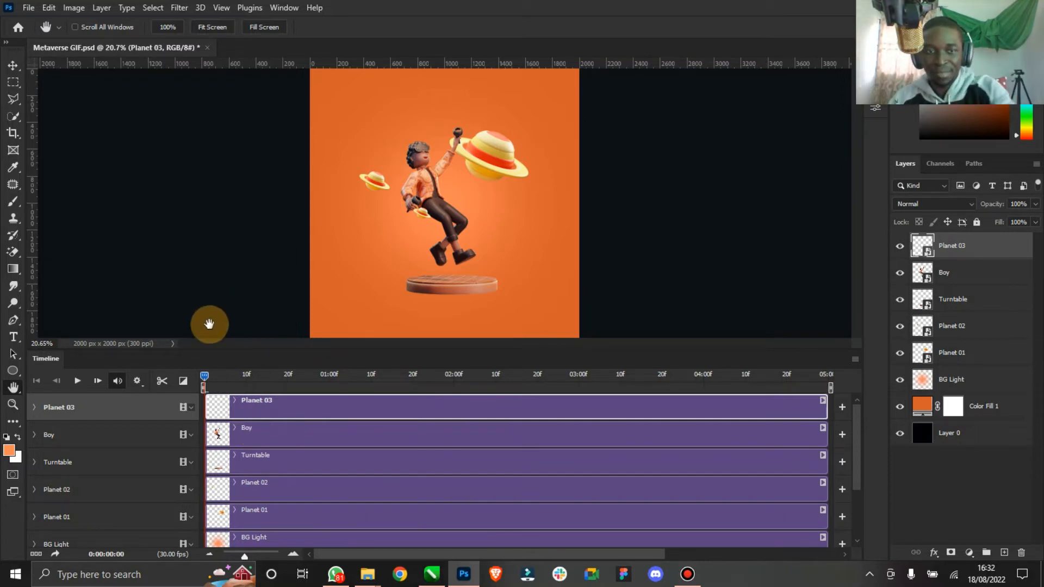
drag(202, 376, 64, 363)
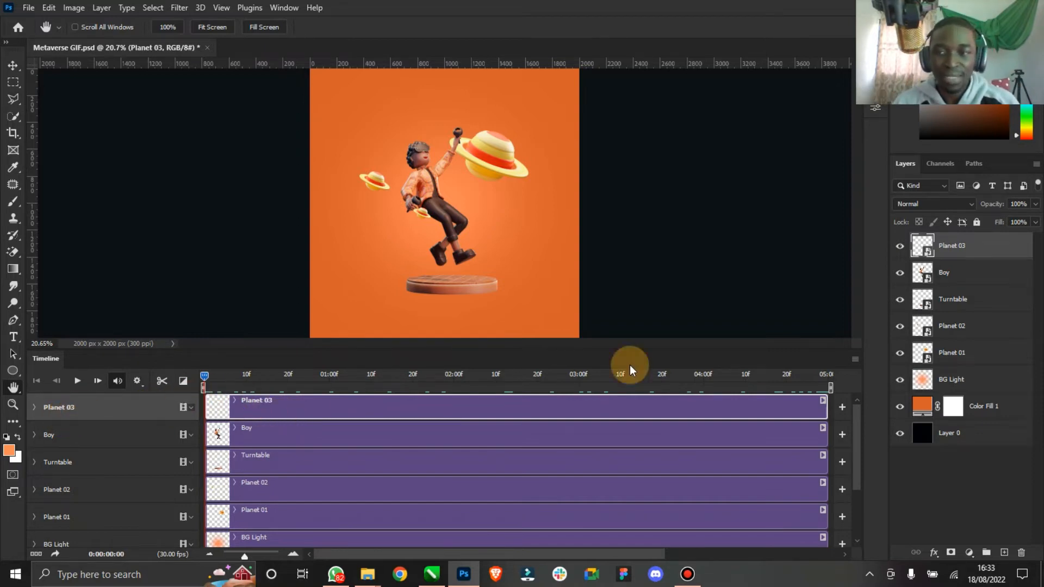
click(902, 251)
click(903, 252)
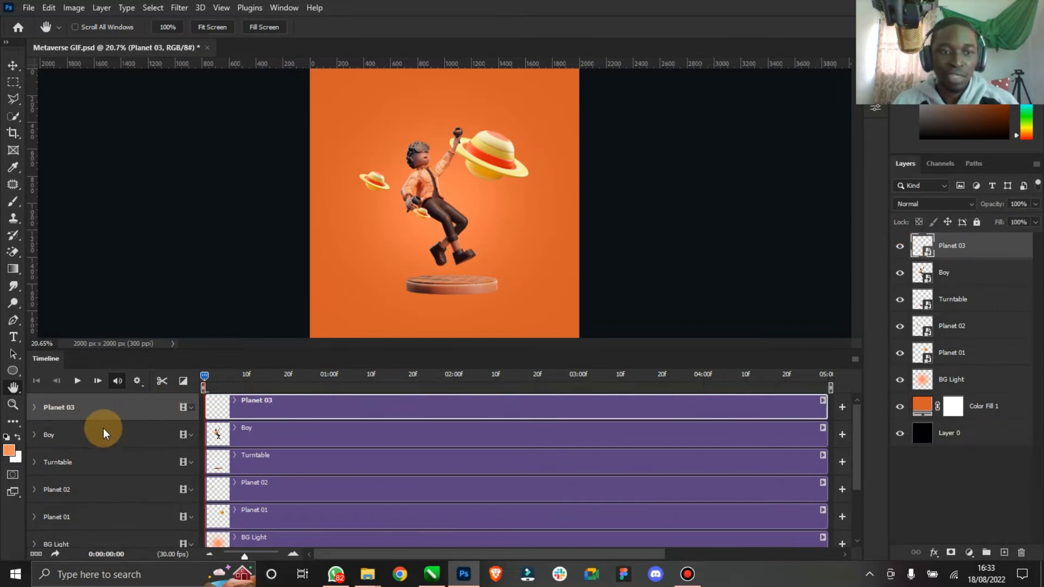
click(90, 437)
click(95, 463)
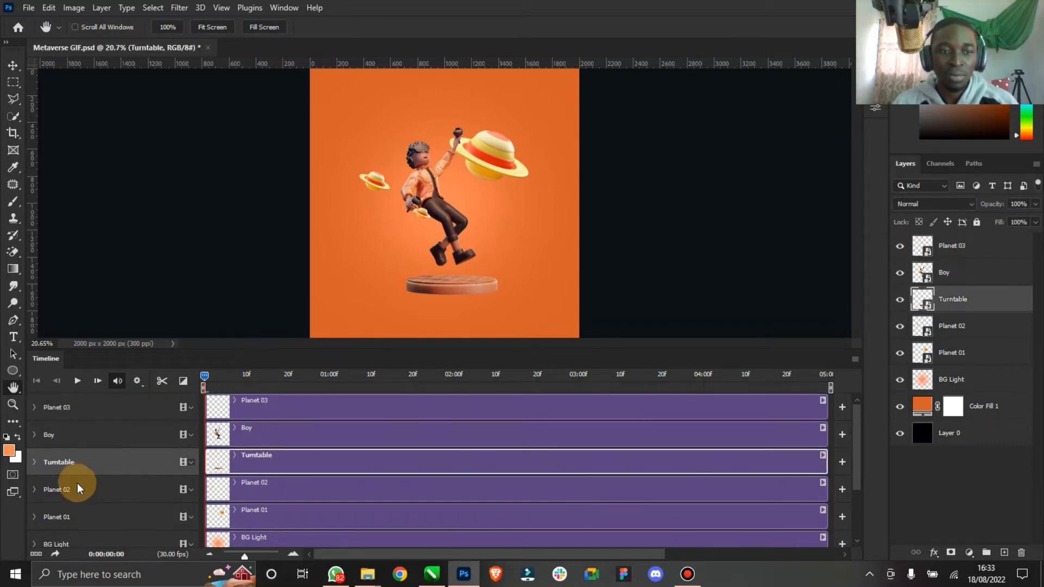
click(83, 488)
click(77, 515)
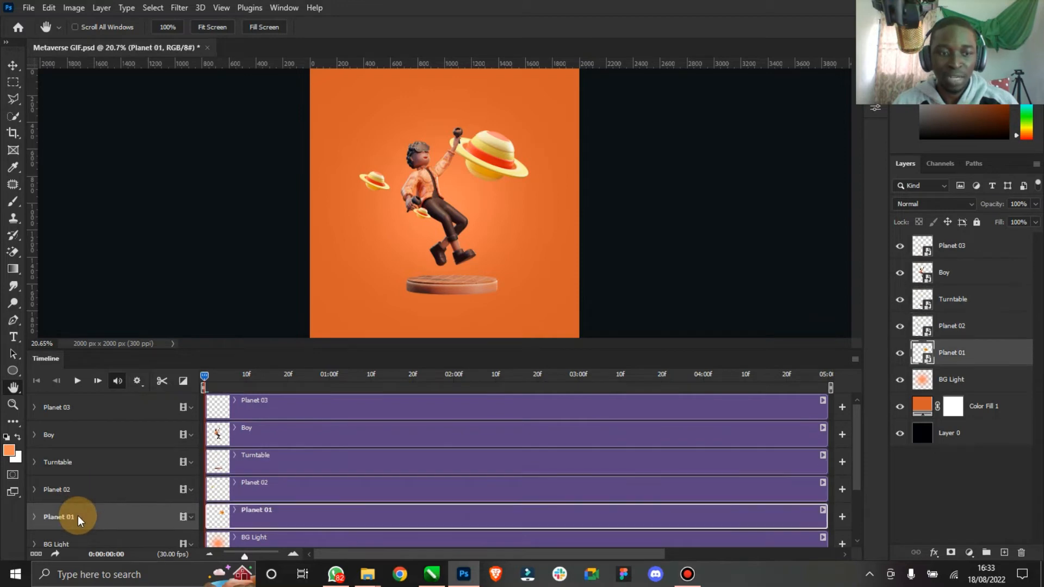
click(100, 407)
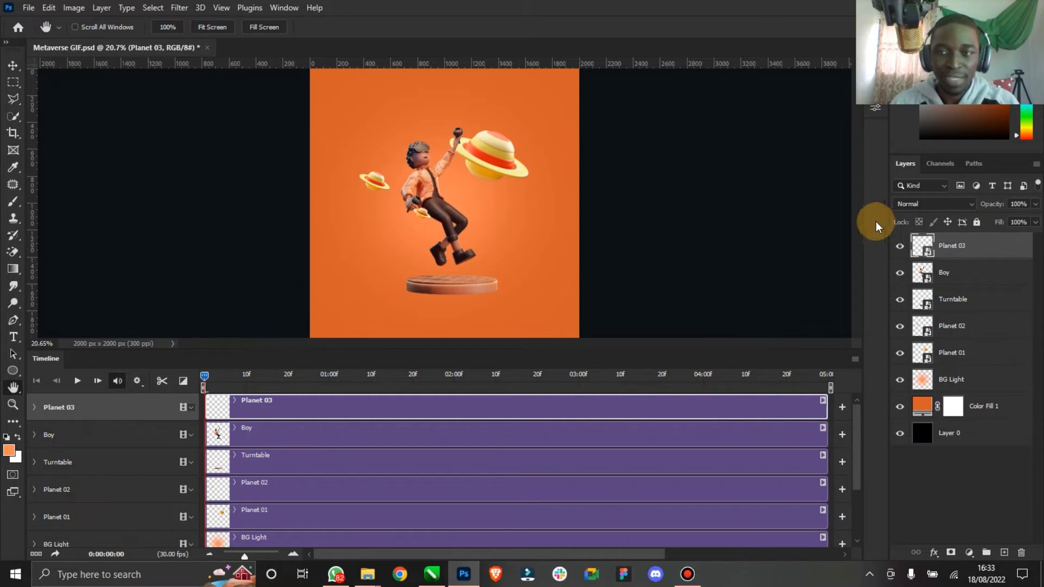
click(894, 245)
click(895, 245)
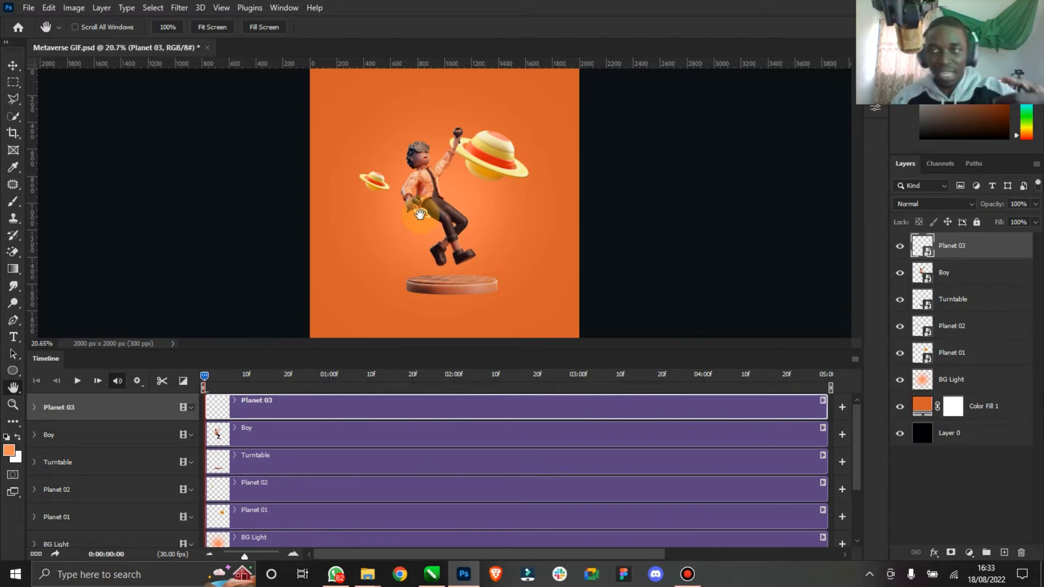
click(34, 407)
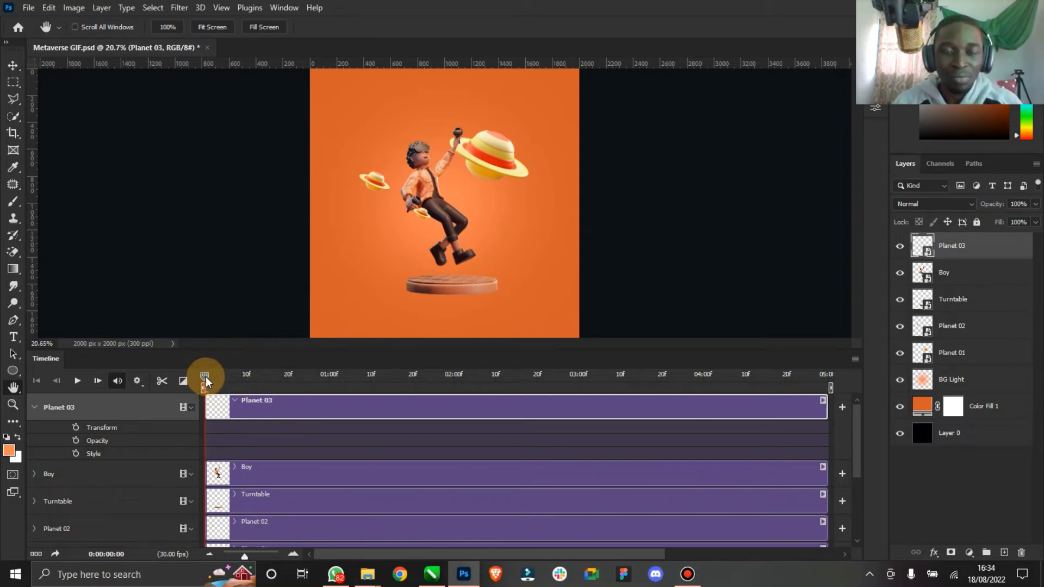
click(35, 408)
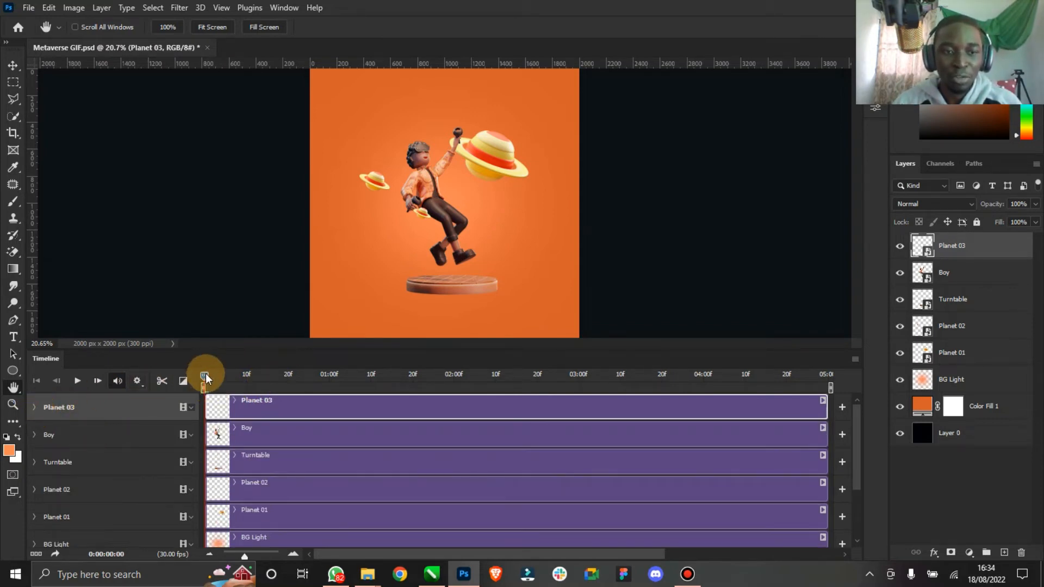
drag(205, 374, 227, 374)
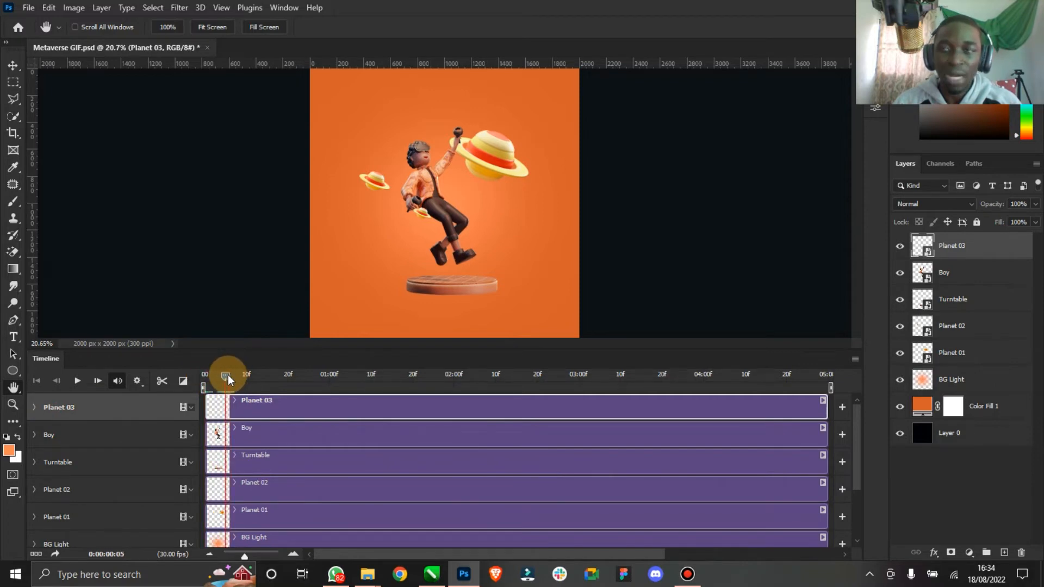
drag(223, 379, 197, 377)
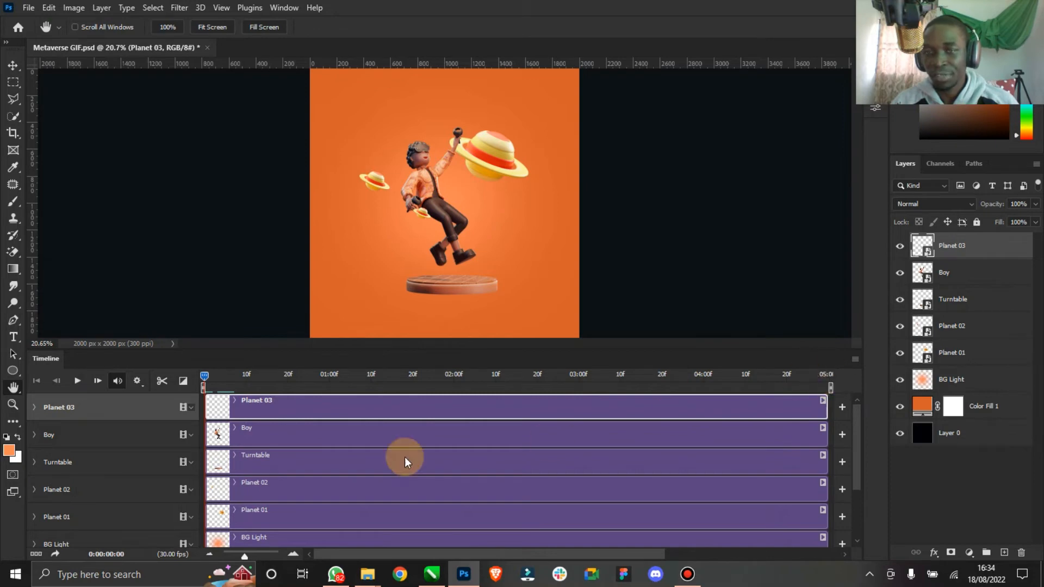
- Enable Transform keyframing for Planet 03 and, at 2:10 on the timeline, move the planet down beside the boy's foot
click(34, 408)
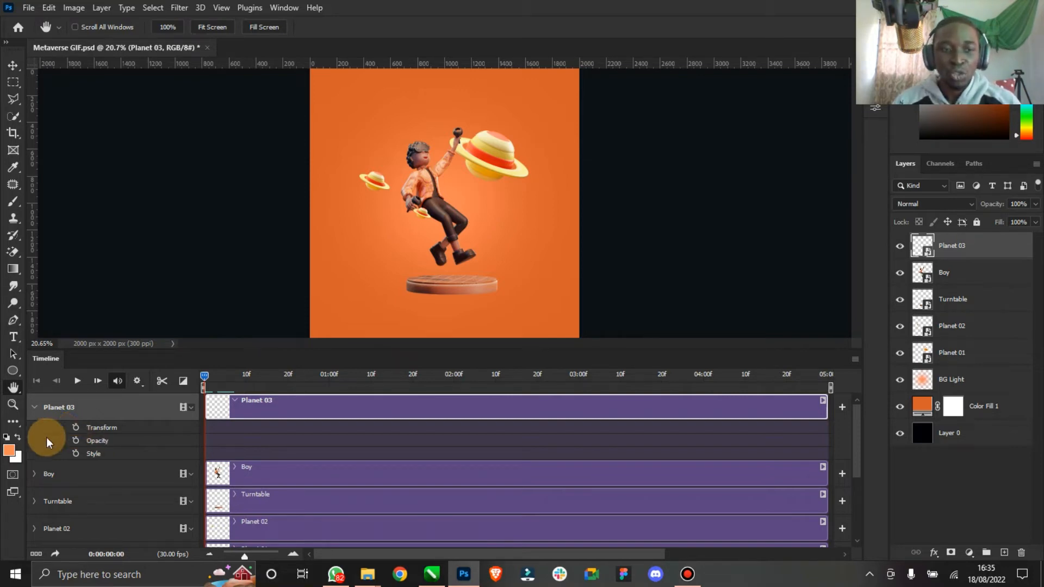
click(76, 426)
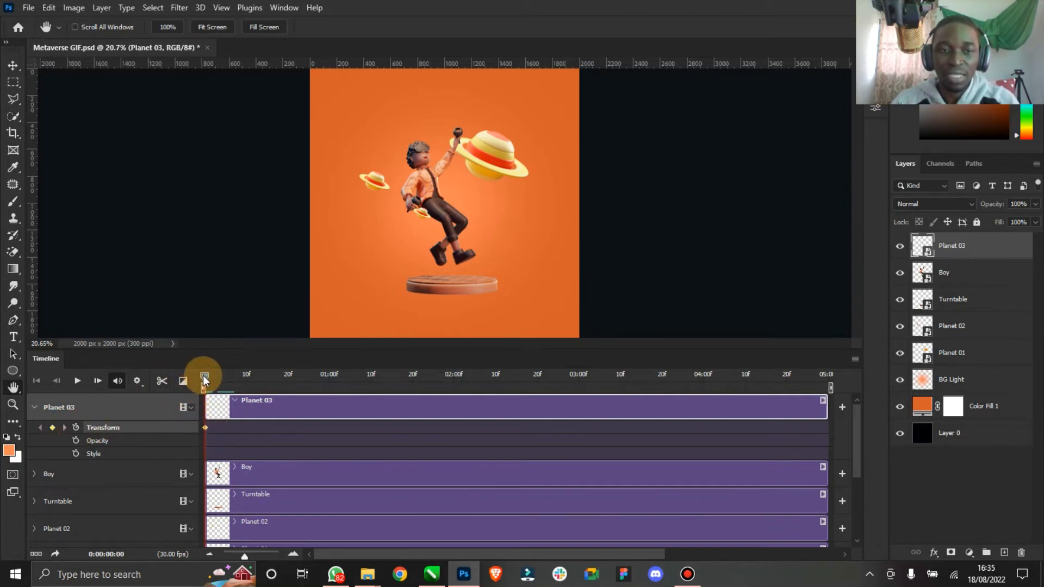
drag(204, 379, 496, 376)
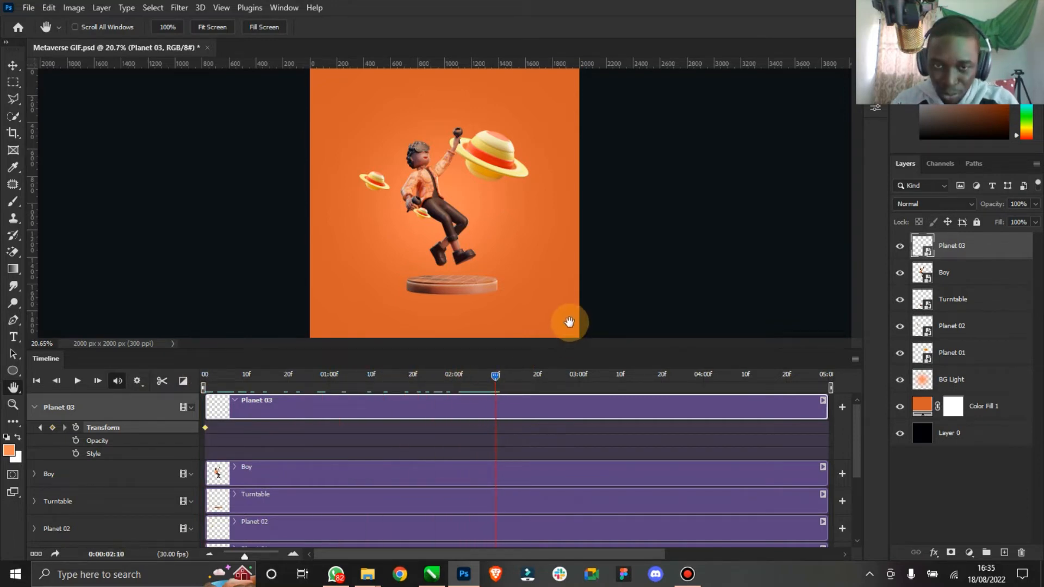
click(12, 66)
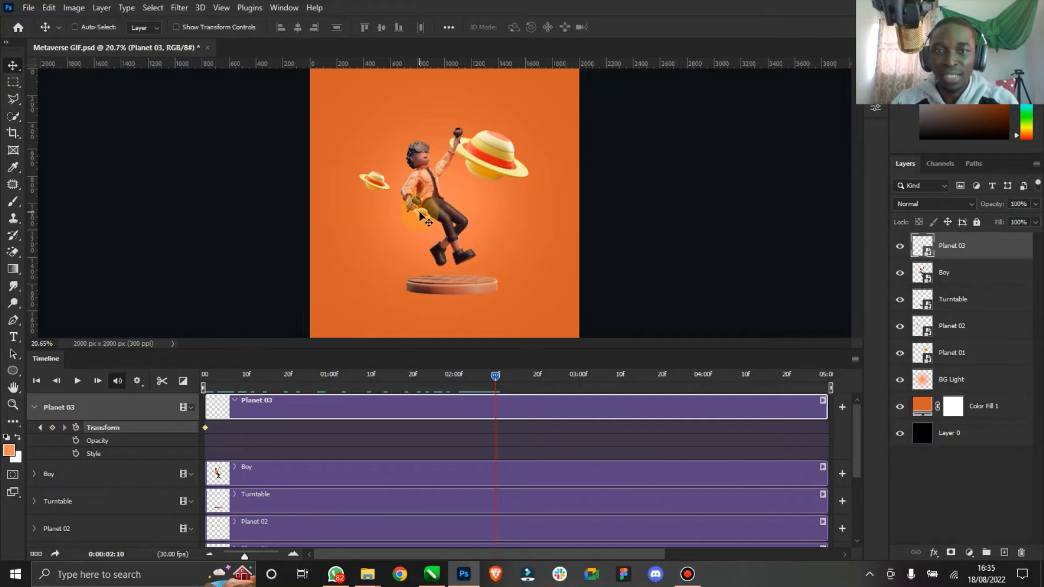
drag(422, 217, 474, 253)
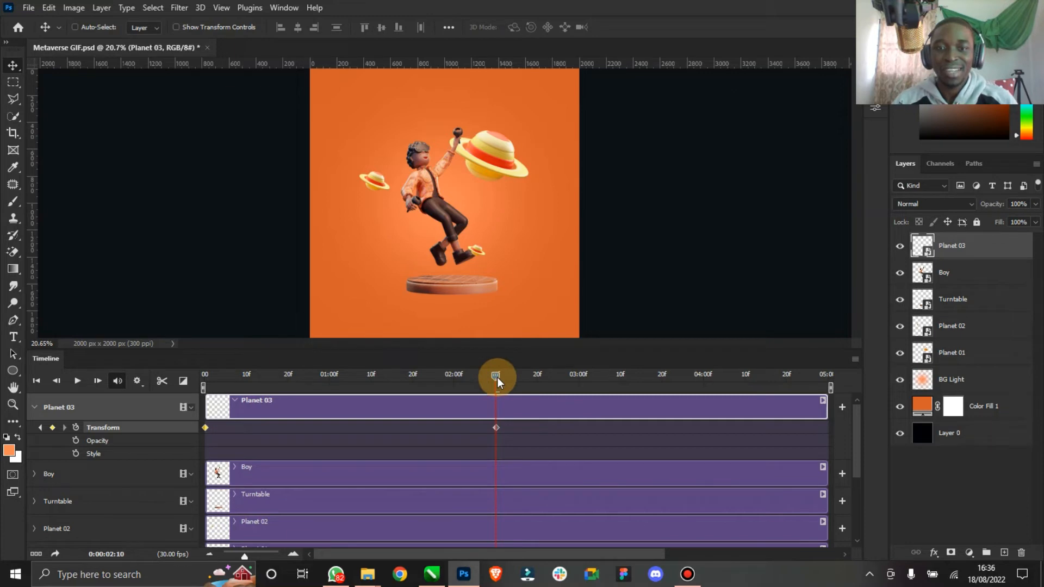
- At the end of the timeline, move Planet 03 back up beside the boy's leg, then return to the start
click(497, 430)
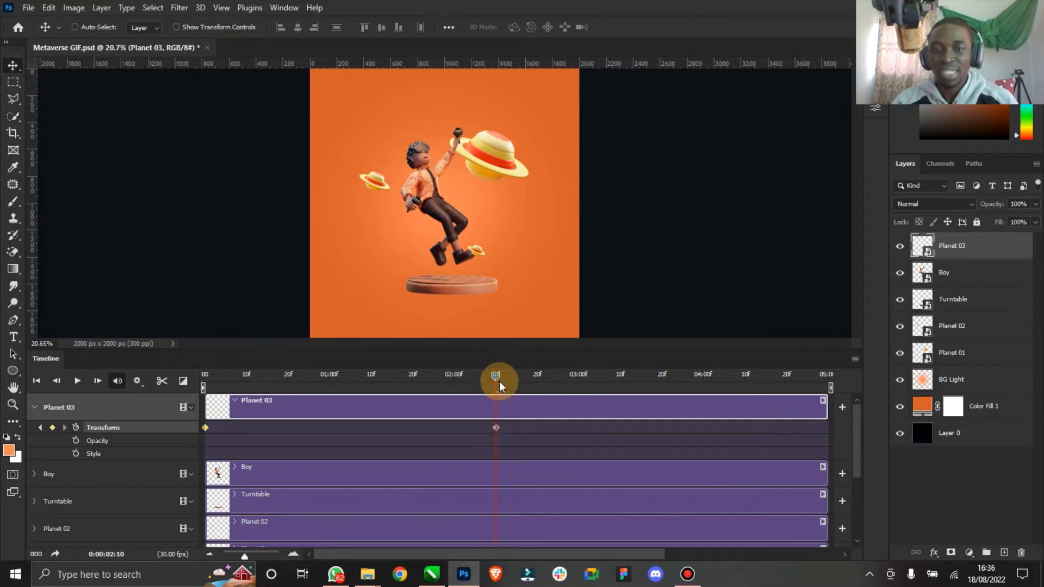
drag(496, 379, 835, 376)
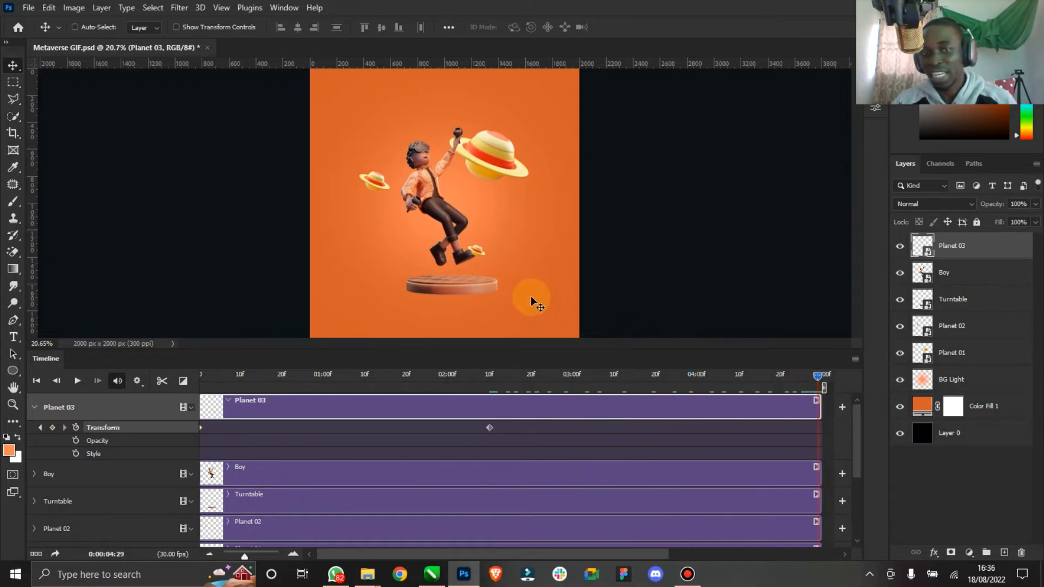
drag(481, 248, 426, 215)
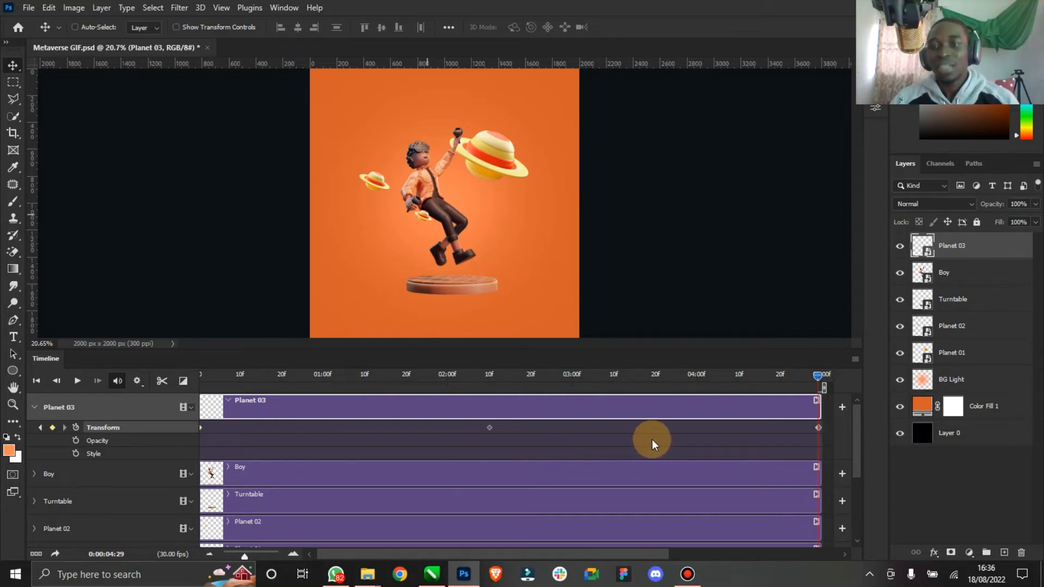
drag(820, 375, 41, 395)
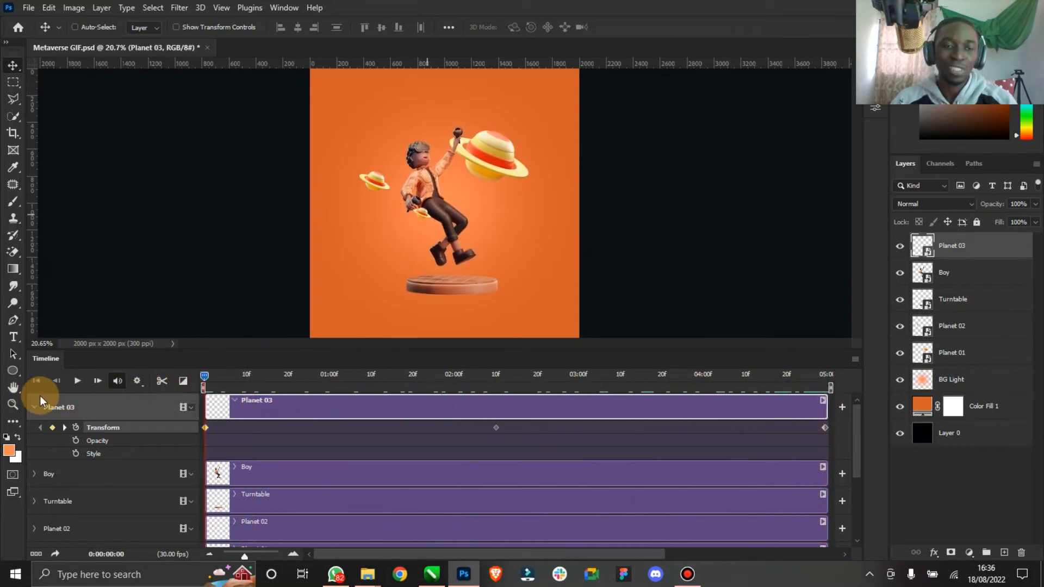
- Collapse the Planet 03 track and select and expand the Planet 02 track
click(35, 406)
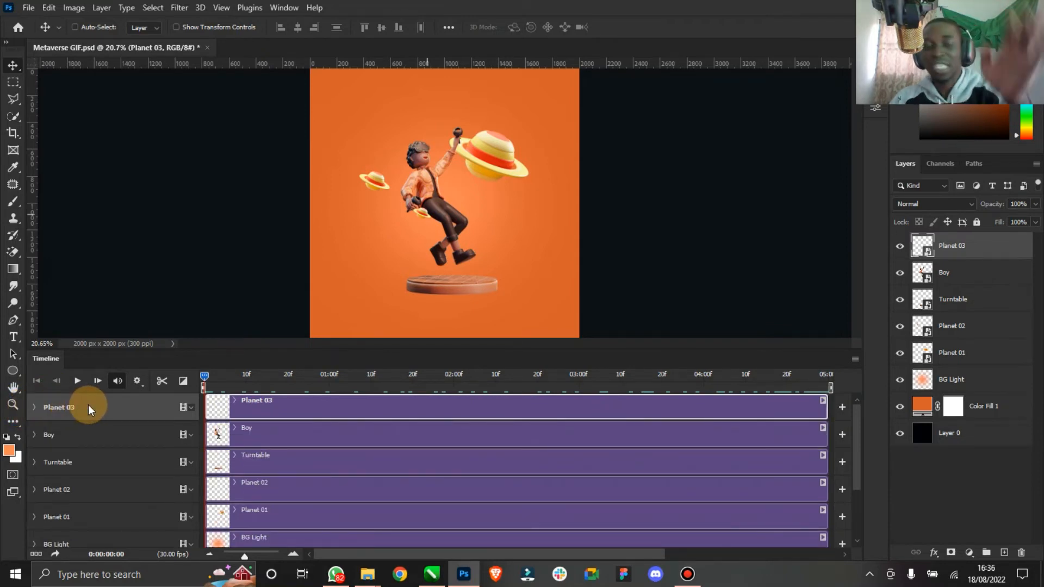
click(59, 490)
click(34, 489)
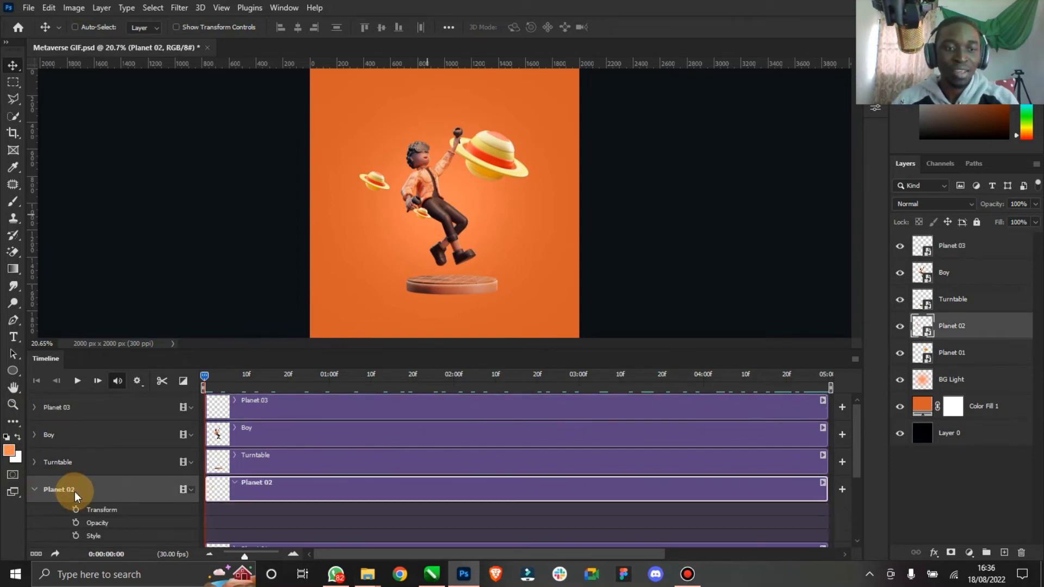
click(898, 327)
click(898, 327)
click(898, 327)
click(897, 327)
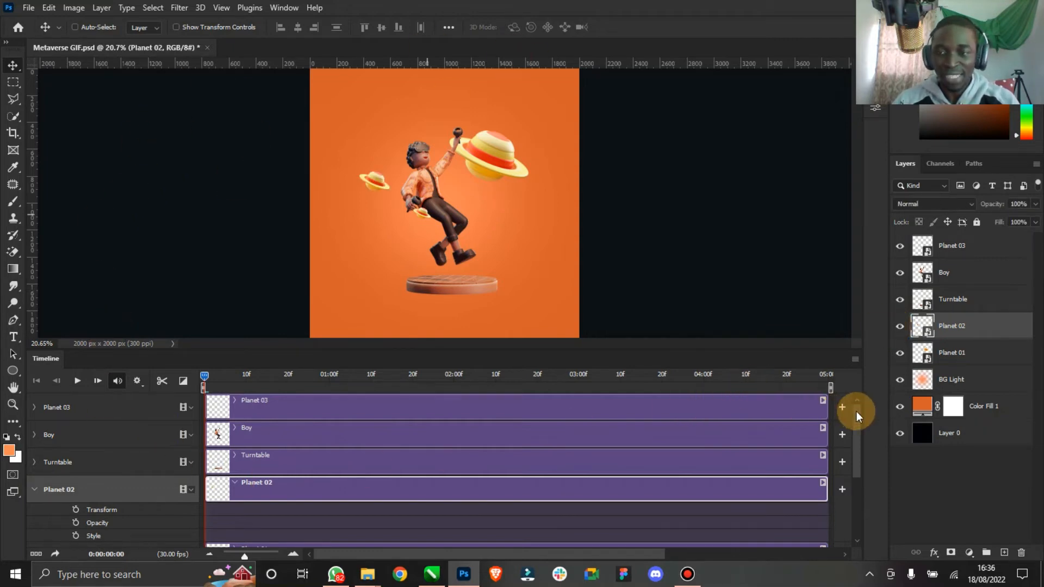
- Enable Transform keyframing for Planet 02 and, at 2:10, move the planet up to the canvas's upper left
scroll(859, 425, down, 1)
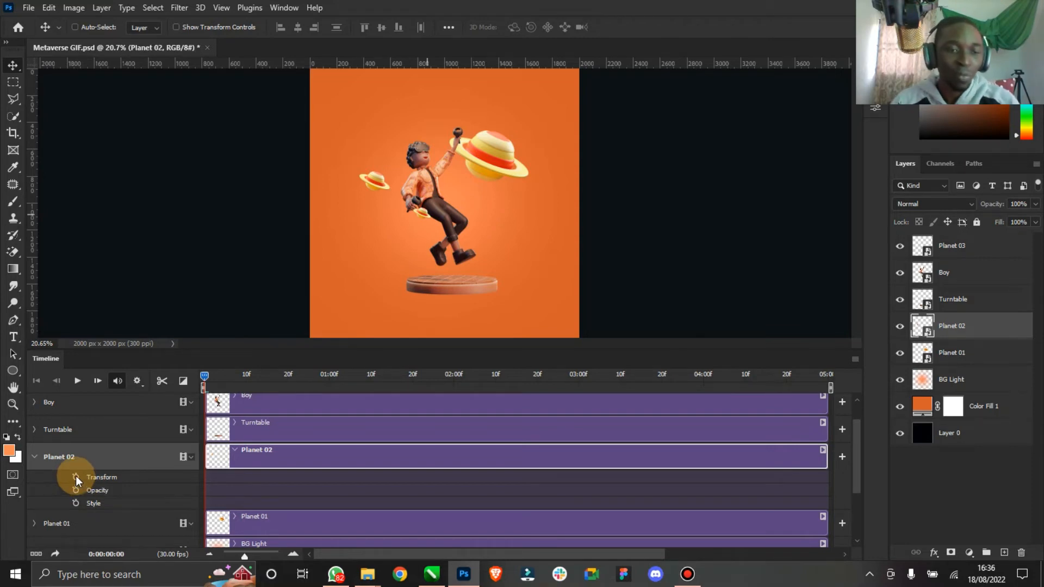
click(76, 477)
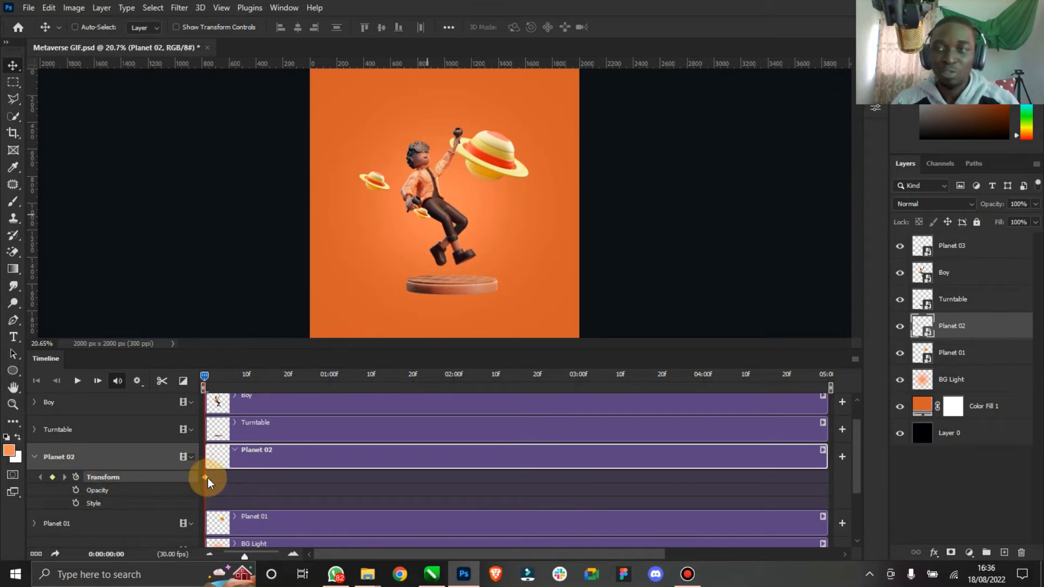
drag(203, 380, 495, 381)
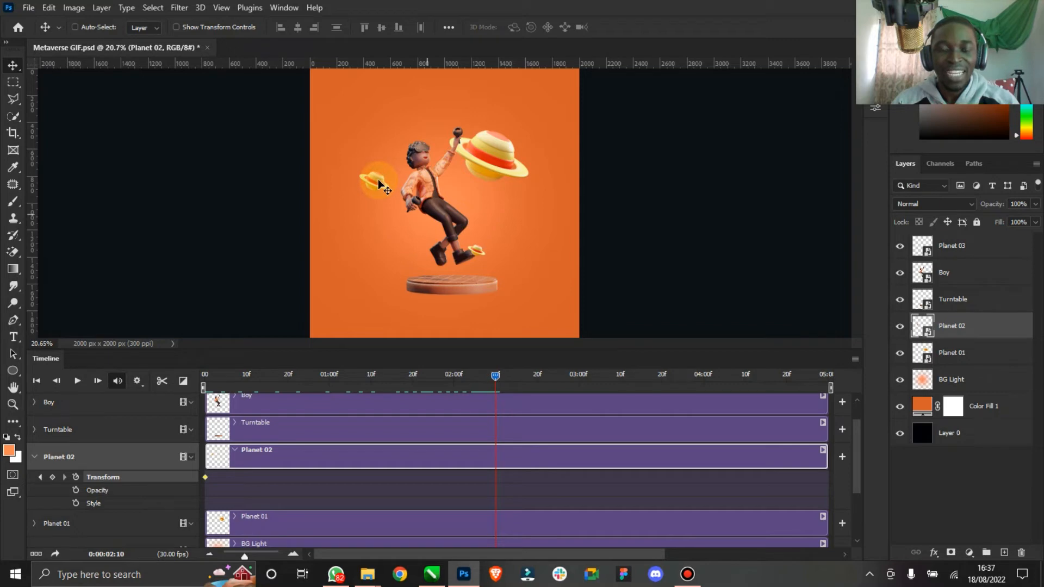
drag(374, 184, 377, 126)
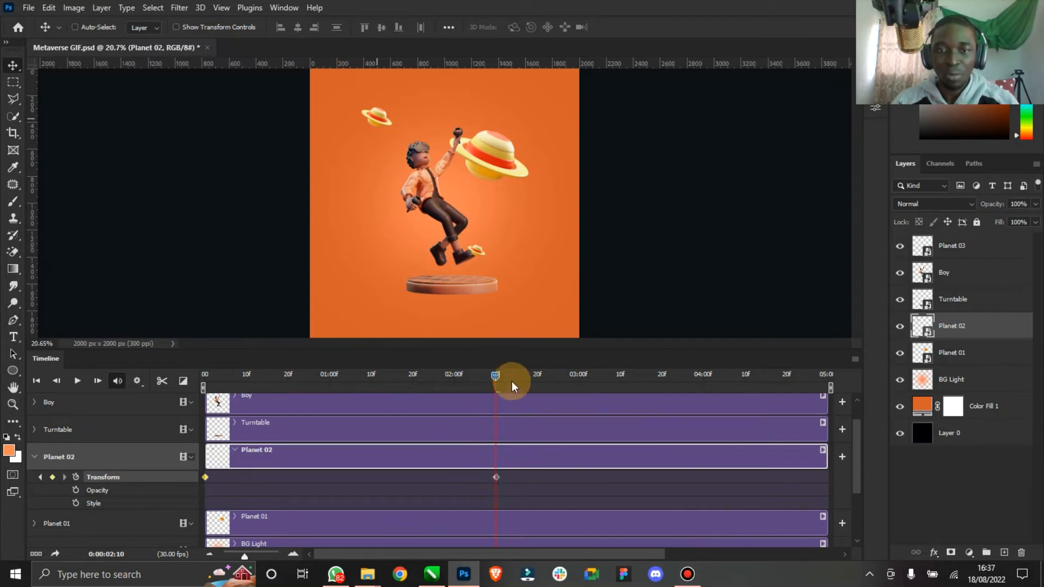
- At the end of the timeline, move Planet 02 back down beside the boy's shoulder, then return to the start
drag(493, 375, 826, 376)
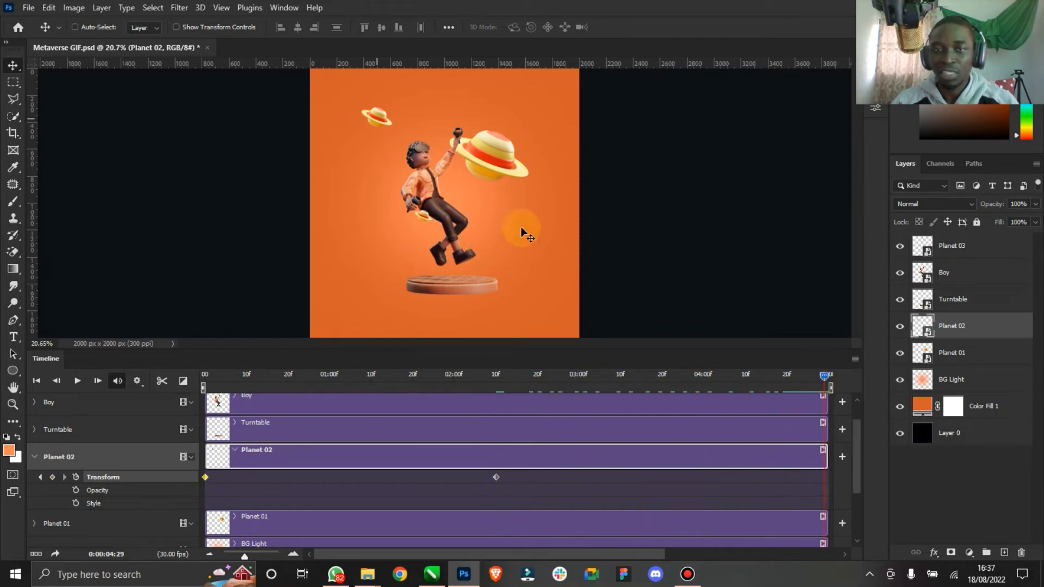
drag(381, 136, 381, 213)
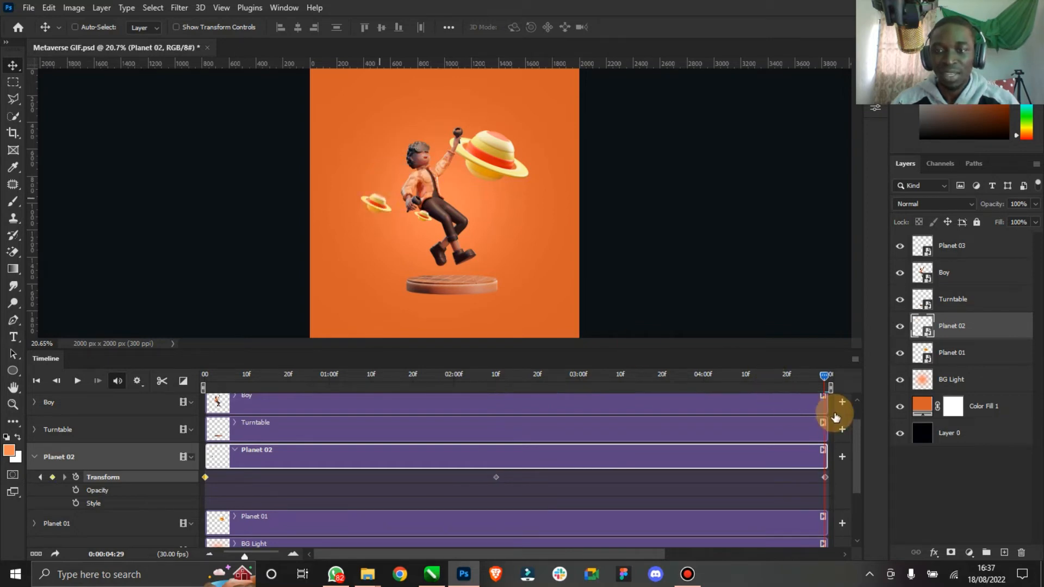
drag(824, 377, 151, 381)
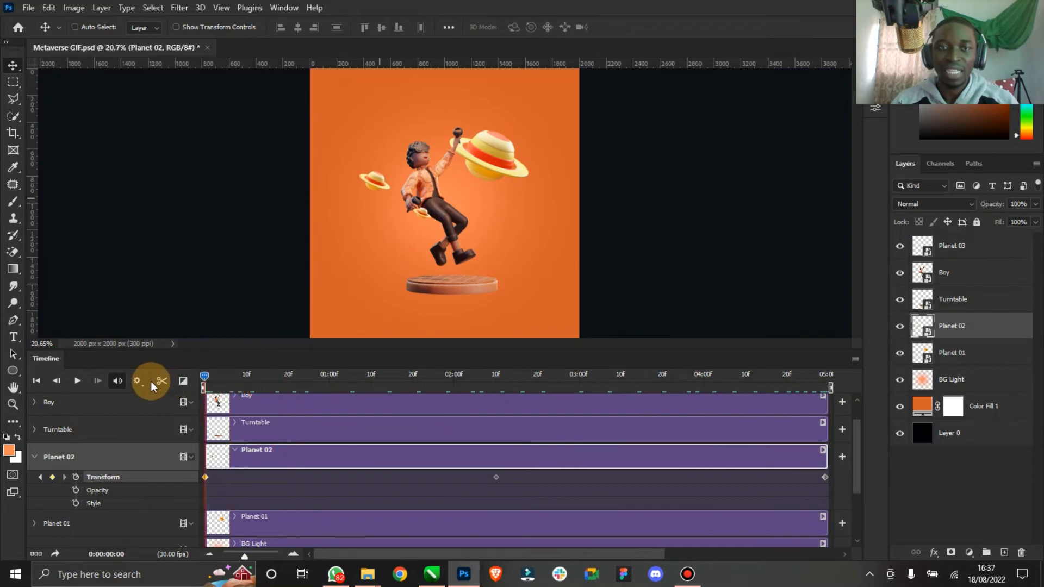
drag(219, 381, 43, 439)
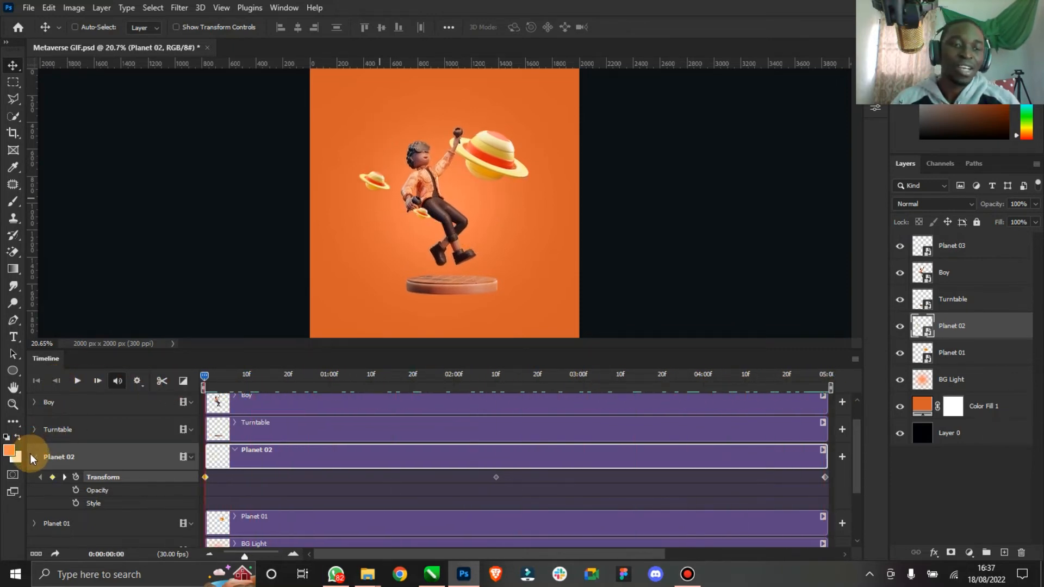
click(33, 455)
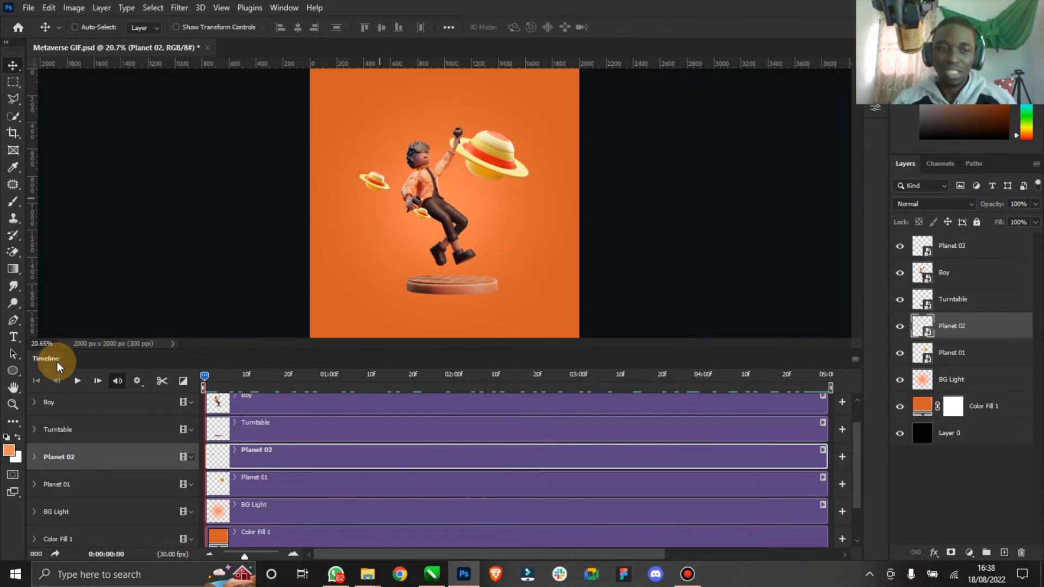
- Enable Transform keyframing for Planet 01 and, at 2:10, move the large planet down around the boy's waist
click(63, 482)
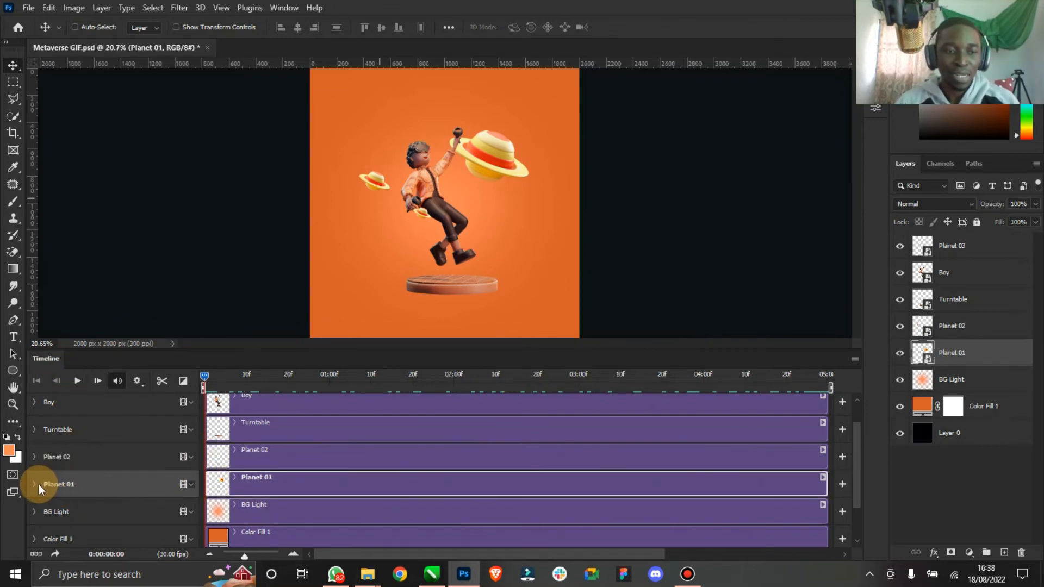
click(35, 485)
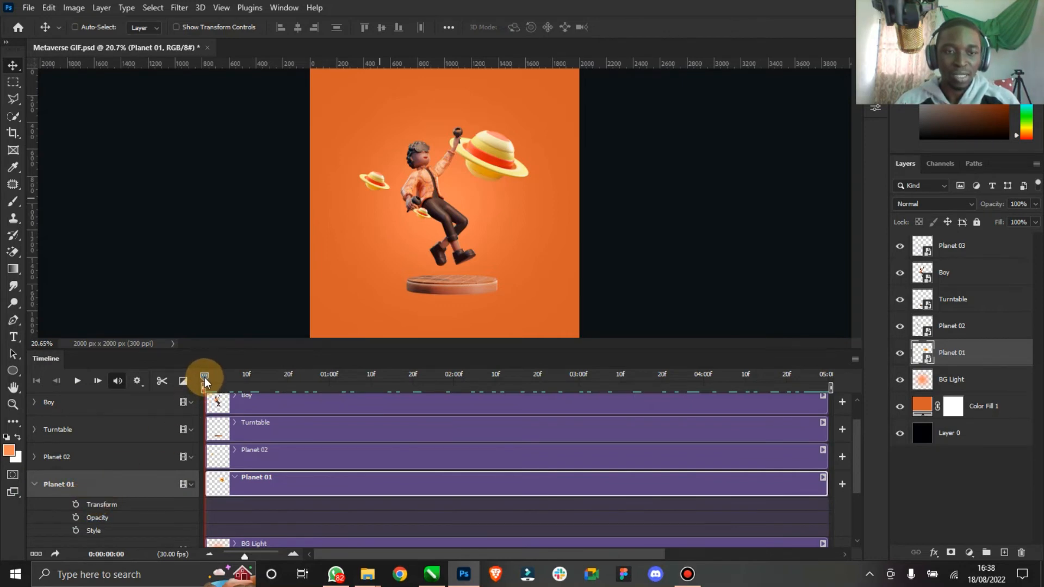
click(76, 505)
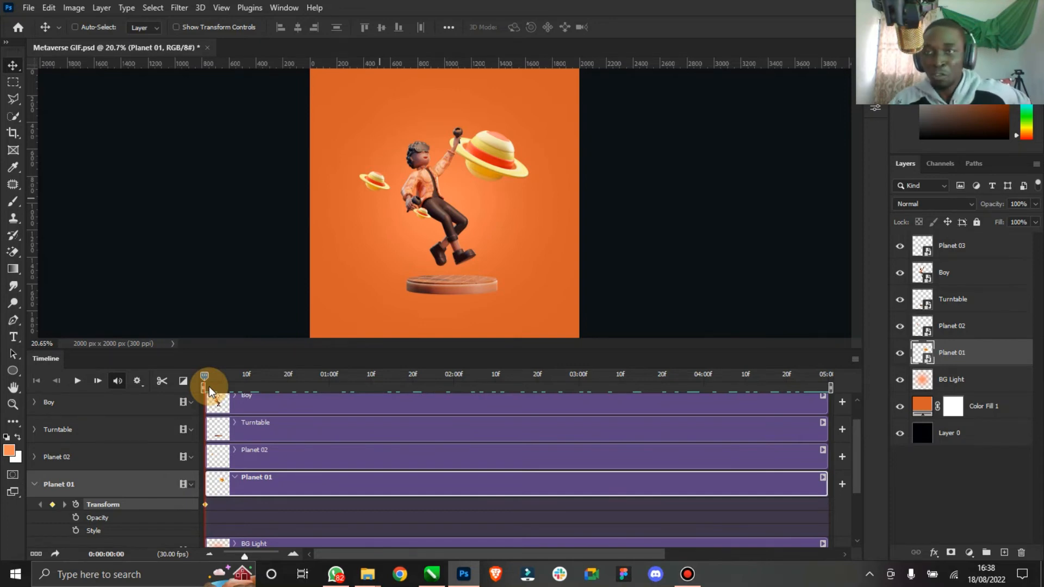
drag(206, 376, 498, 378)
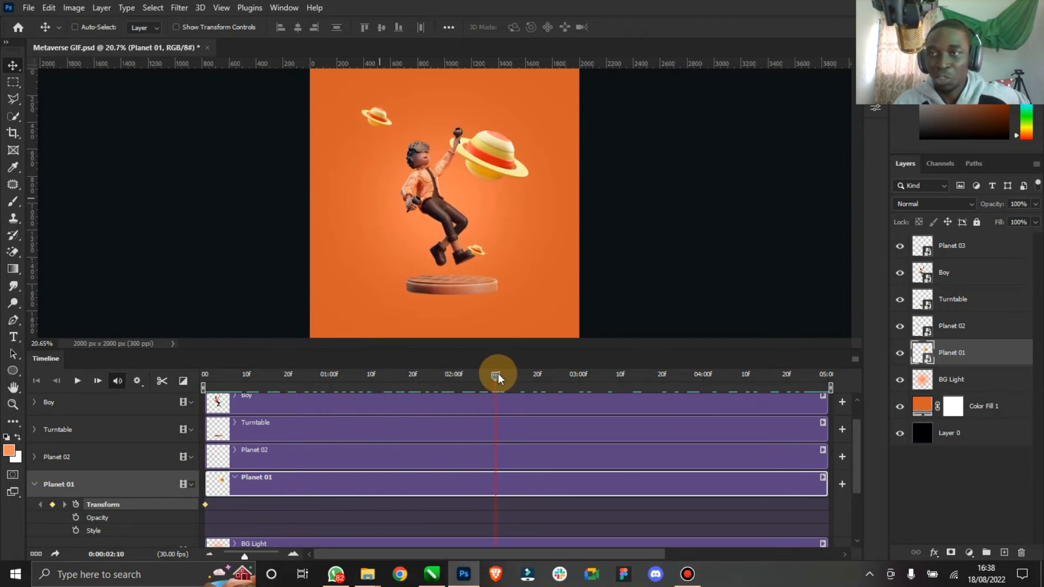
drag(498, 374, 498, 375)
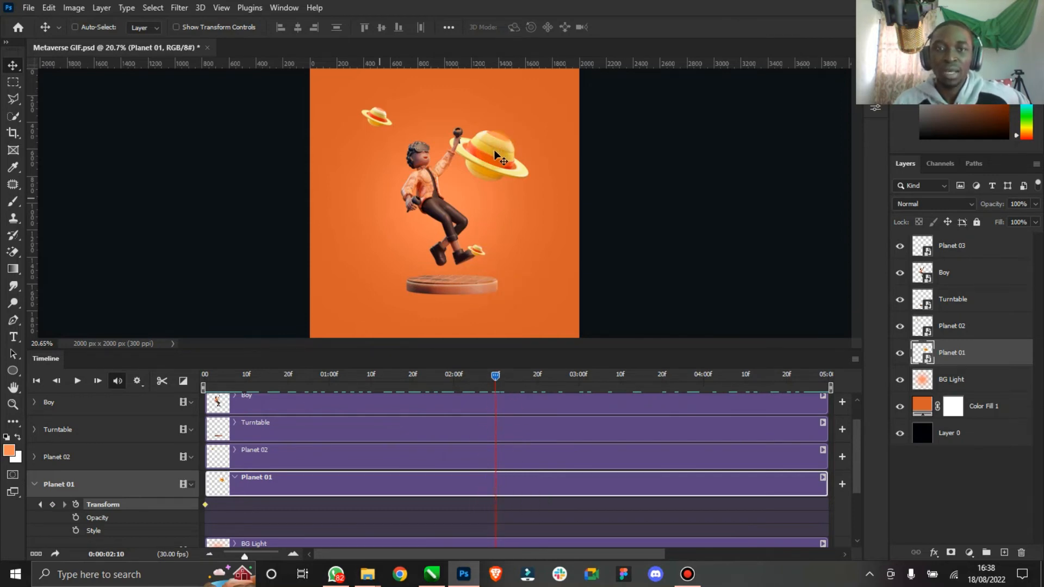
drag(495, 151, 399, 200)
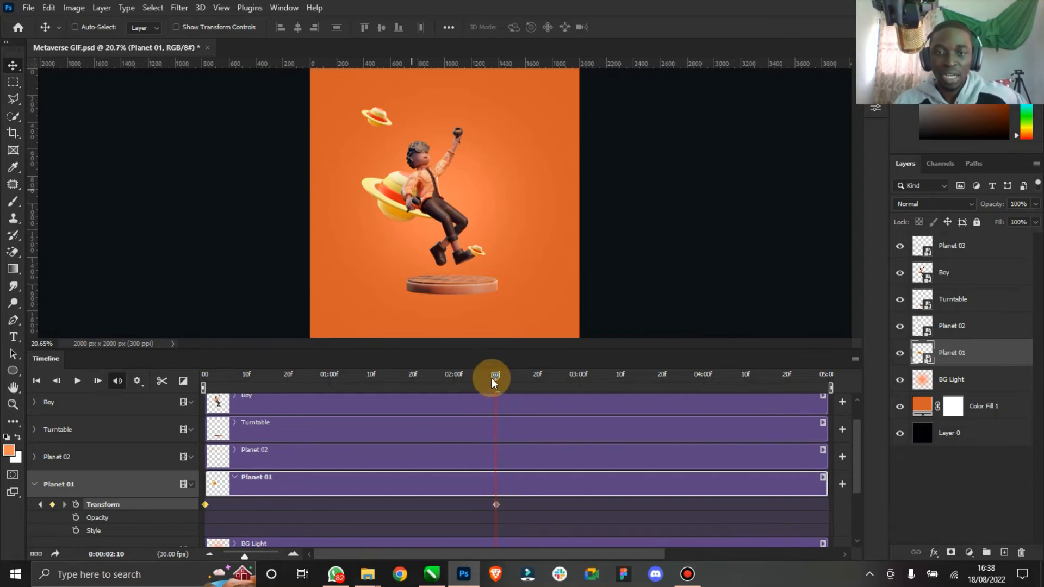
- At the end of the timeline, move Planet 01 back up beside the boy's raised fist, then return to the start
drag(494, 382, 842, 391)
drag(391, 191, 465, 138)
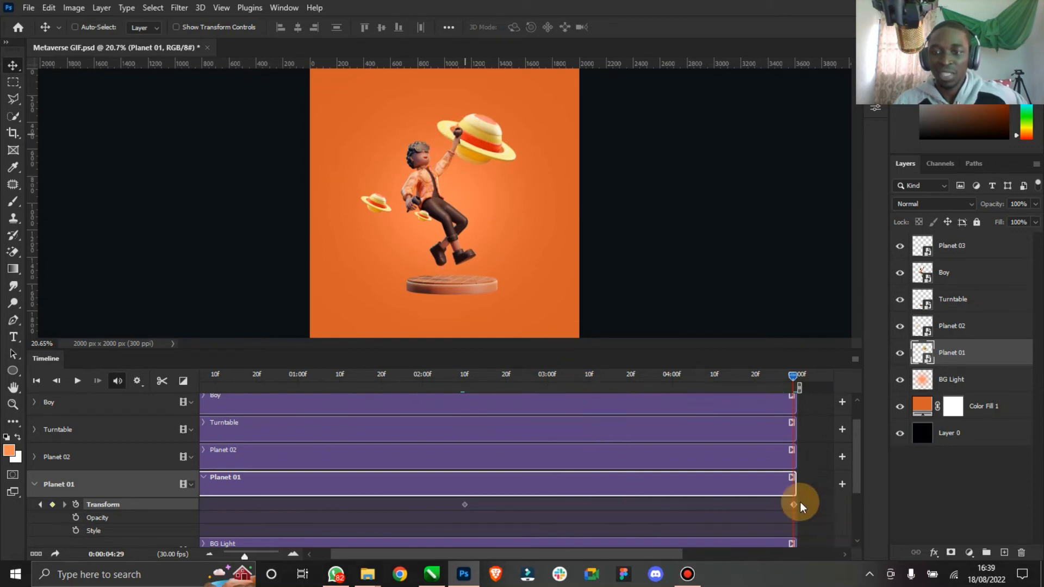
drag(787, 374, 204, 409)
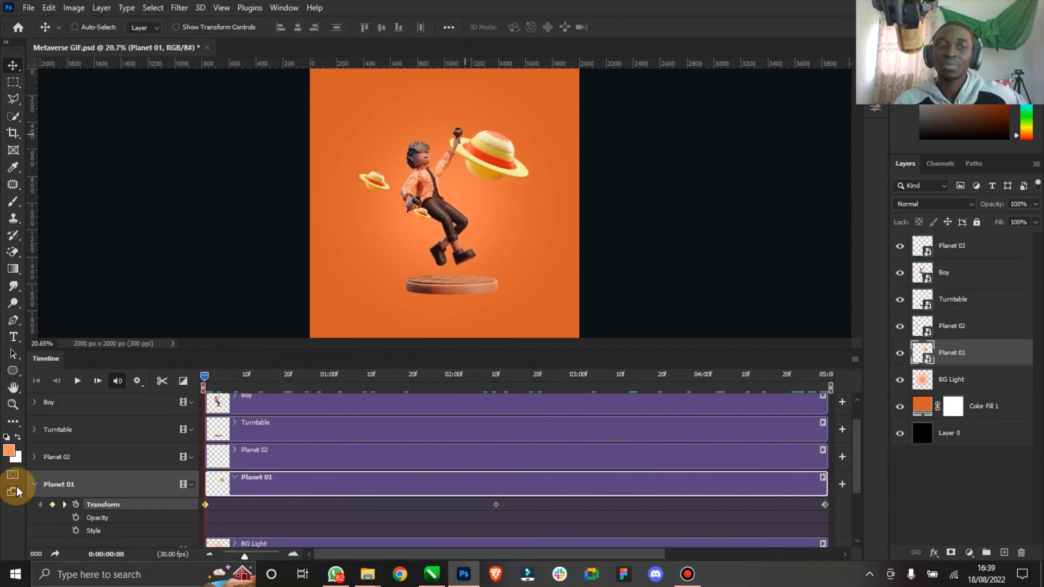
click(34, 483)
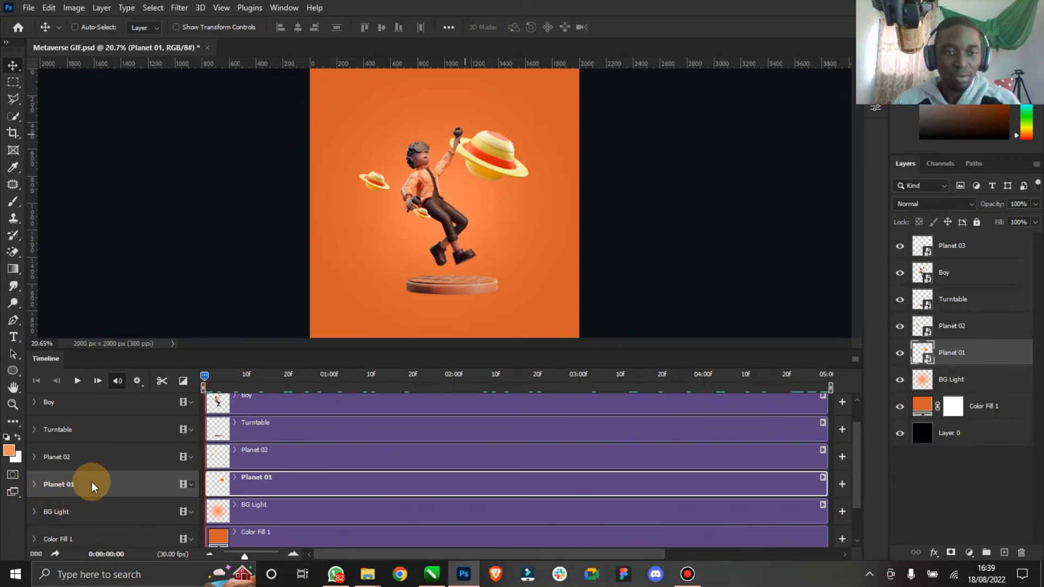
- Expand the Boy track and enable Transform keyframing for it
click(34, 402)
click(103, 410)
scroll(248, 425, up, 1)
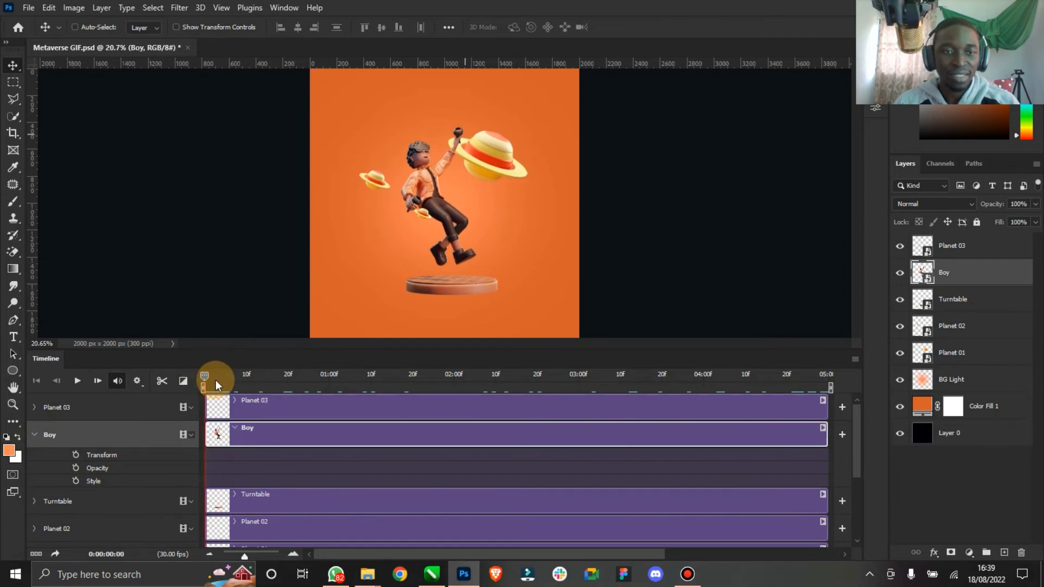
click(76, 455)
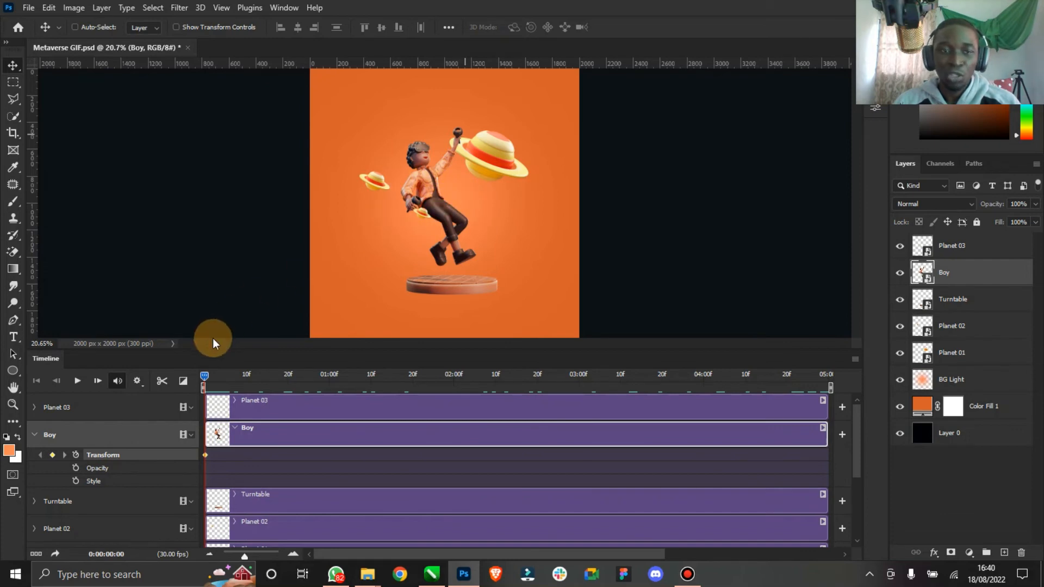
- At 2:10 on the timeline, rotate the boy about -43° so he leans back, and commit the transform
drag(205, 377, 497, 379)
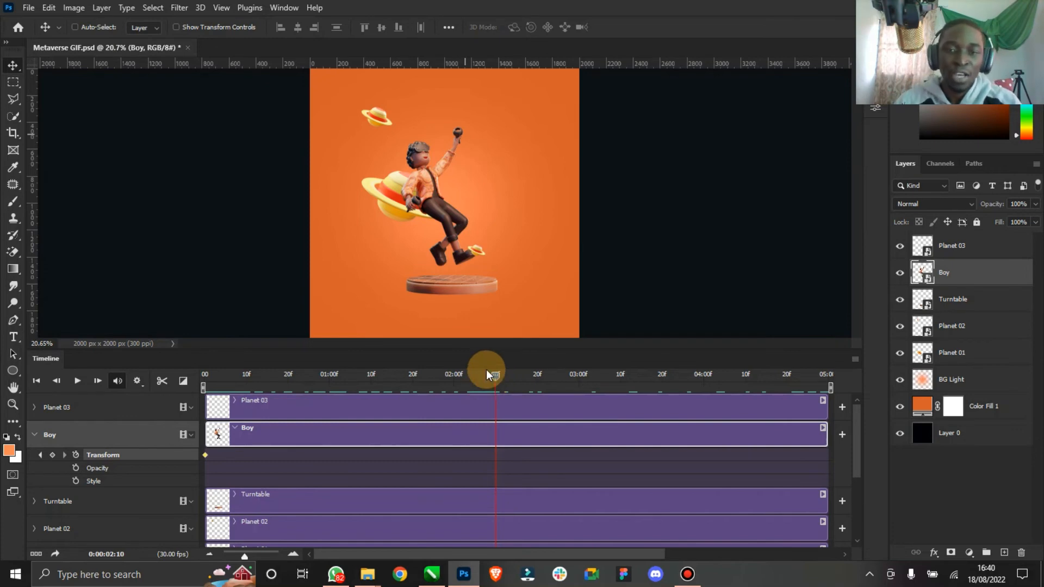
click(234, 28)
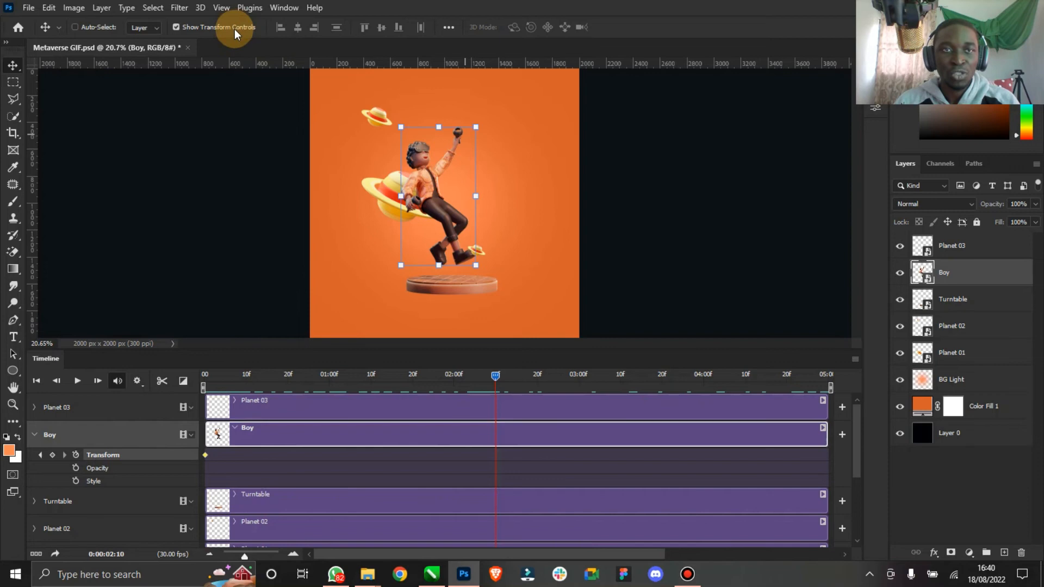
click(484, 278)
drag(483, 277, 526, 232)
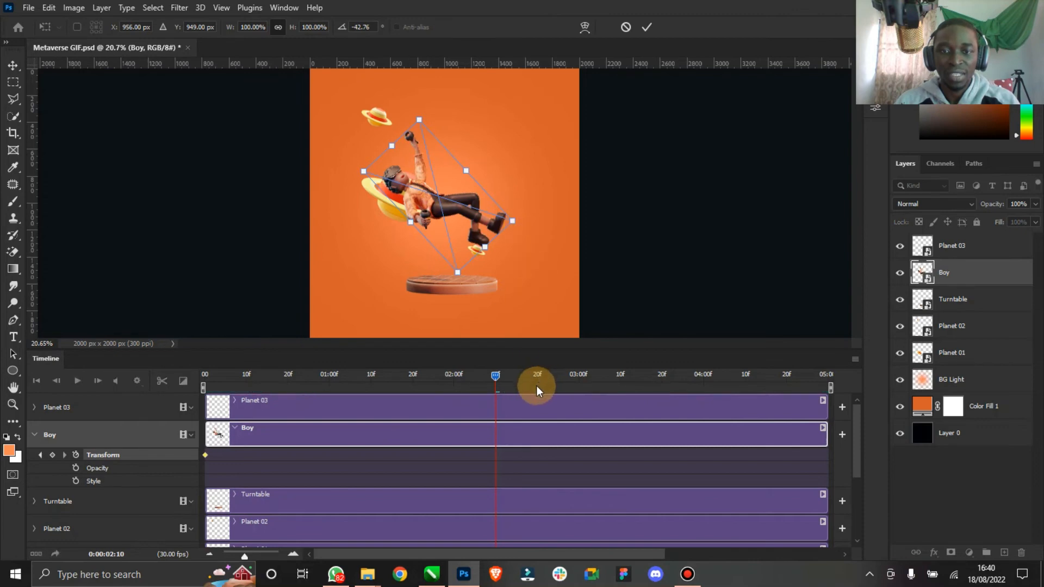
click(646, 27)
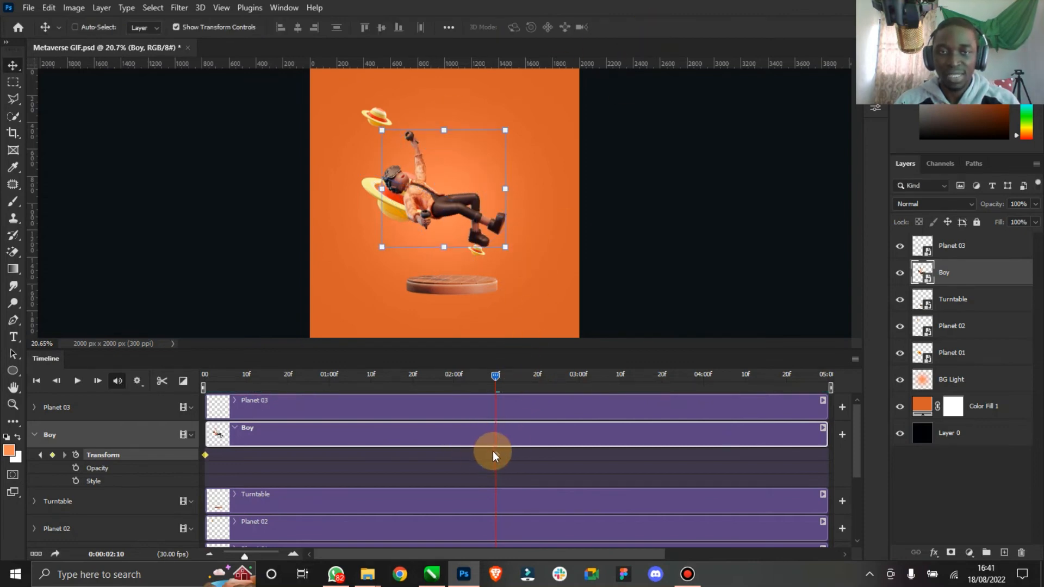
- At the end of the timeline, rotate the boy back upright, then return to the start
click(498, 376)
drag(527, 374, 827, 373)
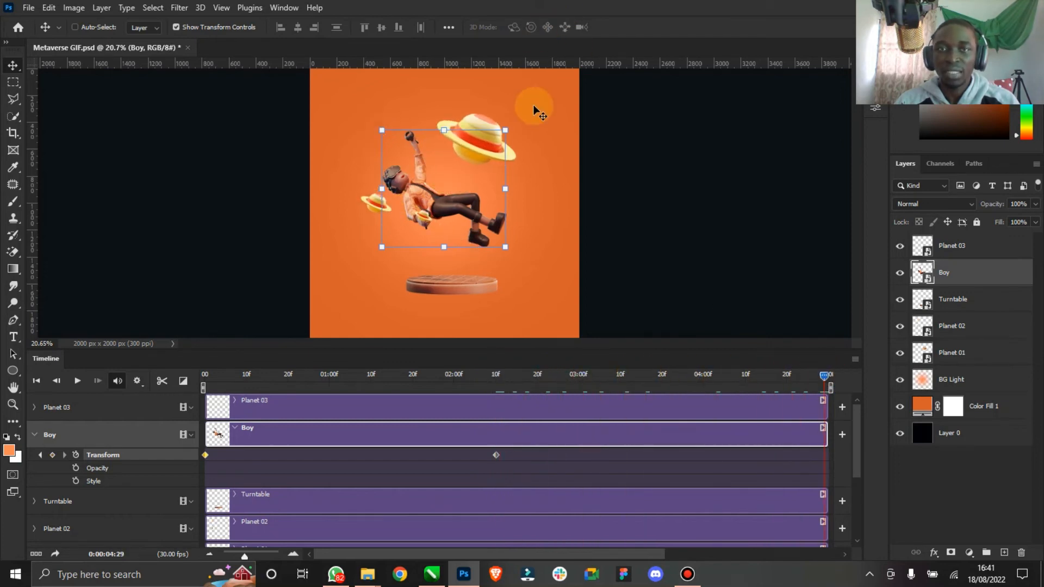
key(ctrl+t)
drag(524, 114, 495, 197)
click(647, 28)
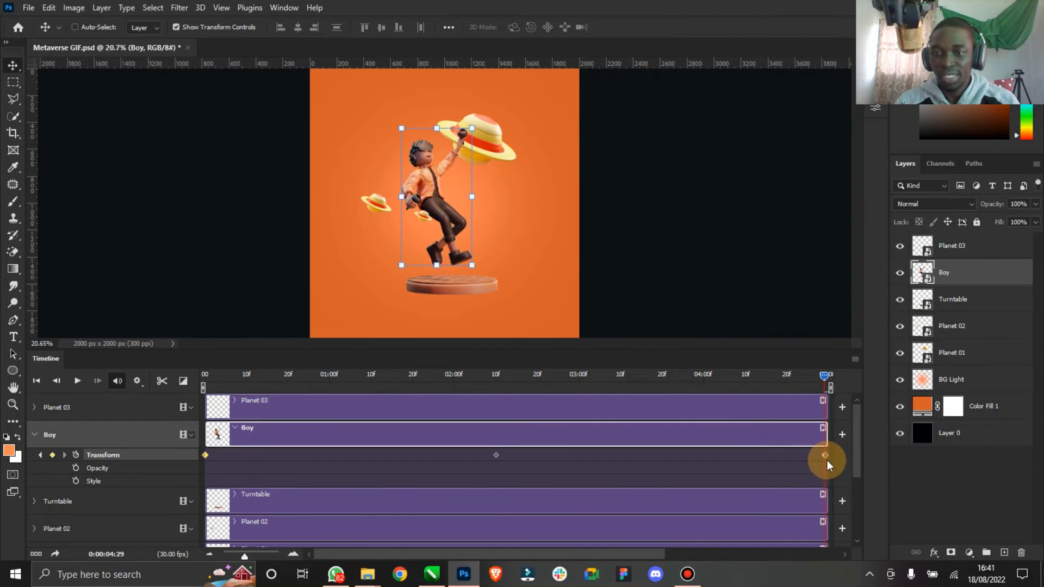
click(238, 26)
drag(824, 377, 3, 395)
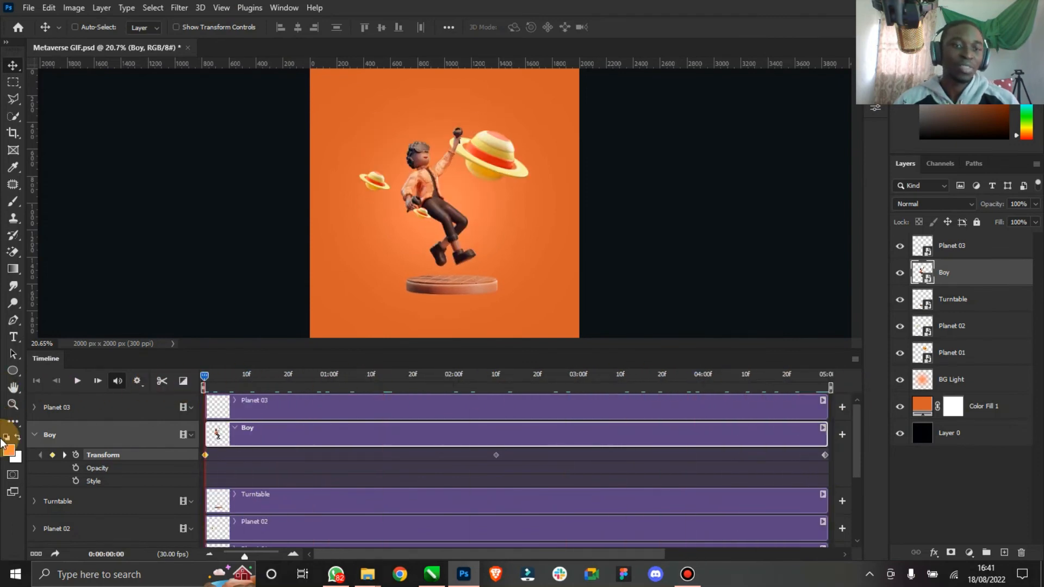
- Collapse the Boy track and play the animation preview, then rewind to the first frame
click(35, 435)
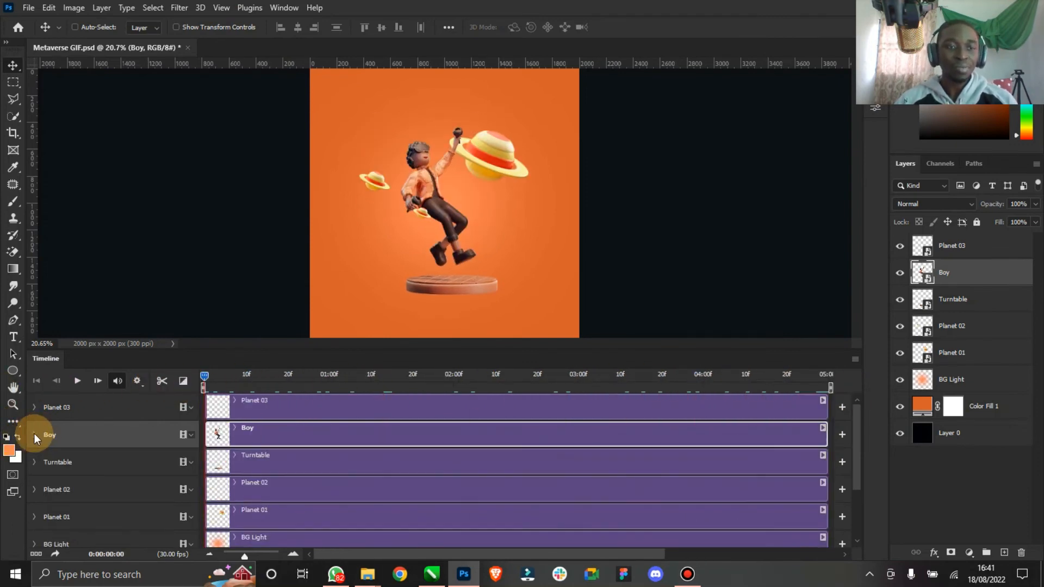
click(77, 382)
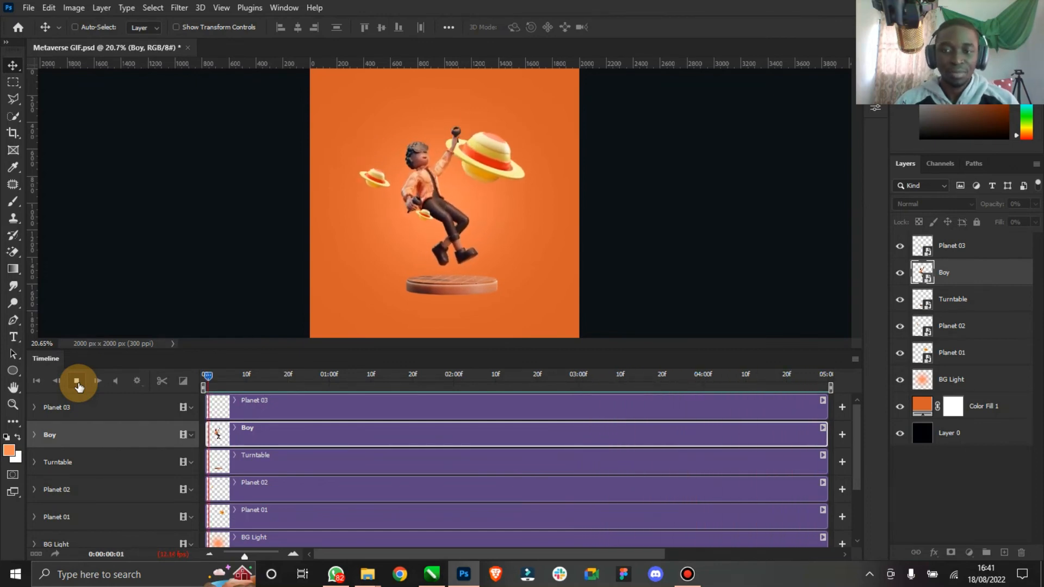
click(77, 381)
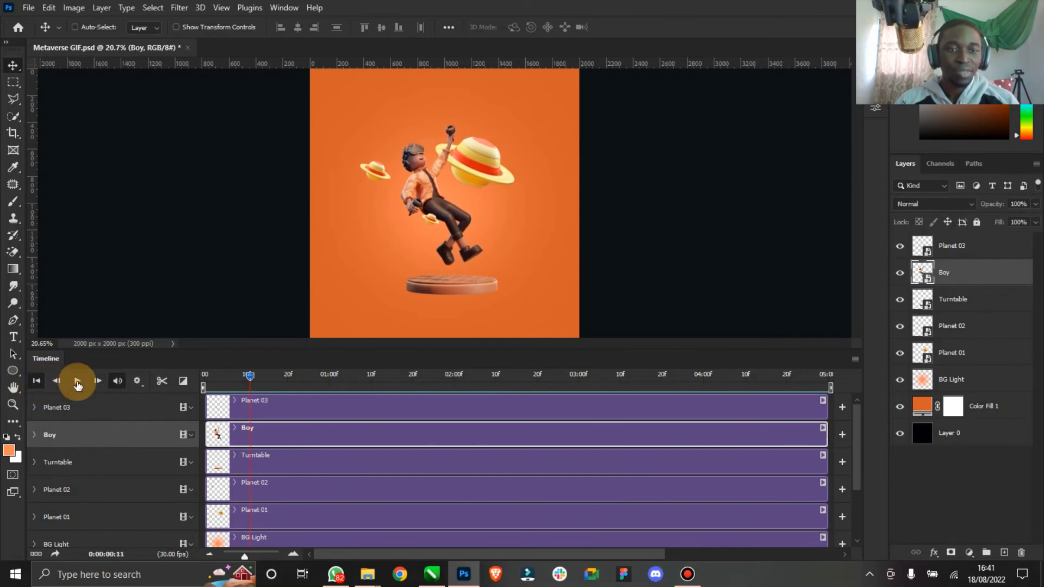
click(35, 382)
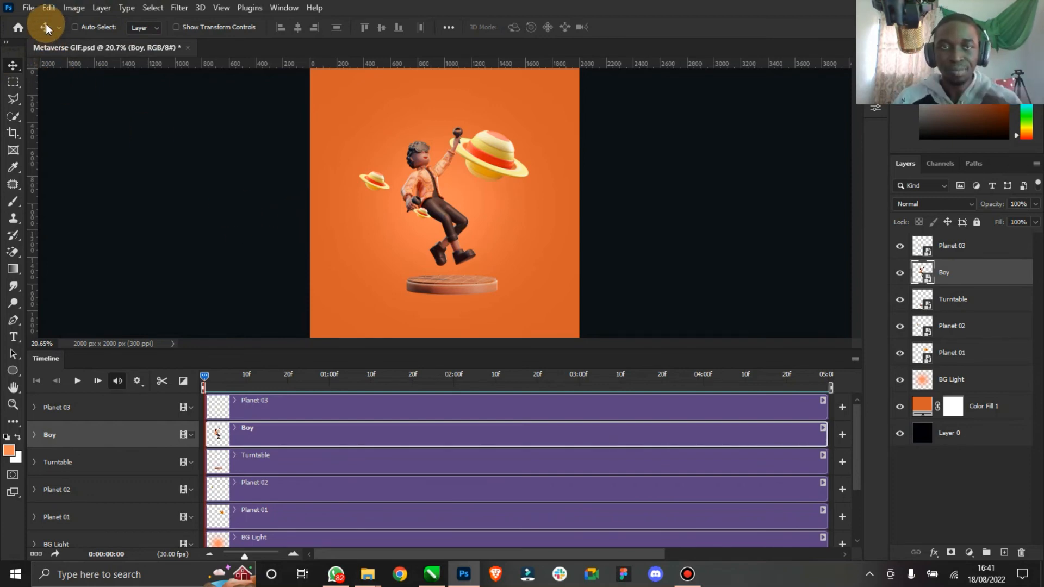
- Save the animation for web as a GIF named Metaverse-GIF on the Desktop
click(30, 9)
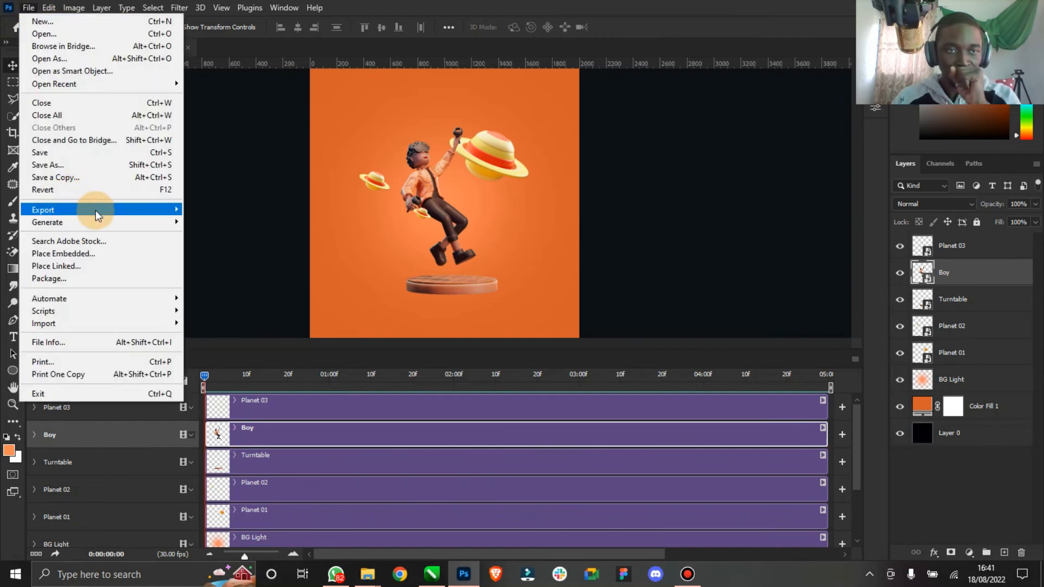
mouse_move(95, 210)
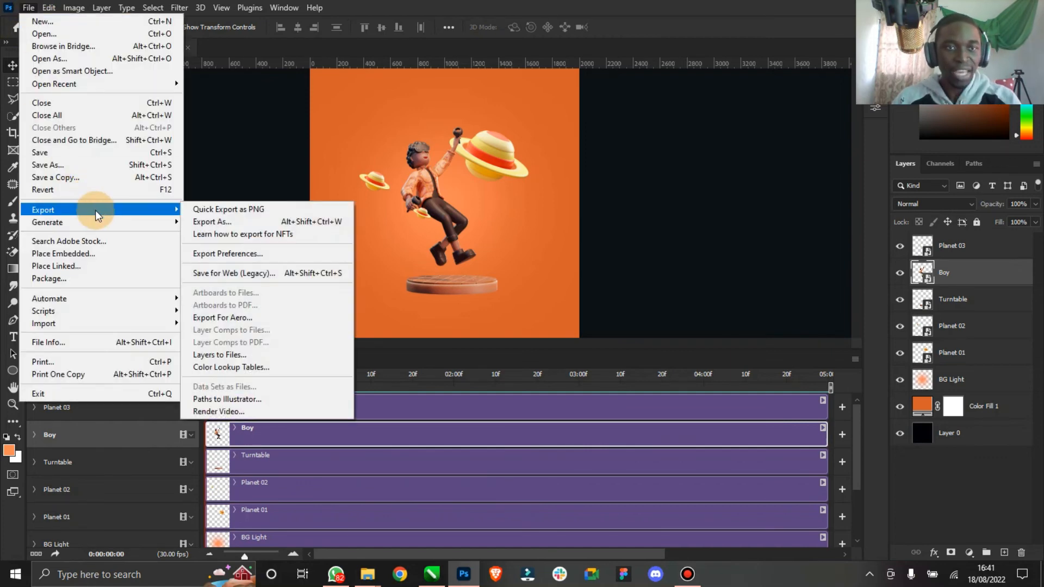
click(244, 273)
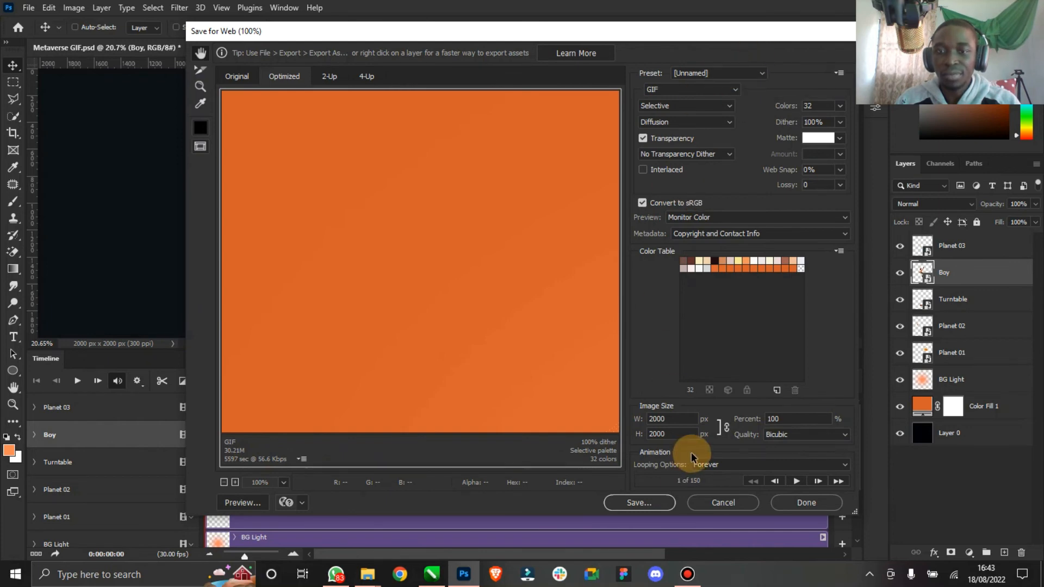
click(646, 503)
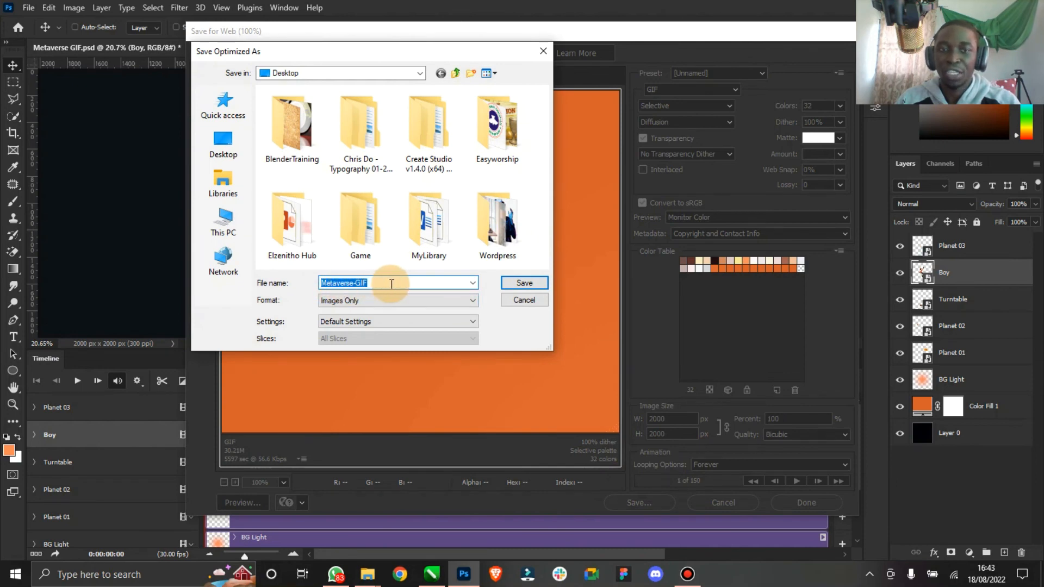
click(529, 280)
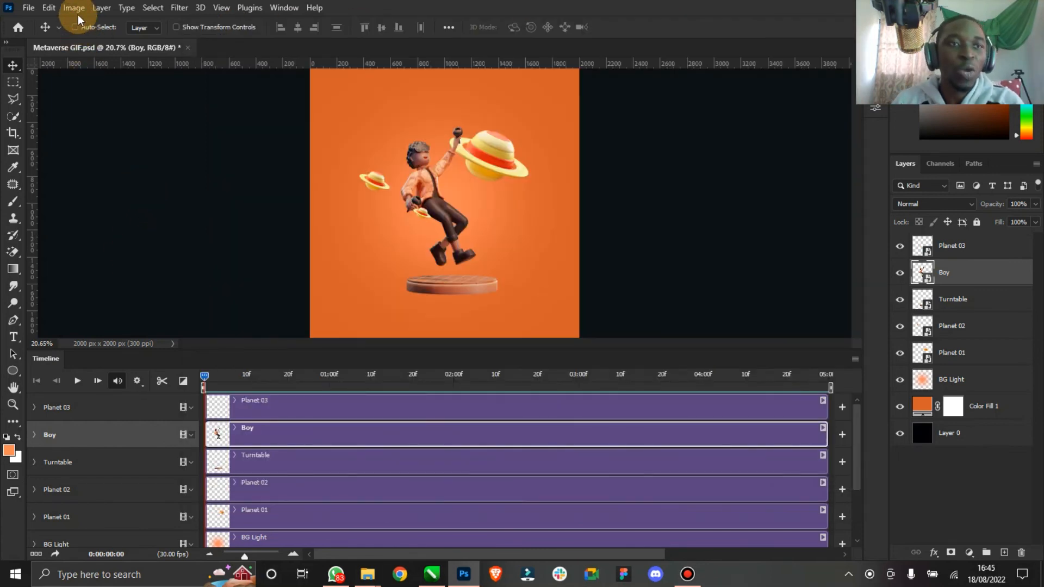
- Resize the image to 1000 by 1000 pixels
click(77, 15)
click(151, 108)
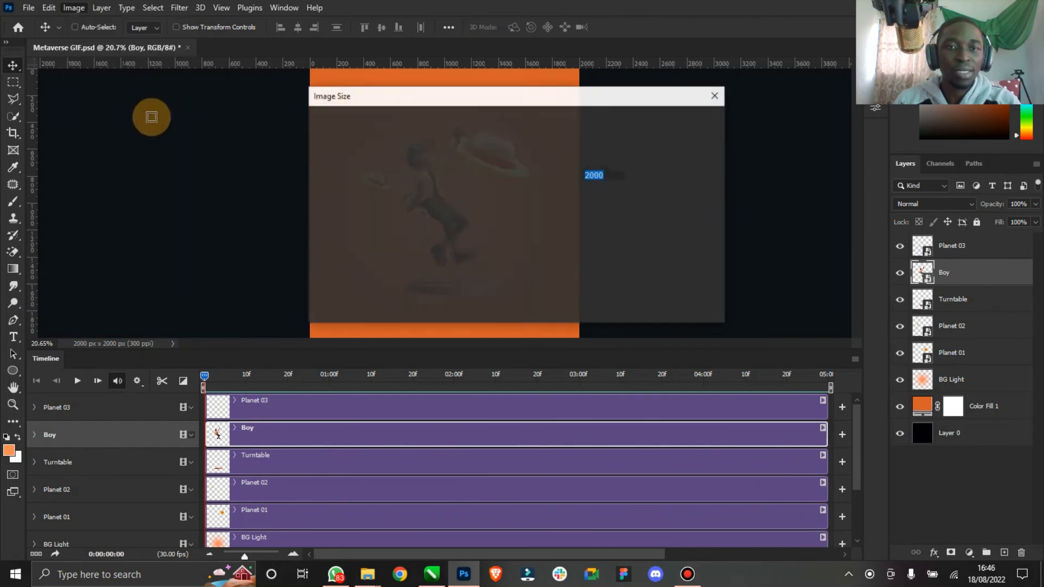
text(1)
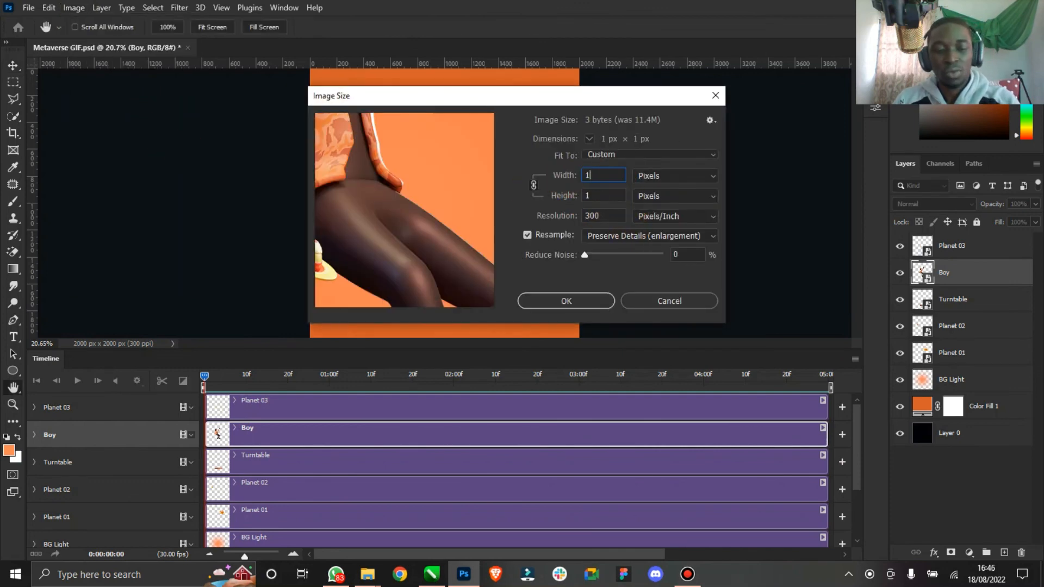
text(000)
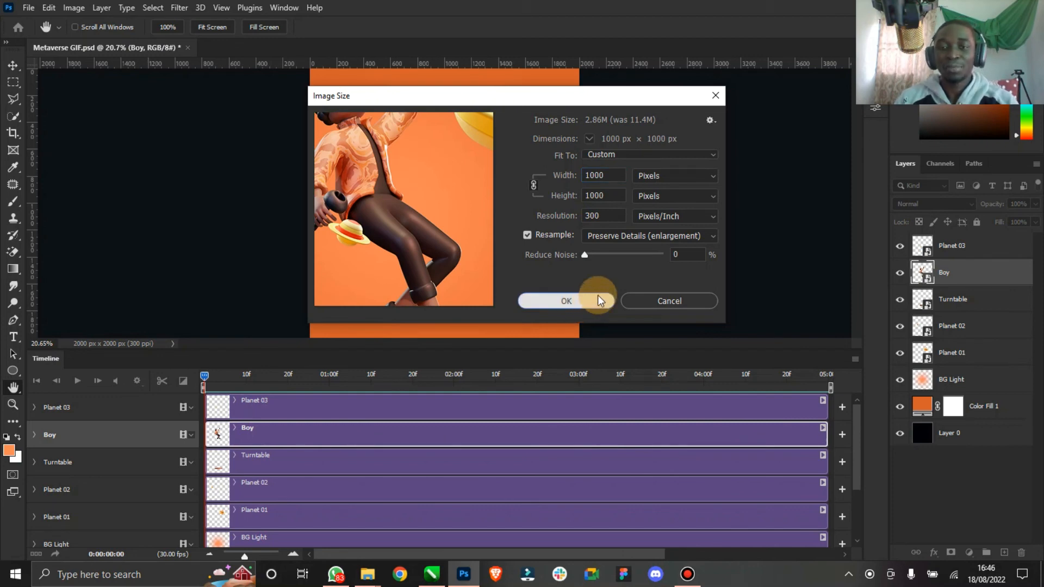
click(564, 300)
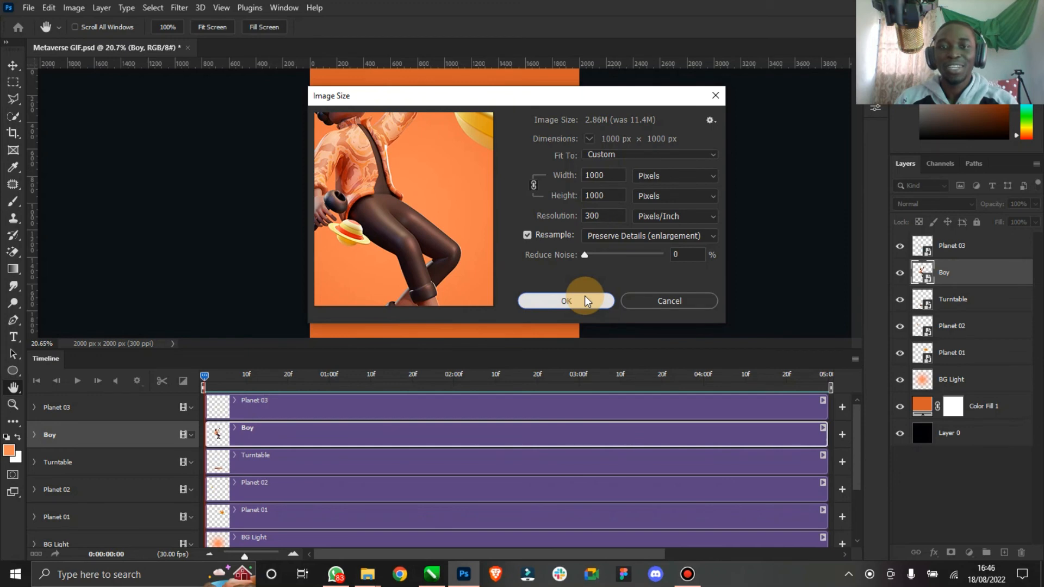
click(581, 299)
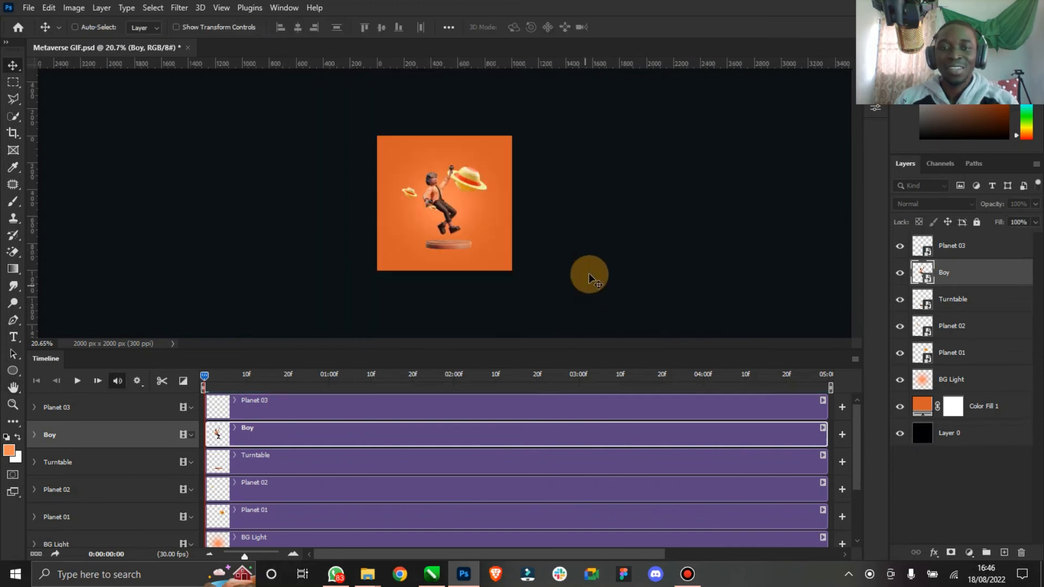
- Fit the canvas on screen and save the document
click(13, 387)
key(ctrl+0)
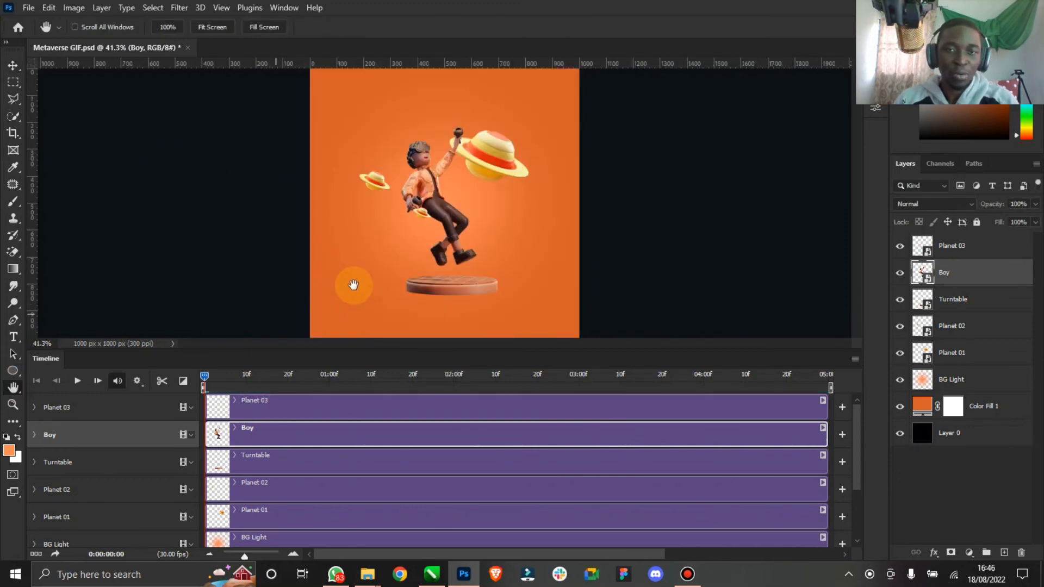
key(ctrl+s)
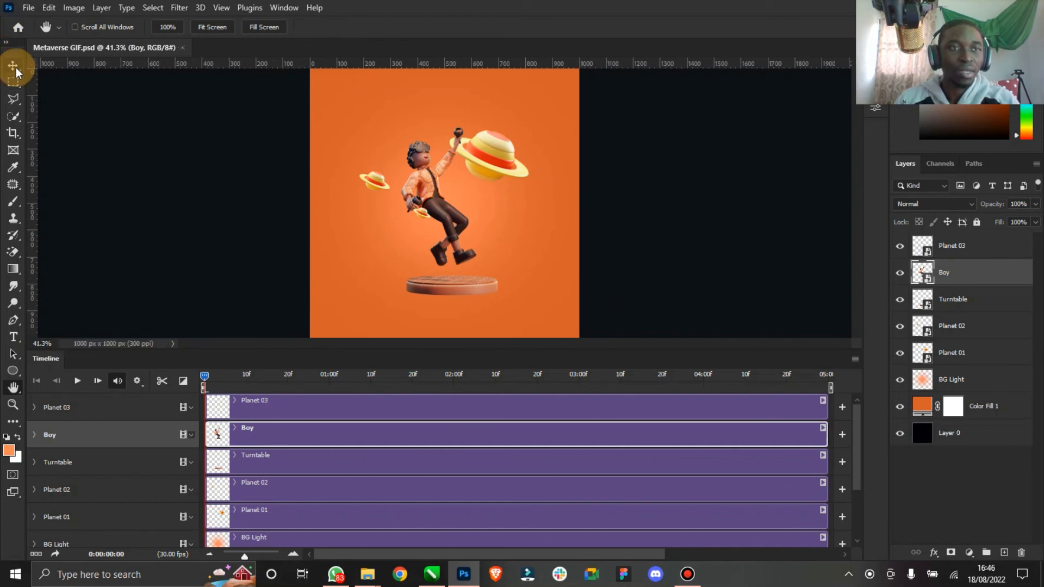
- Open Render Video and choose the H.264 format with the High Quality preset
click(13, 65)
click(29, 10)
mouse_move(94, 212)
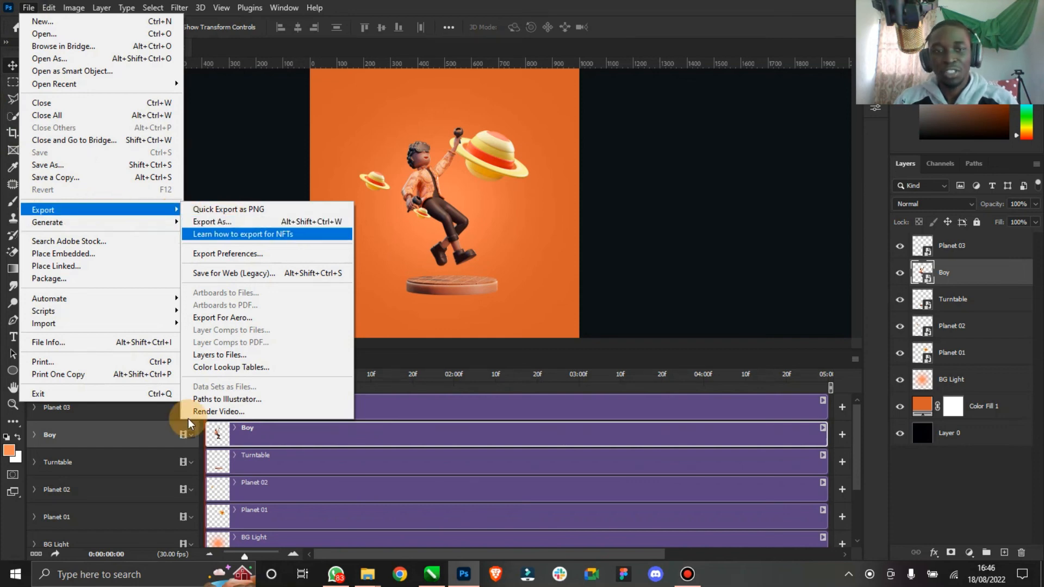
click(231, 412)
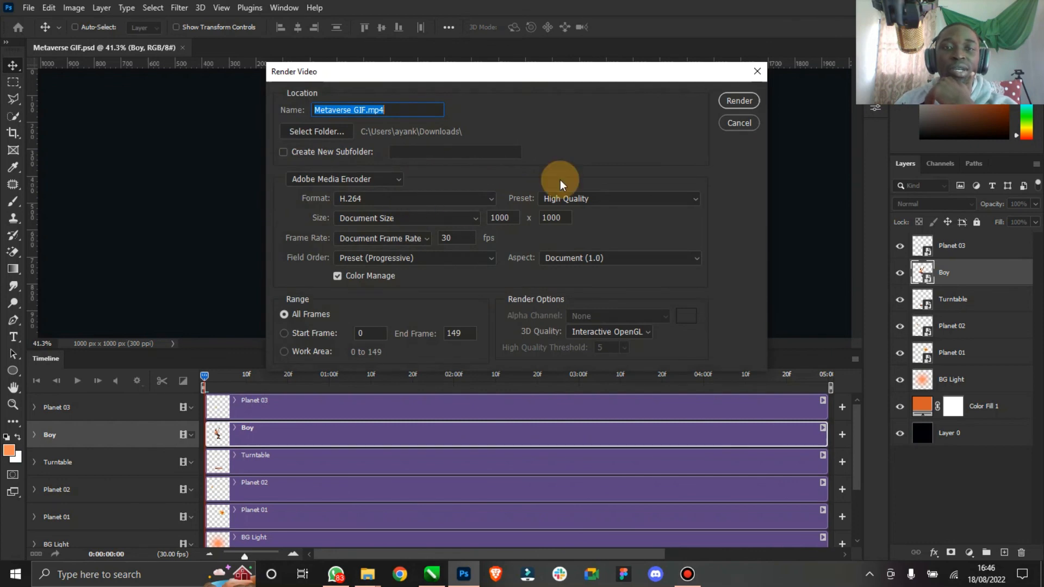
click(415, 200)
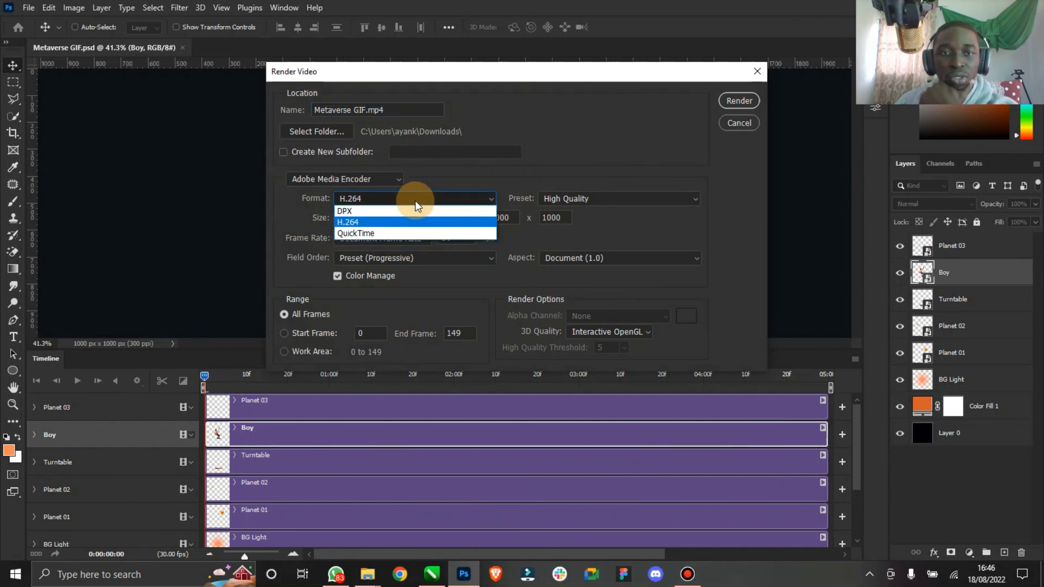
click(465, 202)
click(582, 192)
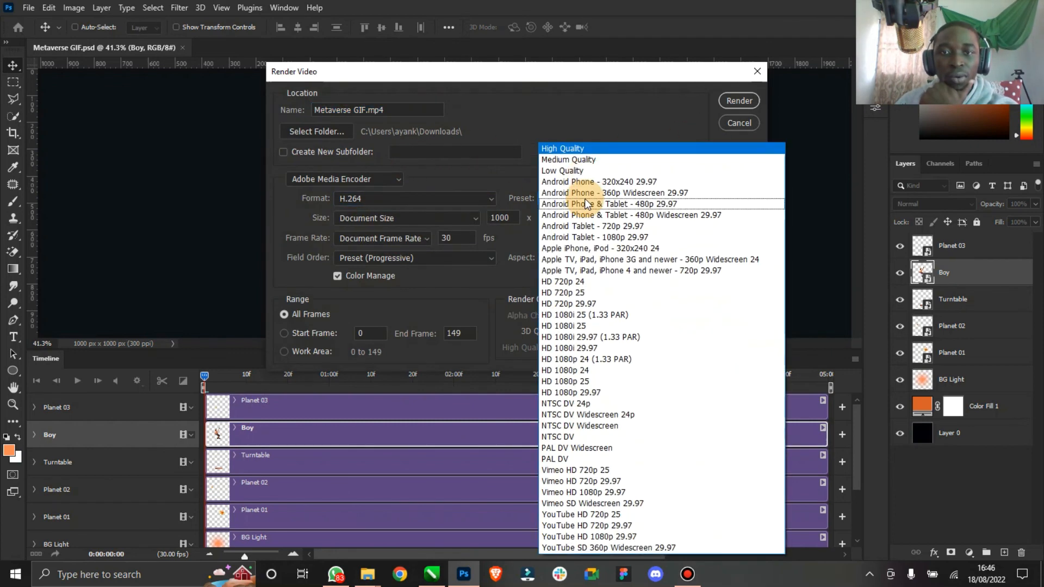
click(613, 120)
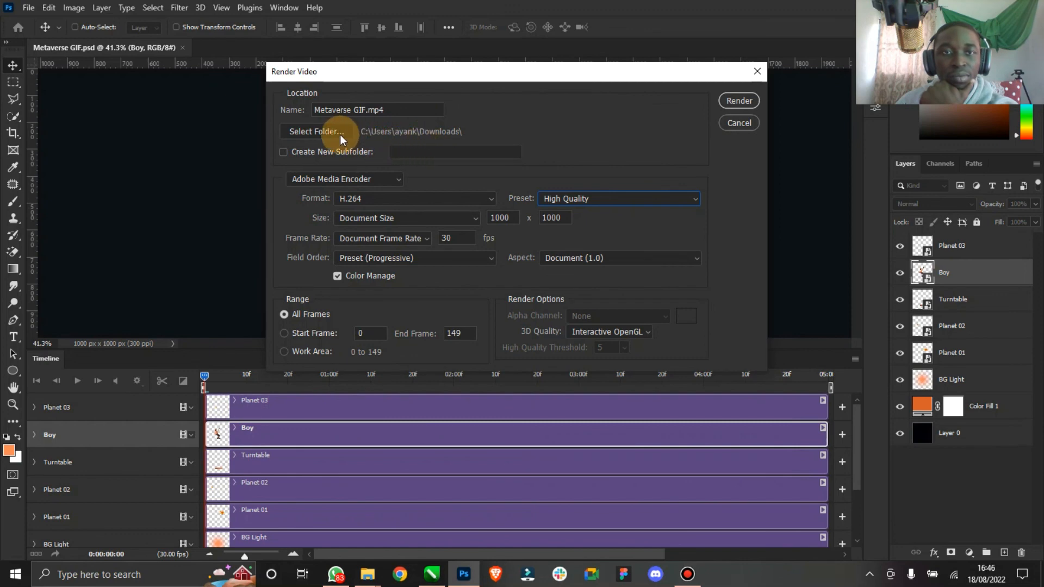
- Set the render folder to Desktop and render the video
click(326, 135)
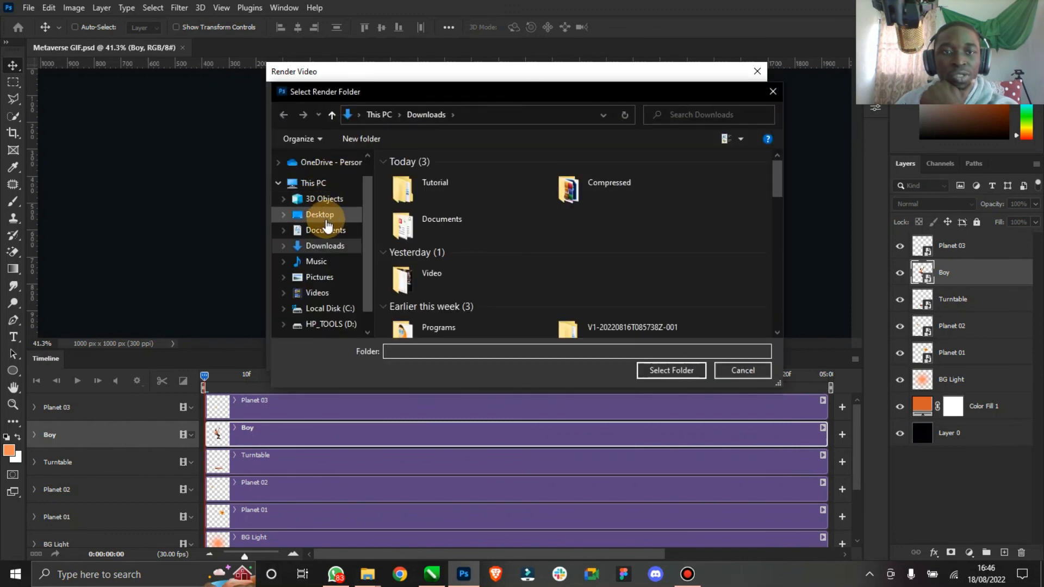
click(326, 217)
click(676, 371)
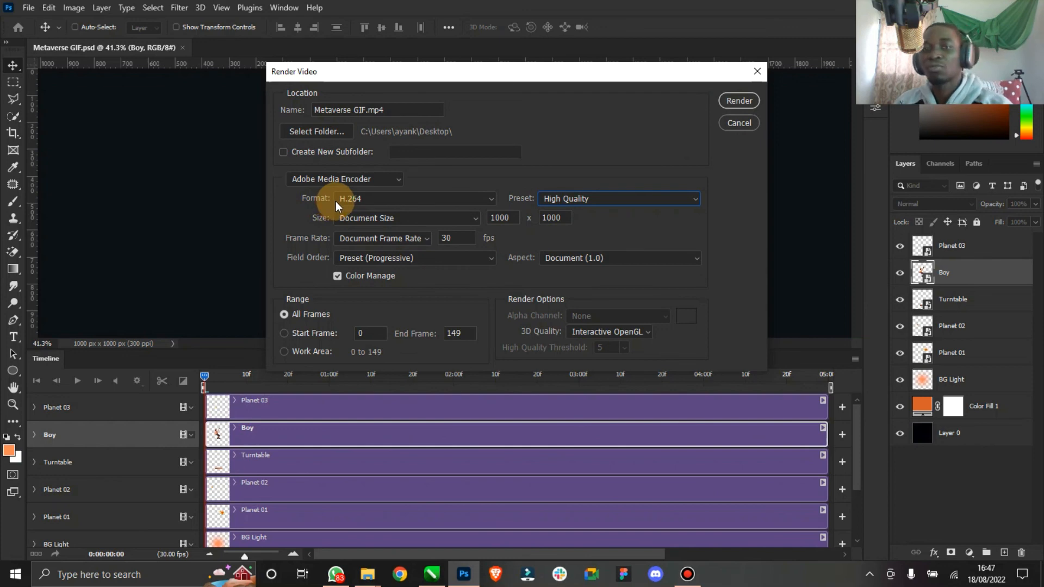
click(739, 102)
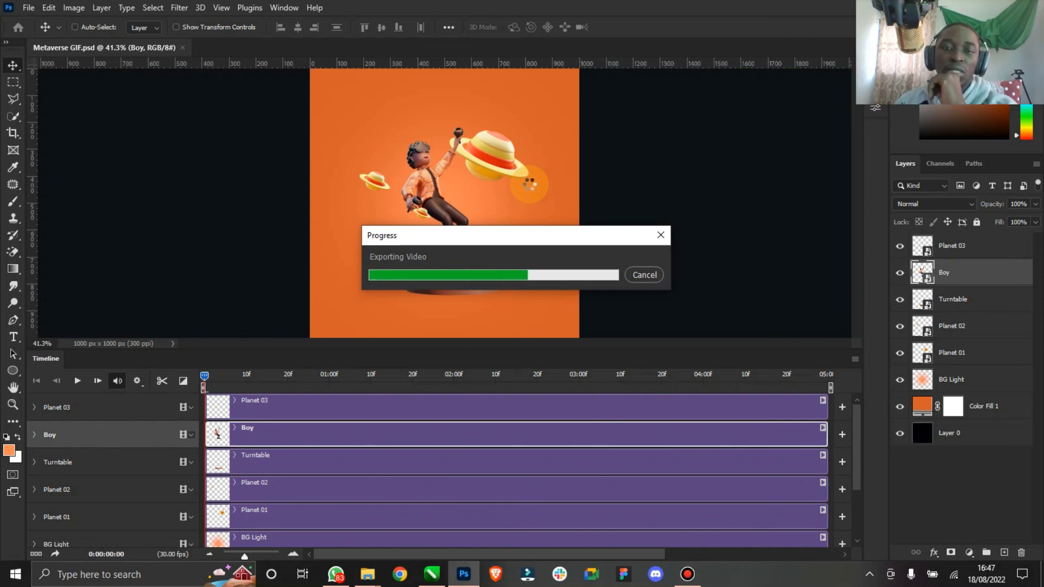
- In File Explorer, open the rendered Metaverse GIF video from the Desktop
mouse_move(367, 574)
click(320, 531)
scroll(415, 442, down, 1)
click(489, 376)
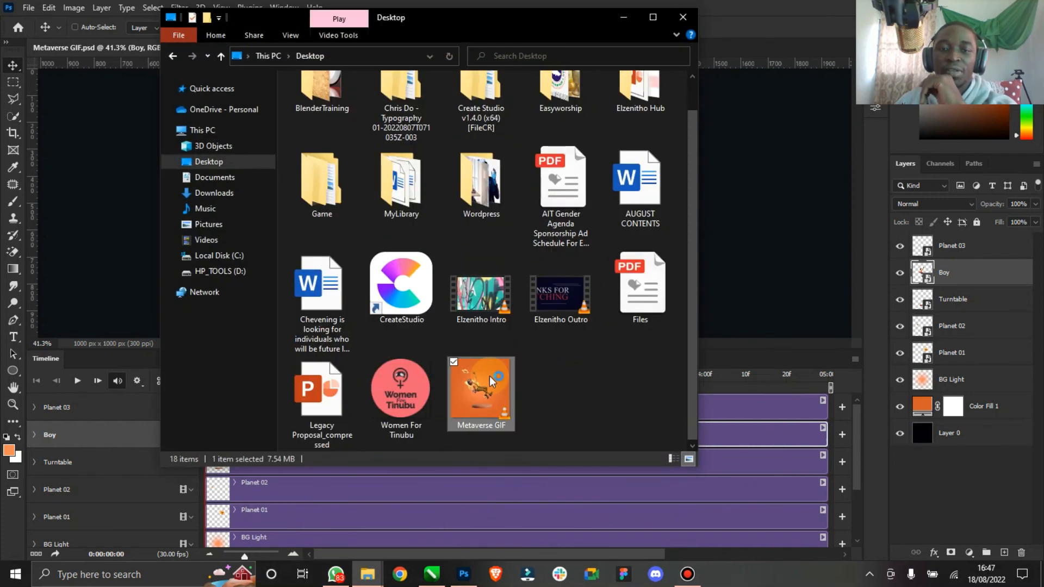
double_click(489, 376)
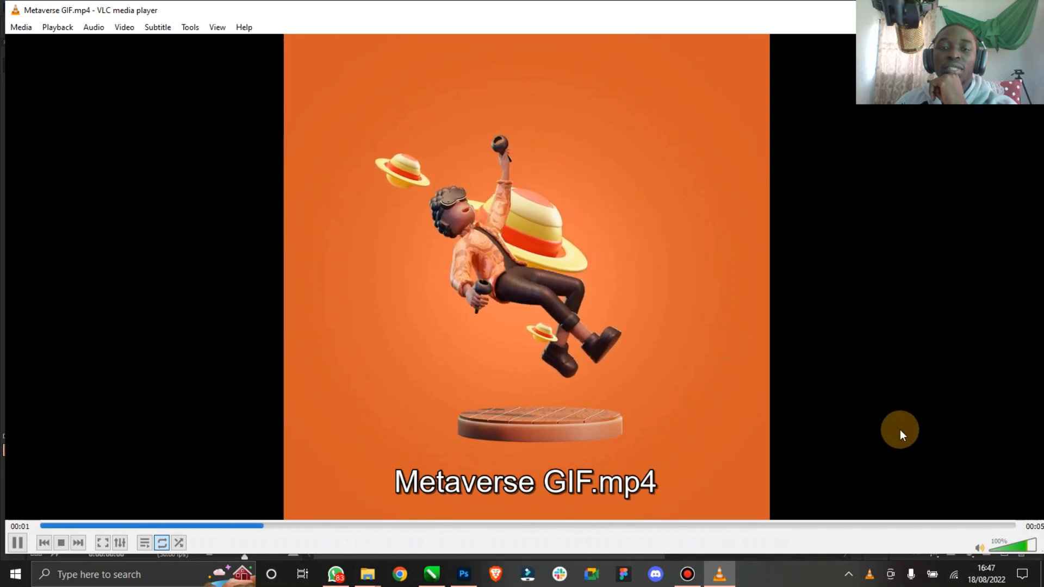
- Watch the rendered video full screen, then close the player and minimize the Explorer window
double_click(774, 403)
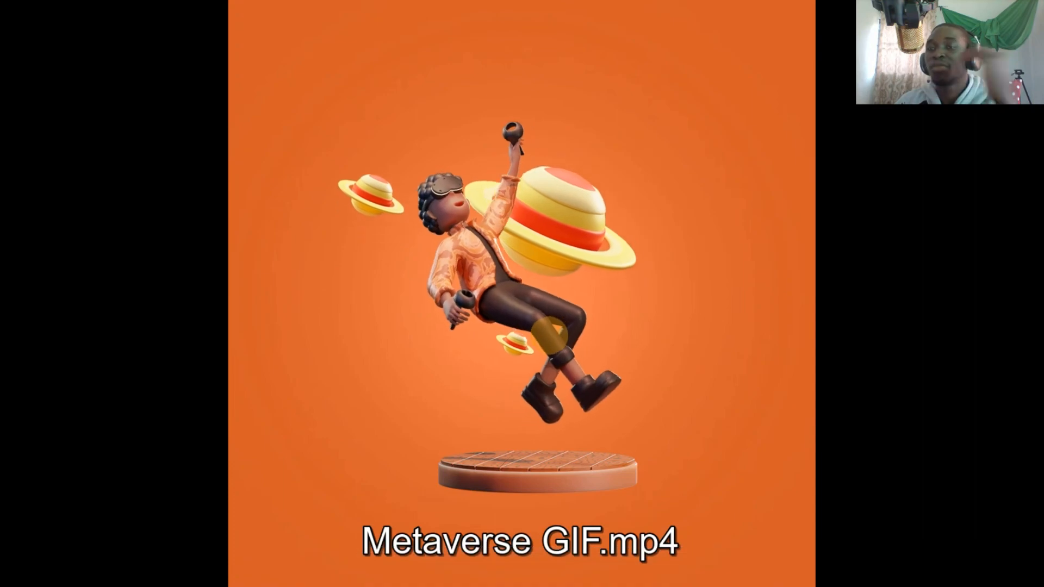
double_click(484, 294)
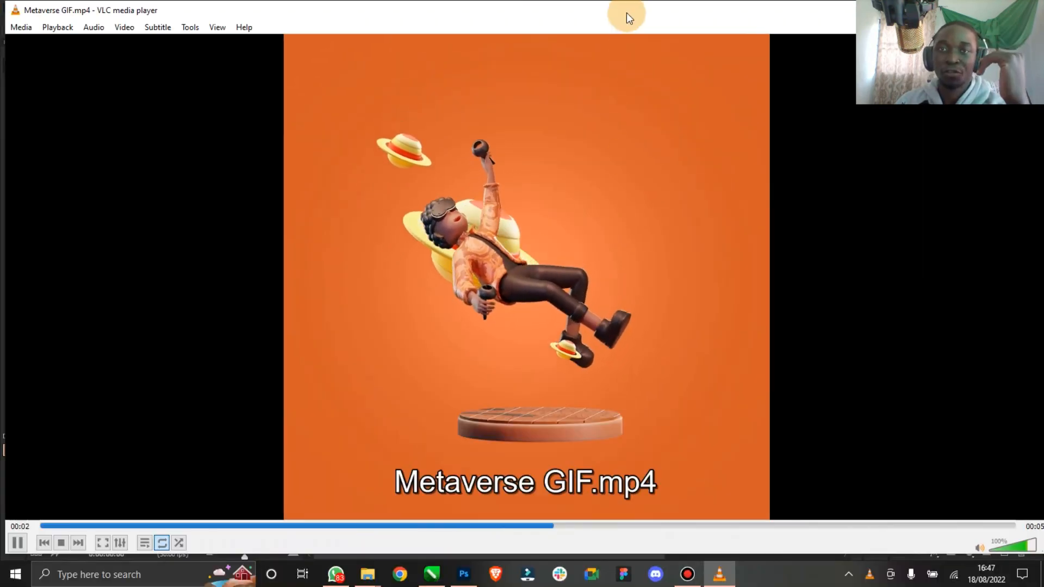
drag(626, 12, 400, 70)
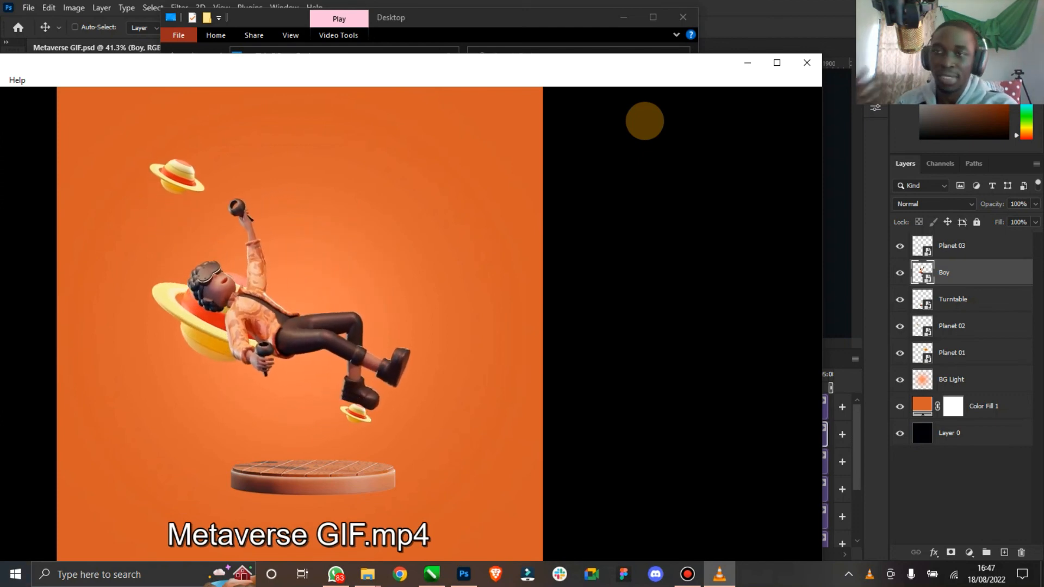
drag(649, 62, 634, 30)
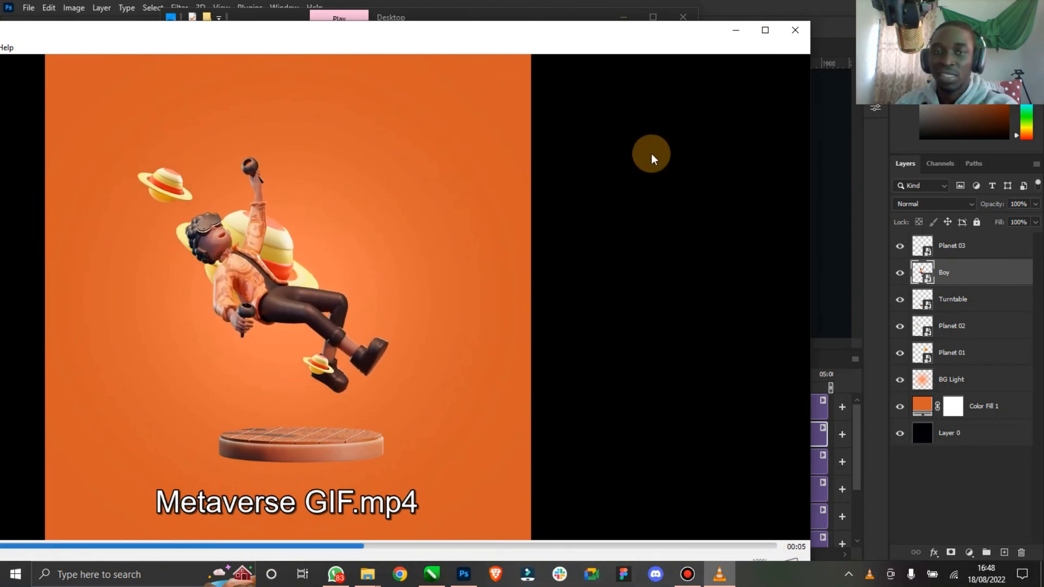
click(795, 29)
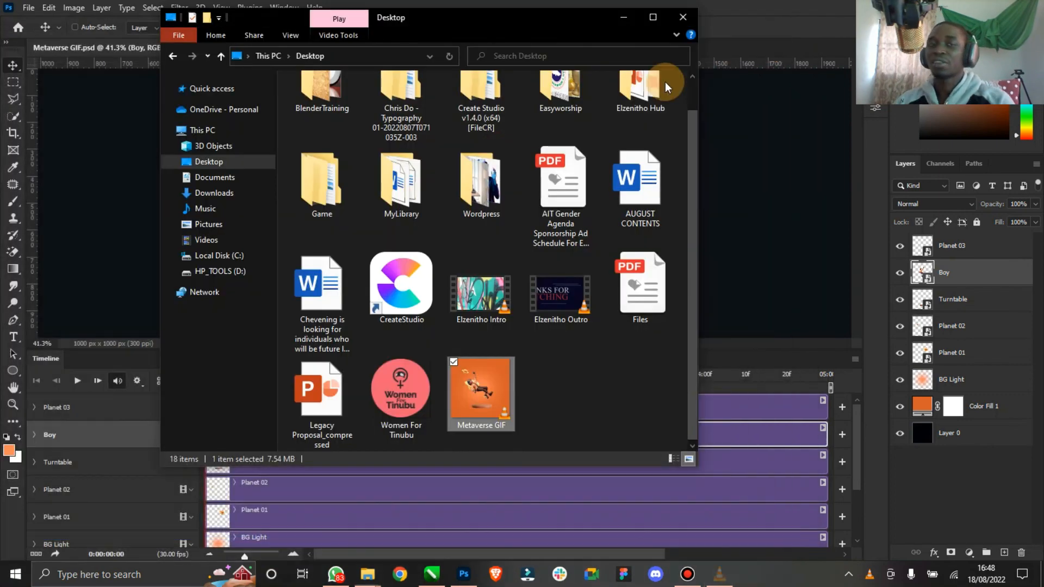
click(619, 15)
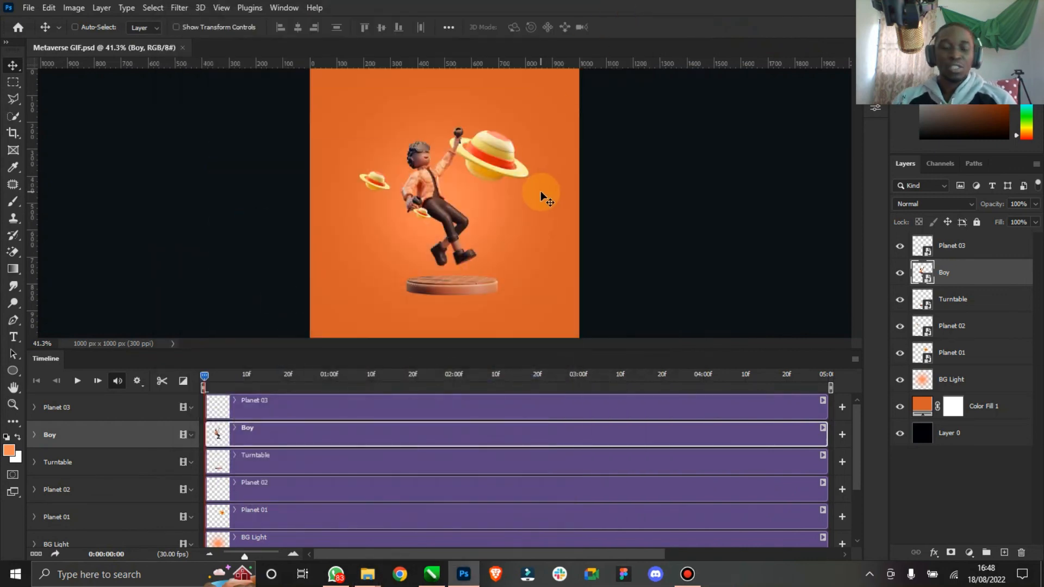